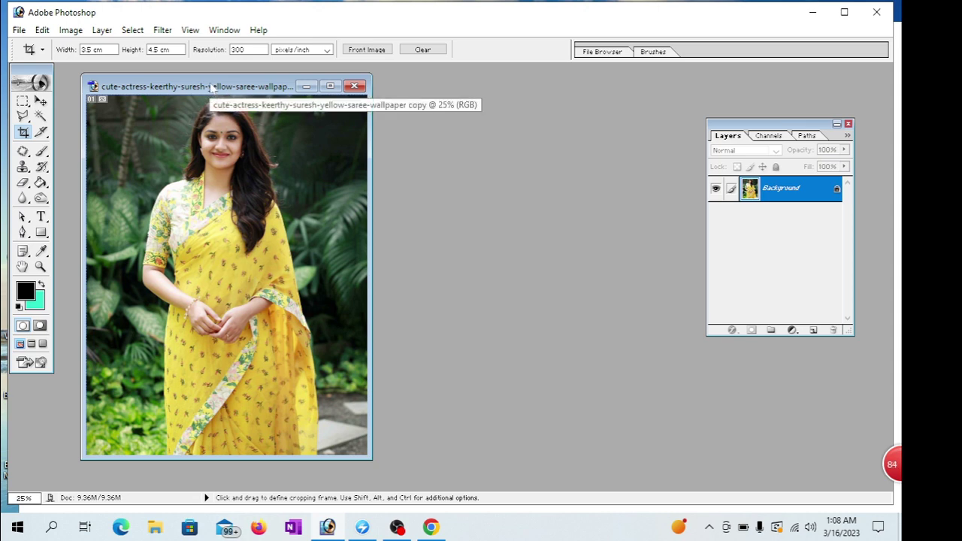
Nudge the saree photo's document window right, then back into place.
{"action": "left_click_drag", "start_coordinate": [210, 91], "coordinate": [244, 90]}
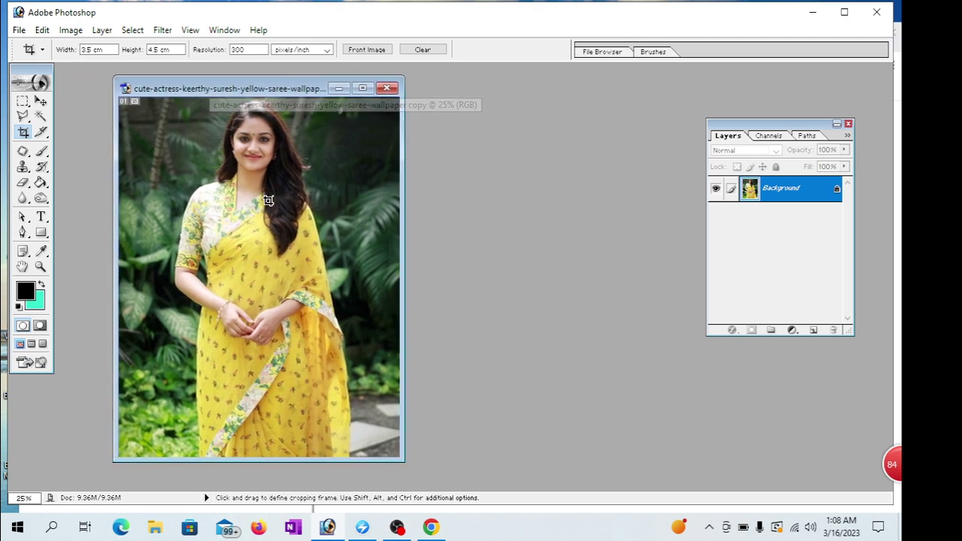
{"action": "left_click_drag", "start_coordinate": [297, 89], "coordinate": [278, 86]}
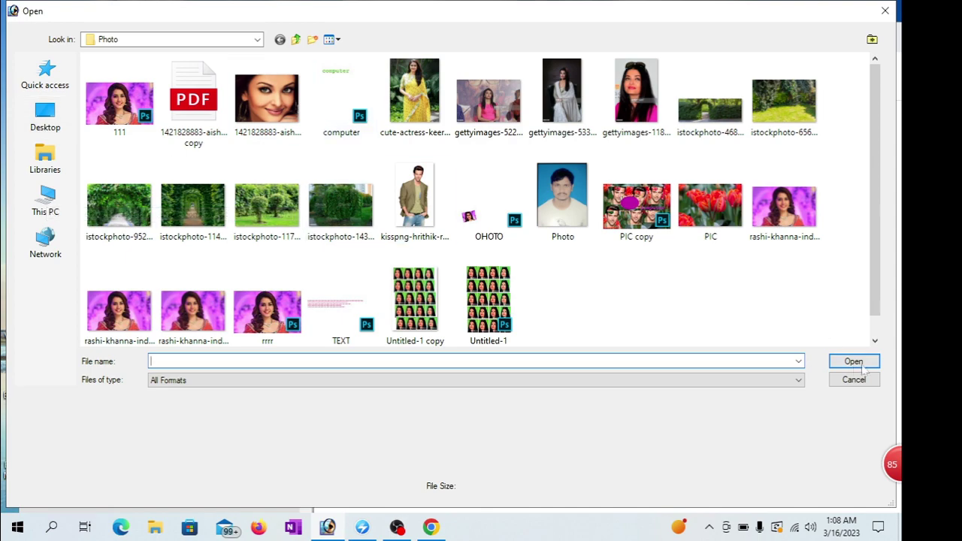
Cancel the Open dialog, close Chrome's Photoshop Help page, and restore Photoshop from the taskbar.
{"action": "left_click", "coordinate": [885, 12]}
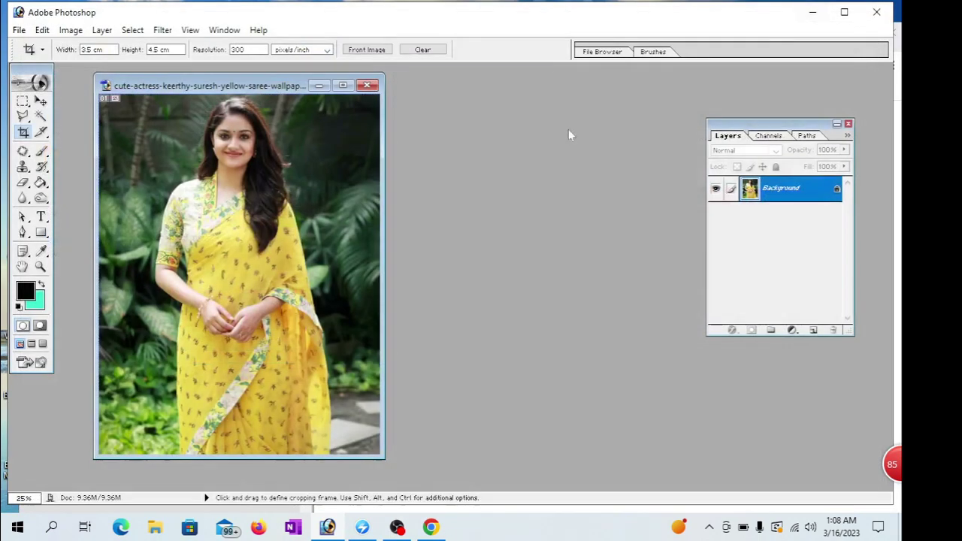
{"action": "left_click", "coordinate": [812, 11]}
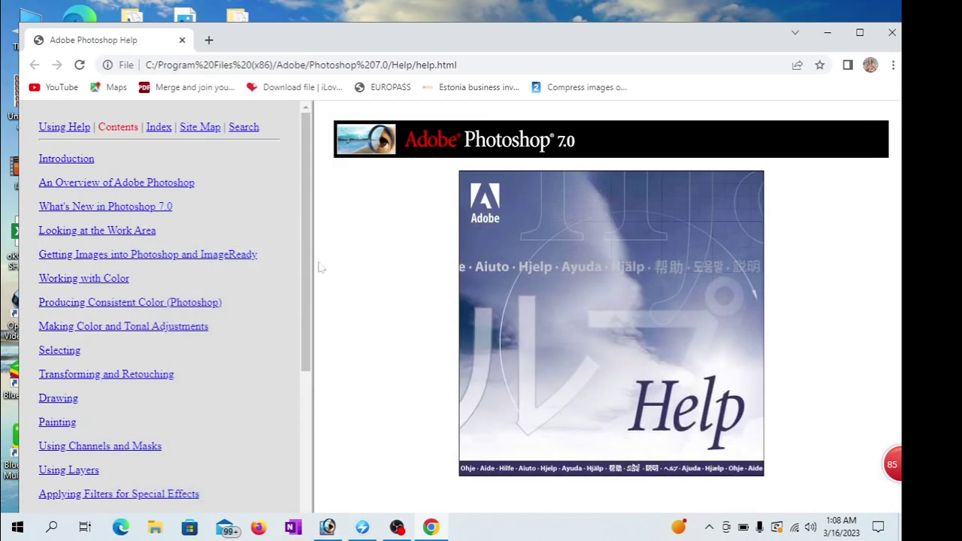
{"action": "left_click", "coordinate": [891, 32]}
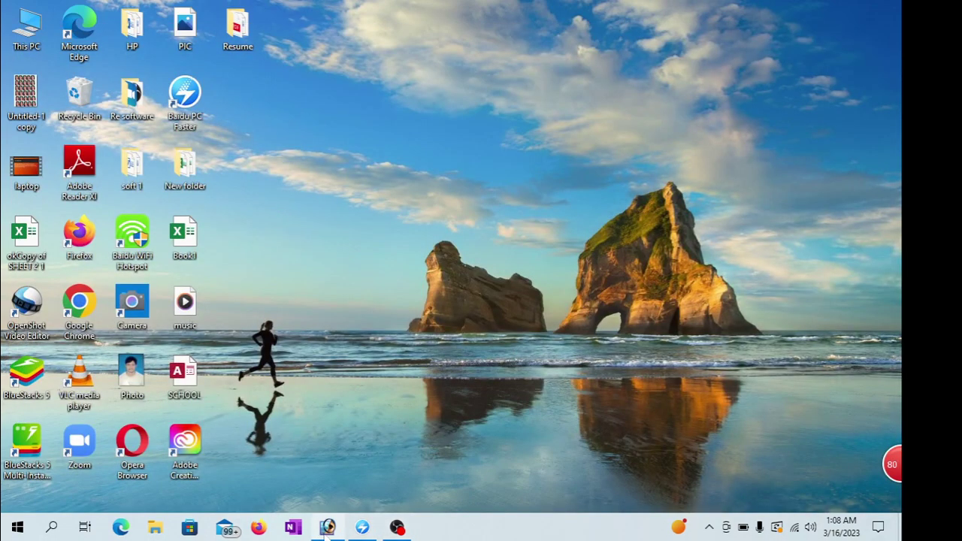
{"action": "mouse_move", "coordinate": [328, 527]}
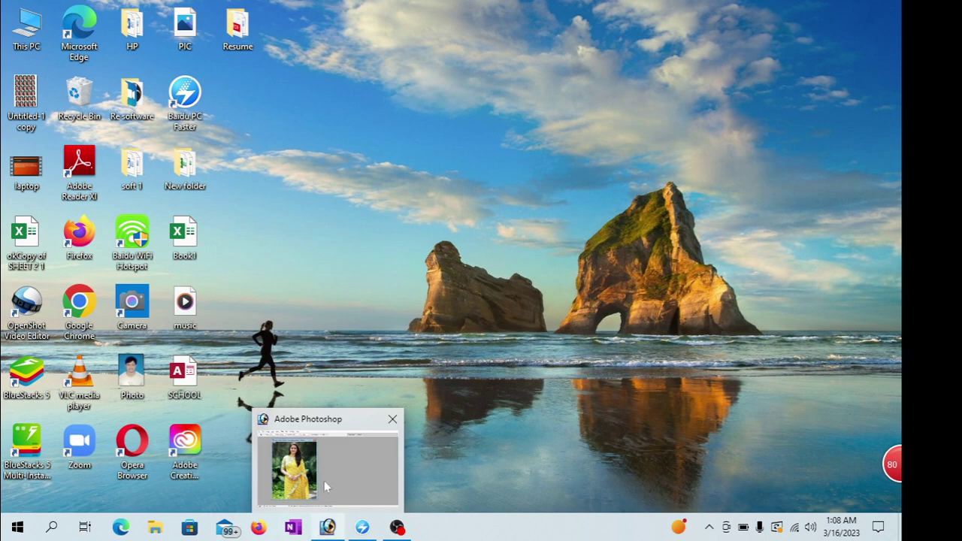
{"action": "left_click", "coordinate": [323, 480]}
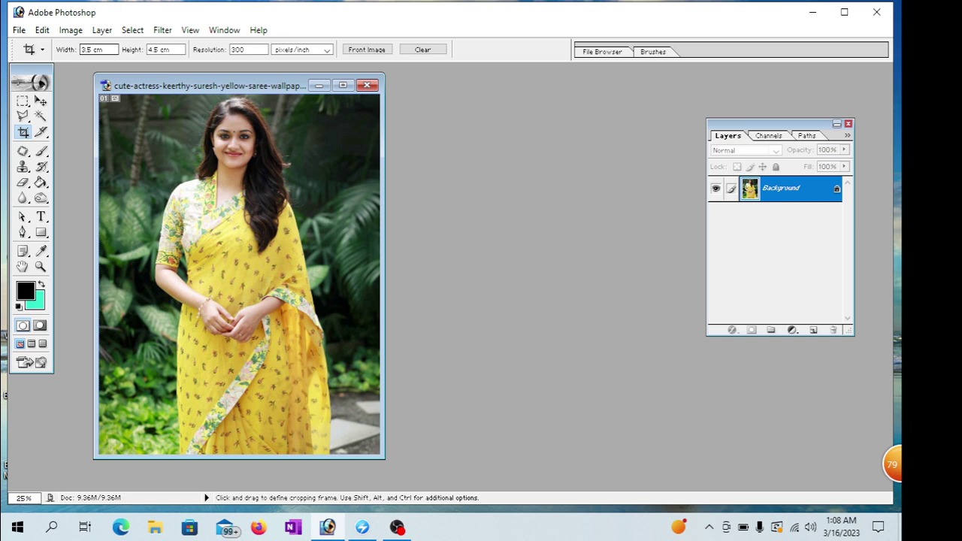
Confirm the 3.5 cm × 4.5 cm crop size and maximize the saree photo's window.
{"action": "left_click", "coordinate": [88, 50]}
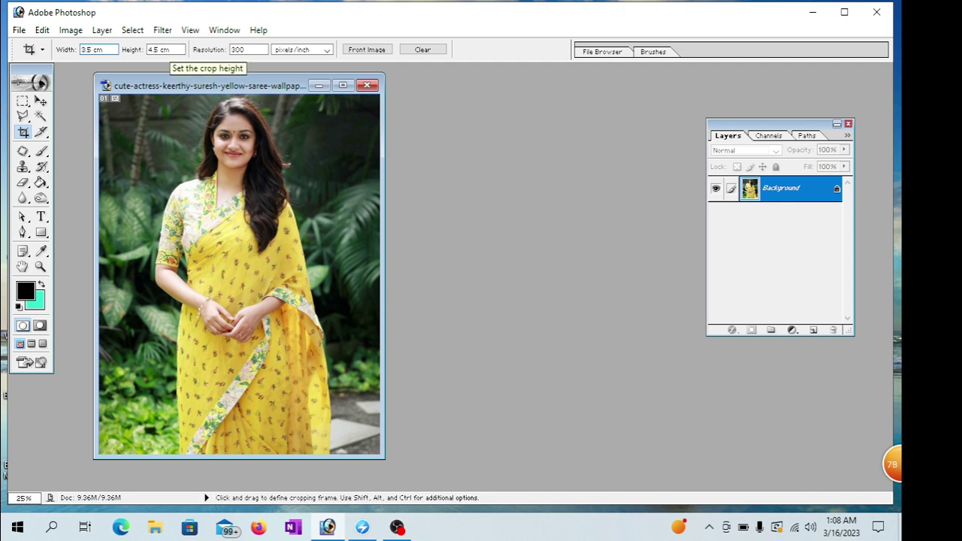
{"action": "left_click", "coordinate": [163, 49]}
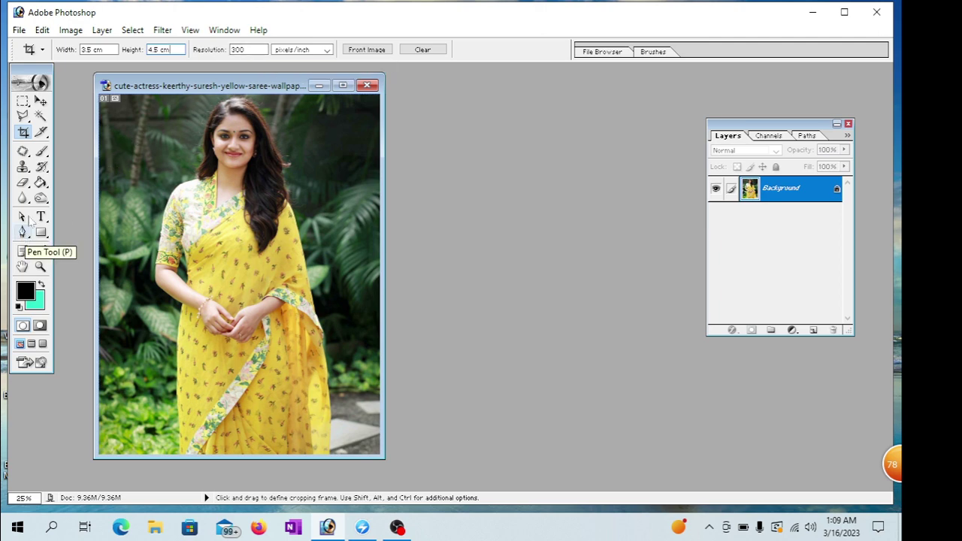
{"action": "left_click", "coordinate": [342, 85]}
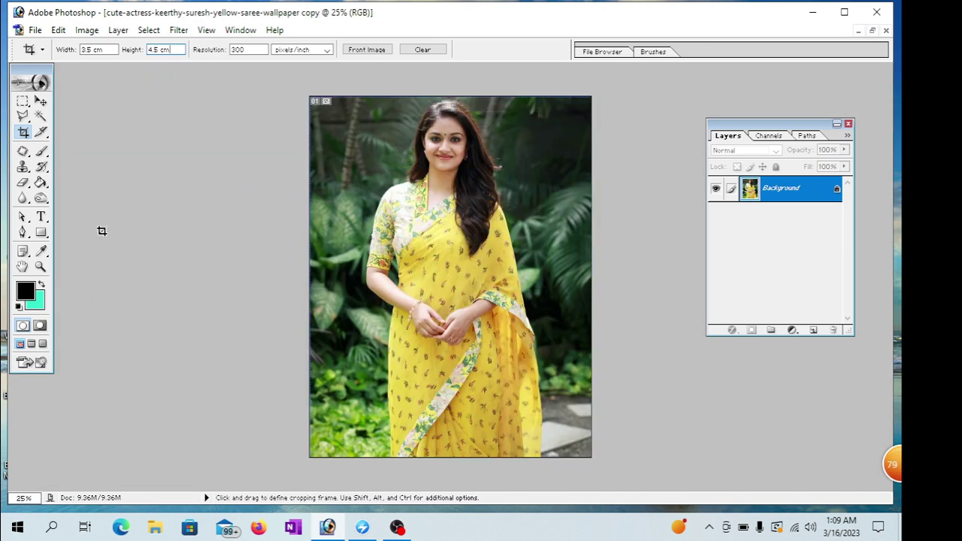
Crop the saree photo to a 3.5 × 4.5 cm frame around the woman's head and shoulders.
{"action": "left_click", "coordinate": [23, 133]}
{"action": "left_click_drag", "start_coordinate": [375, 110], "coordinate": [529, 322]}
{"action": "left_click_drag", "start_coordinate": [528, 322], "coordinate": [524, 320]}
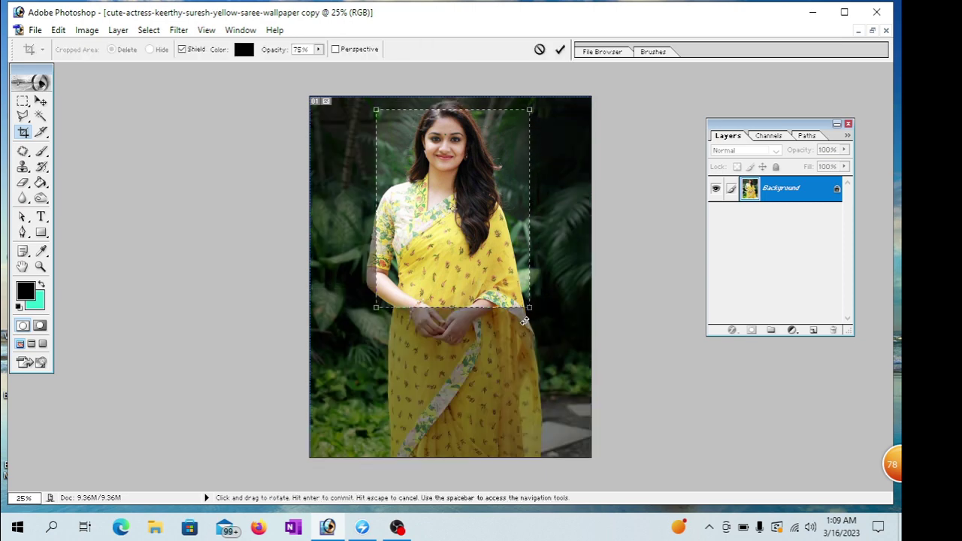
{"action": "key", "text": "Left"}
{"action": "key", "text": "Left"}
{"action": "key", "text": "Left"}
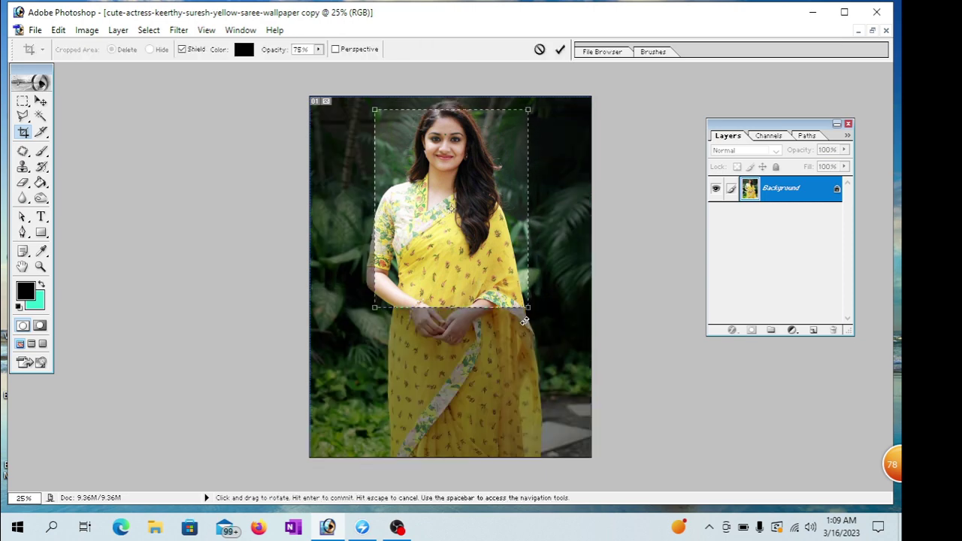
{"action": "key", "text": "Left"}
{"action": "key", "text": "Left"}
{"action": "key", "text": "Left"}
{"action": "key", "text": "Left"}
{"action": "key", "text": "Left"}
{"action": "key", "text": "Left"}
{"action": "key", "text": "Left"}
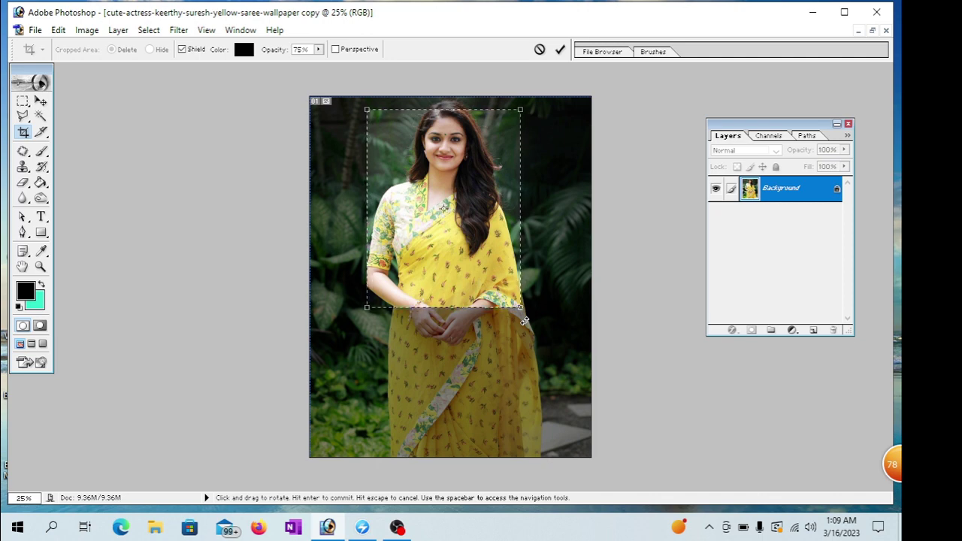
{"action": "key", "text": "Up"}
{"action": "key", "text": "Up"}
{"action": "key", "text": "Up"}
{"action": "key", "text": "Up"}
{"action": "key", "text": "Up"}
{"action": "key", "text": "Up"}
{"action": "key", "text": "Up"}
{"action": "key", "text": "Up"}
{"action": "key", "text": "Up"}
{"action": "key", "text": "Up"}
{"action": "key", "text": "Up"}
{"action": "key", "text": "Up"}
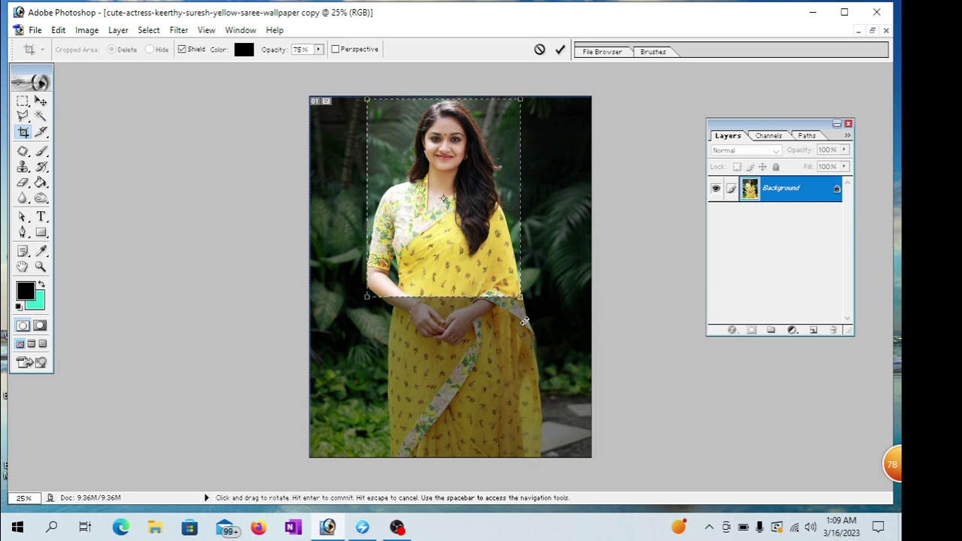
{"action": "key", "text": "Return"}
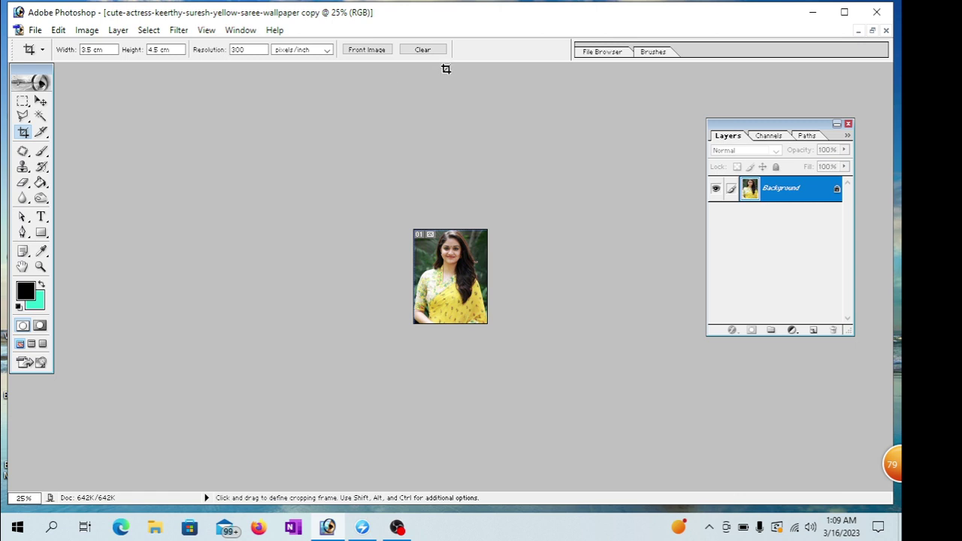
Restore the cropped portrait to a floating window, zoom until it fills it, and reposition it.
{"action": "key", "text": "ctrl"}
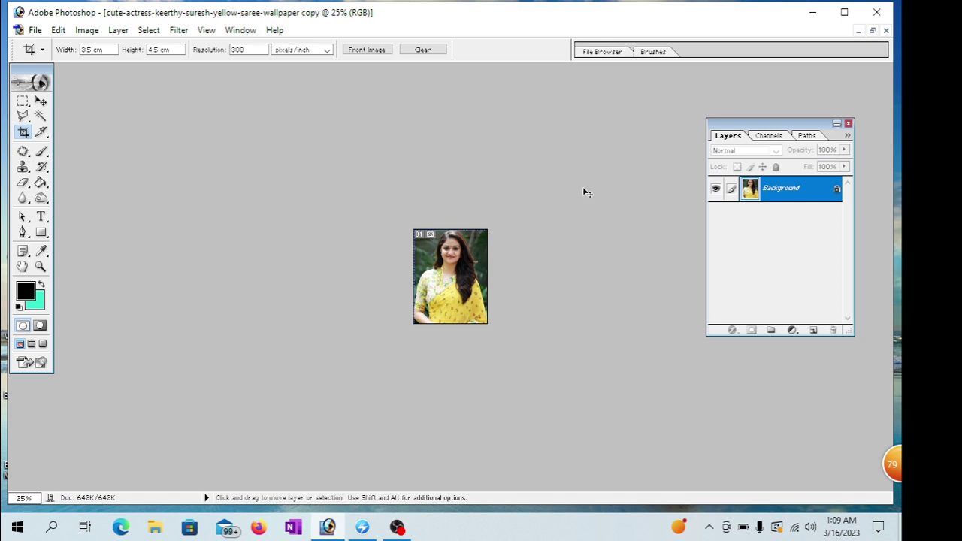
{"action": "left_click", "coordinate": [872, 30]}
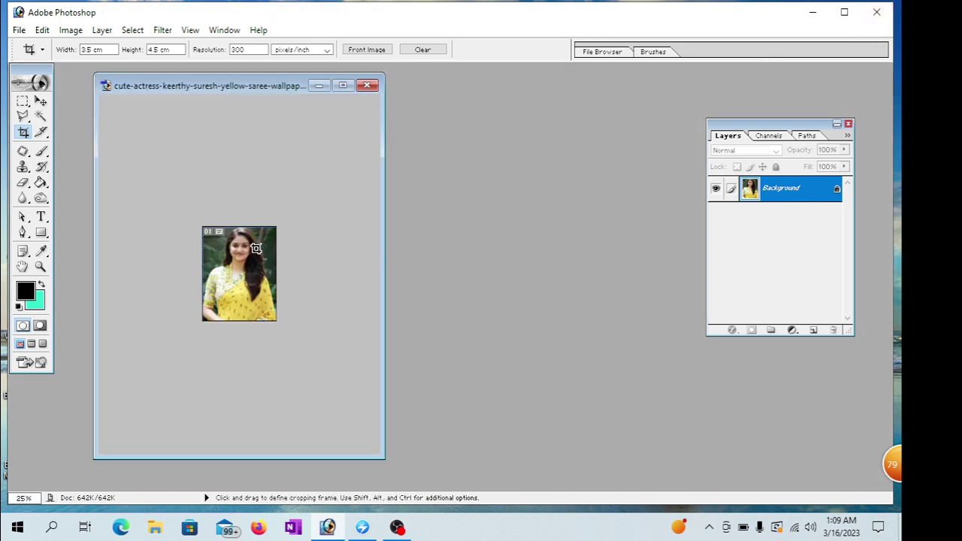
{"action": "key", "text": "ctrl"}
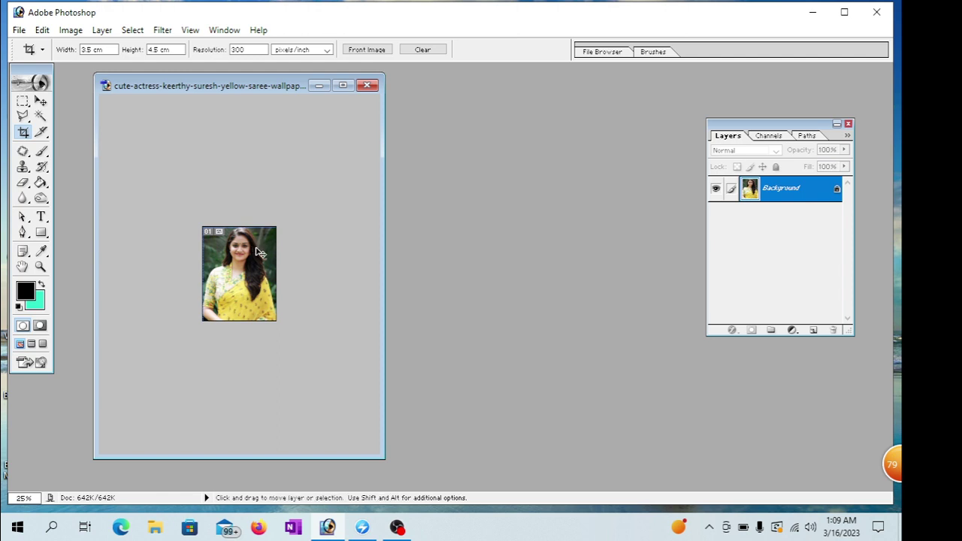
{"action": "left_click", "coordinate": [256, 251]}
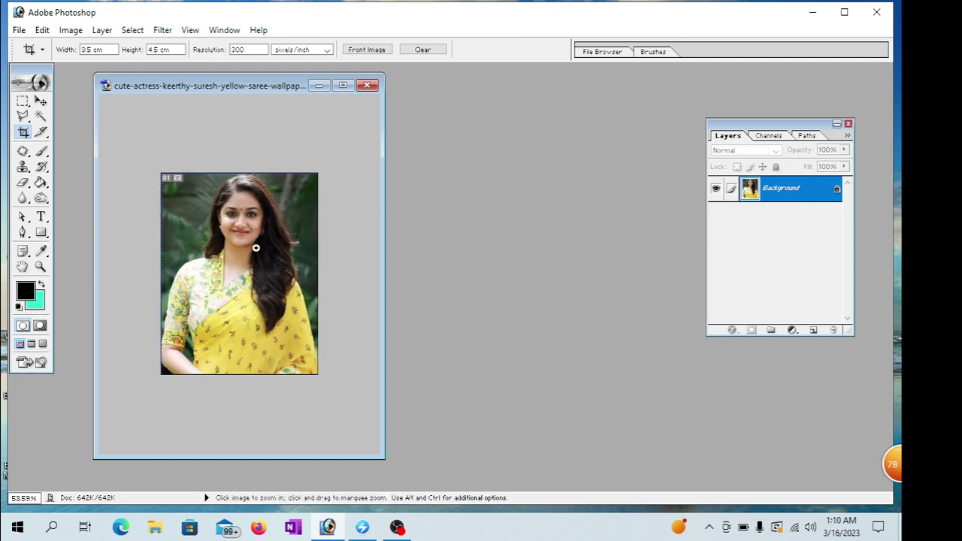
{"action": "left_click", "coordinate": [255, 248], "text": "alt"}
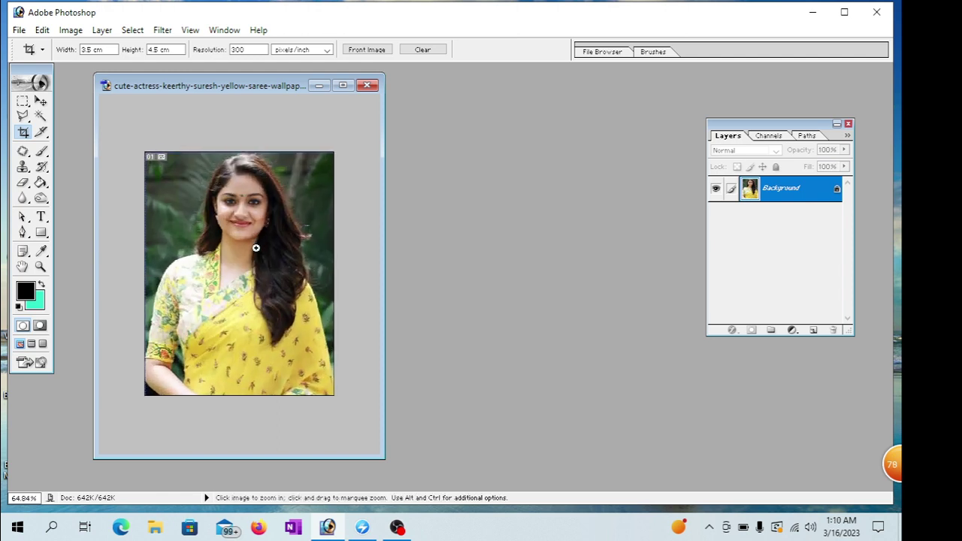
{"action": "left_click", "coordinate": [256, 248]}
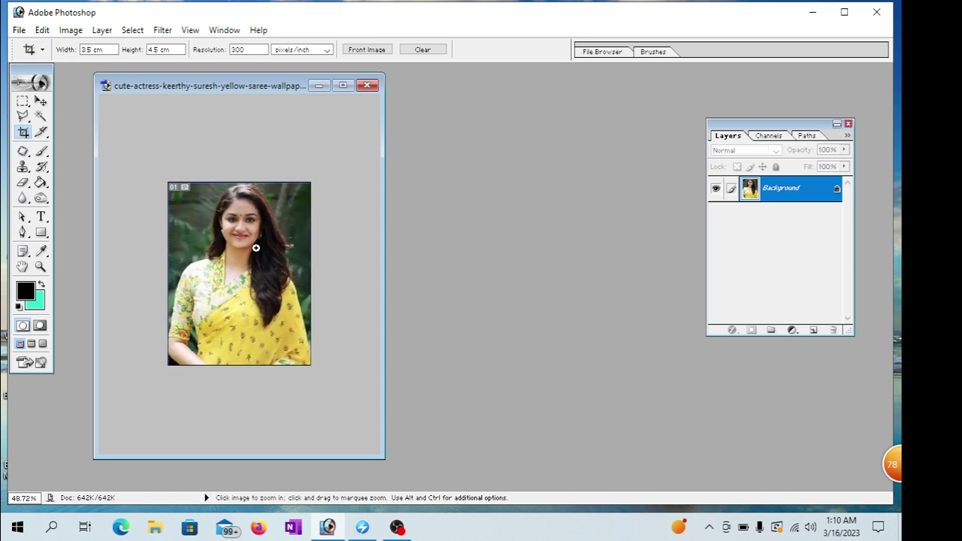
{"action": "left_click", "coordinate": [256, 248]}
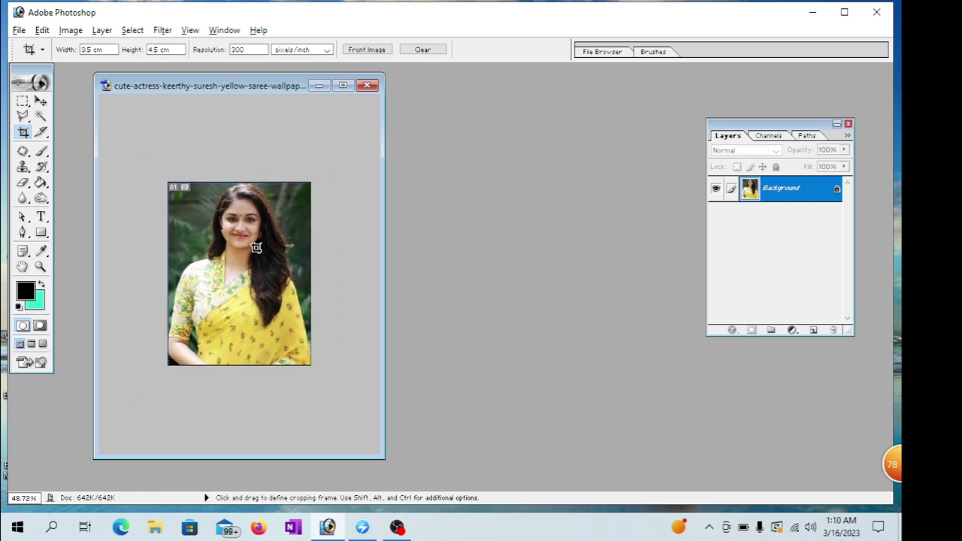
{"action": "key", "text": "alt"}
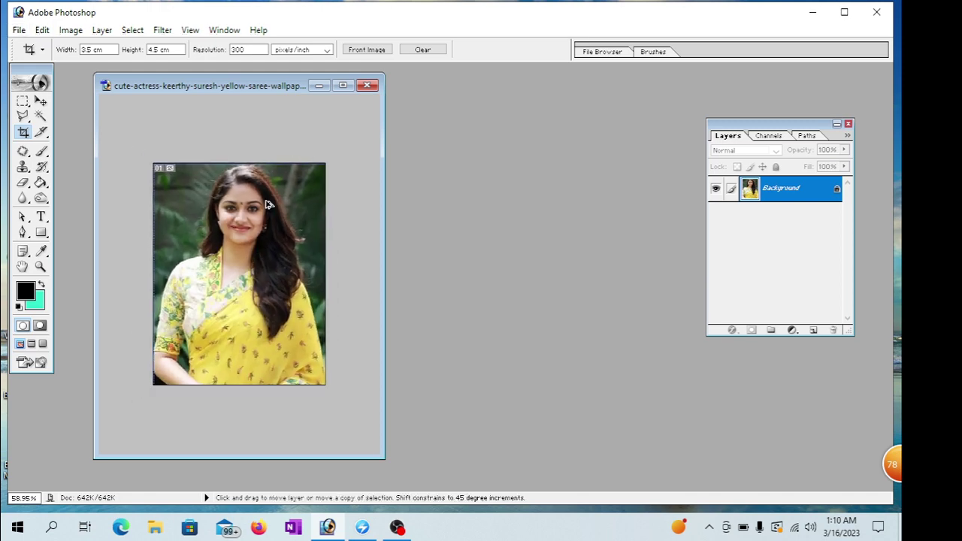
{"action": "left_click", "coordinate": [267, 206]}
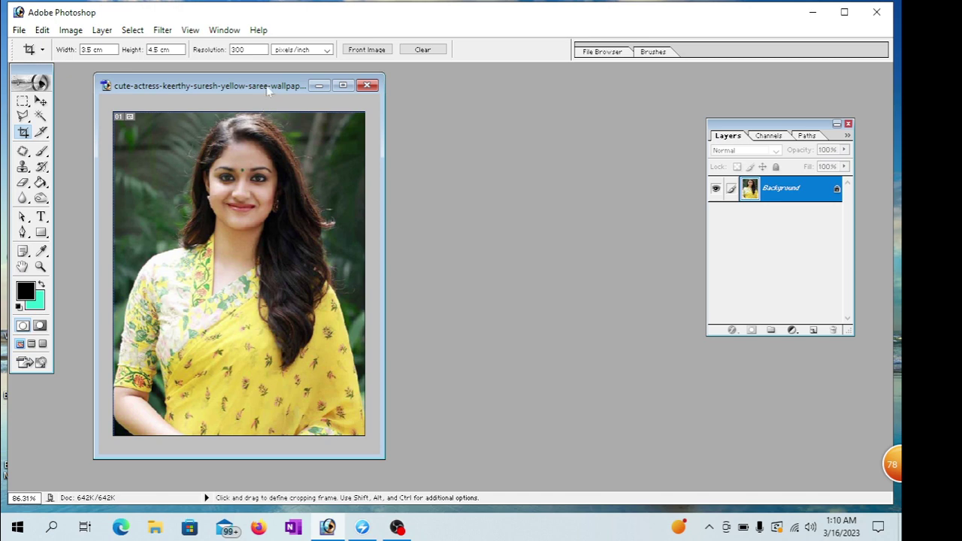
{"action": "left_click_drag", "start_coordinate": [268, 90], "coordinate": [278, 90]}
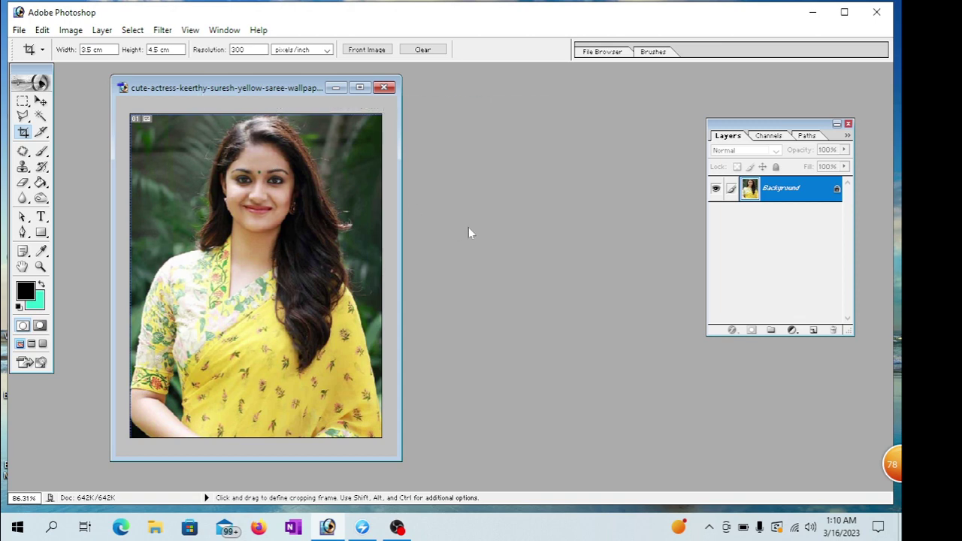
{"action": "key", "text": "ctrl+m"}
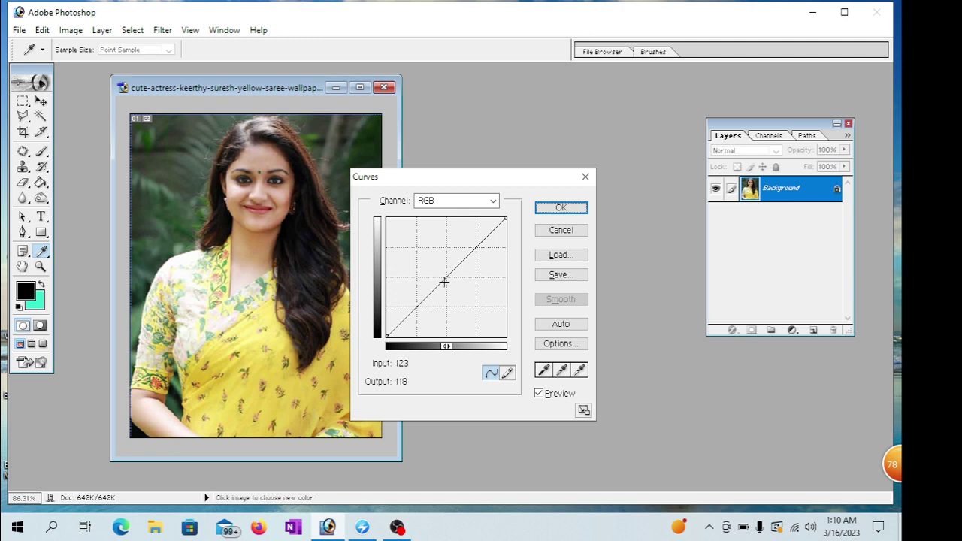
Add darker- and lighter-tone points to the RGB curve for a gentle lift, then apply Curves.
{"action": "left_click_drag", "start_coordinate": [444, 280], "coordinate": [449, 286]}
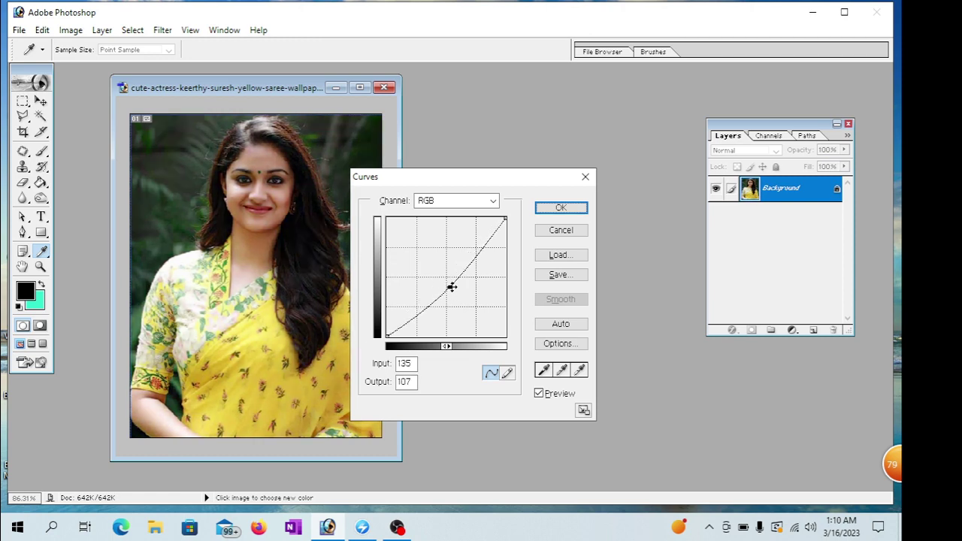
{"action": "left_click_drag", "start_coordinate": [450, 287], "coordinate": [445, 278]}
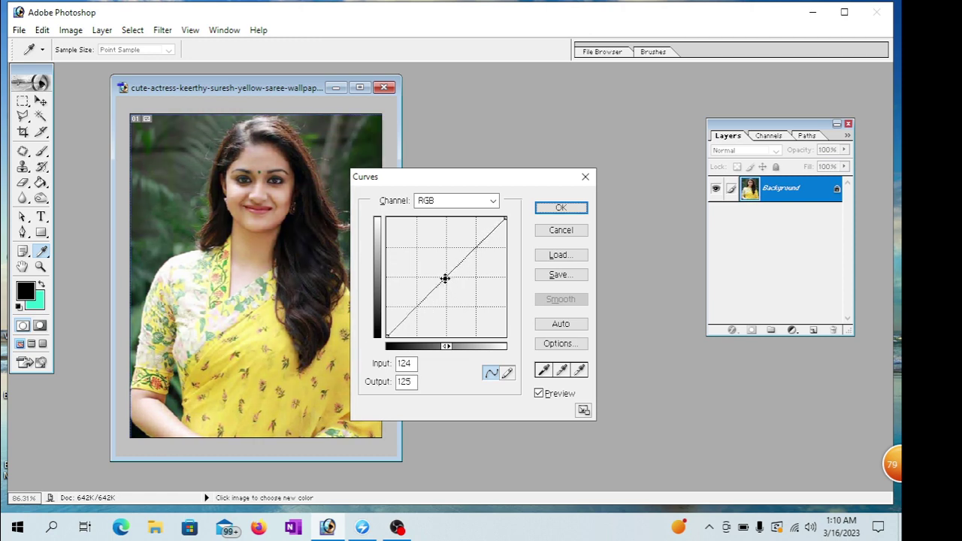
{"action": "left_click", "coordinate": [436, 285]}
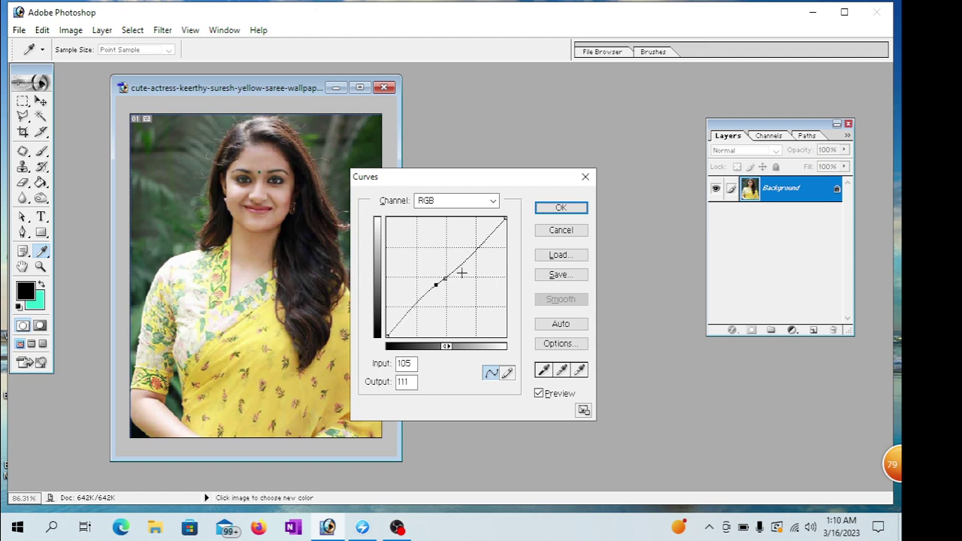
{"action": "left_click", "coordinate": [451, 273]}
{"action": "left_click_drag", "start_coordinate": [451, 273], "coordinate": [450, 272]}
{"action": "left_click", "coordinate": [565, 211]}
{"action": "key", "text": "c"}
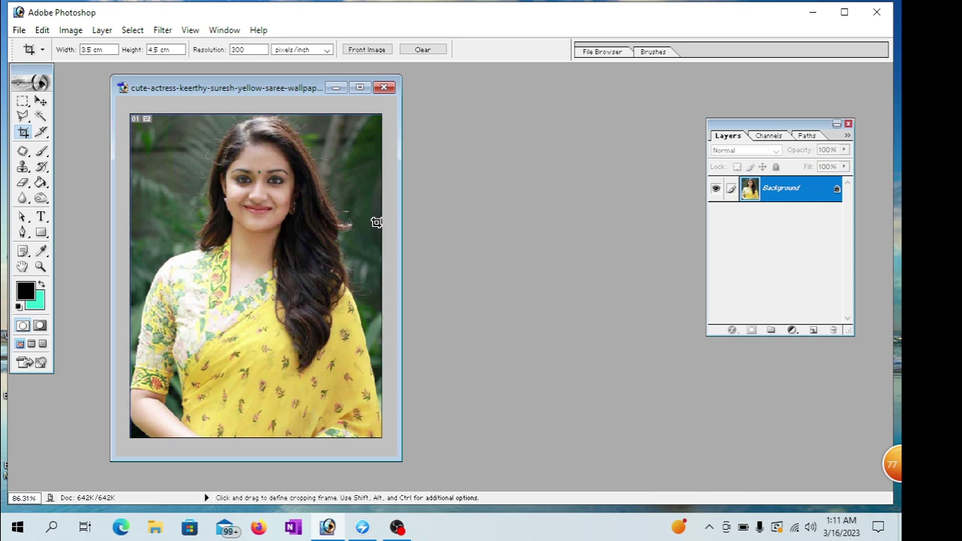
Open Selective Color and set the Reds black slider to -8.
{"action": "left_click", "coordinate": [72, 34]}
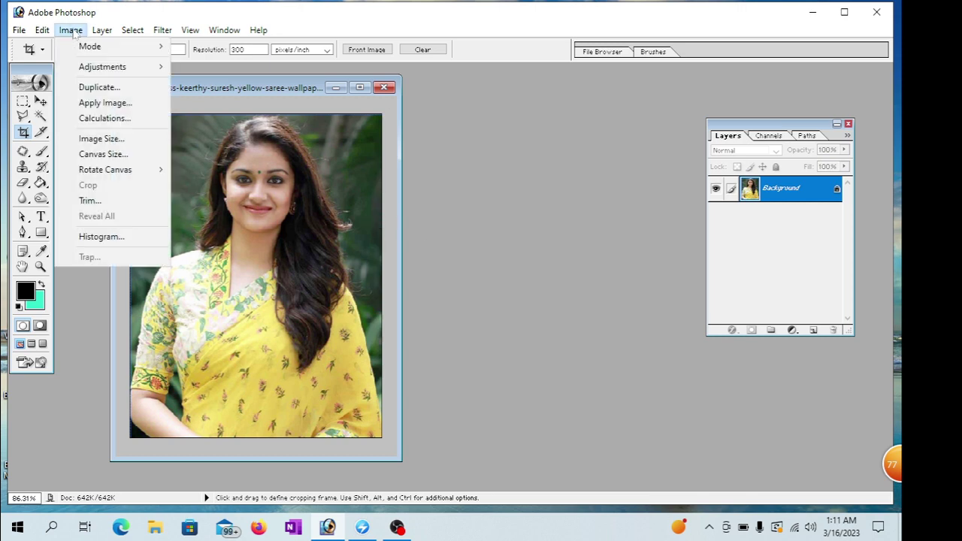
{"action": "mouse_move", "coordinate": [102, 67]}
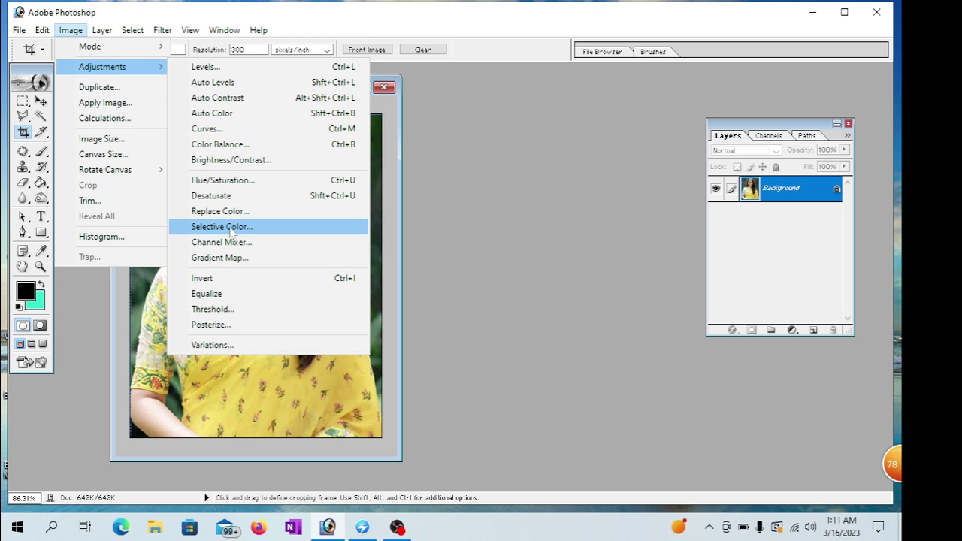
{"action": "left_click", "coordinate": [232, 230]}
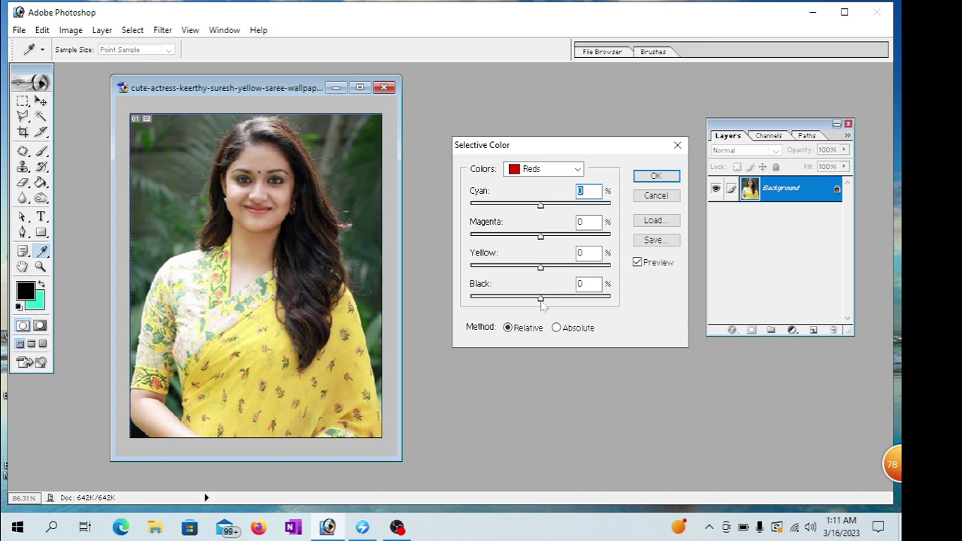
{"action": "left_click_drag", "start_coordinate": [541, 299], "coordinate": [537, 299]}
{"action": "key", "text": "Return"}
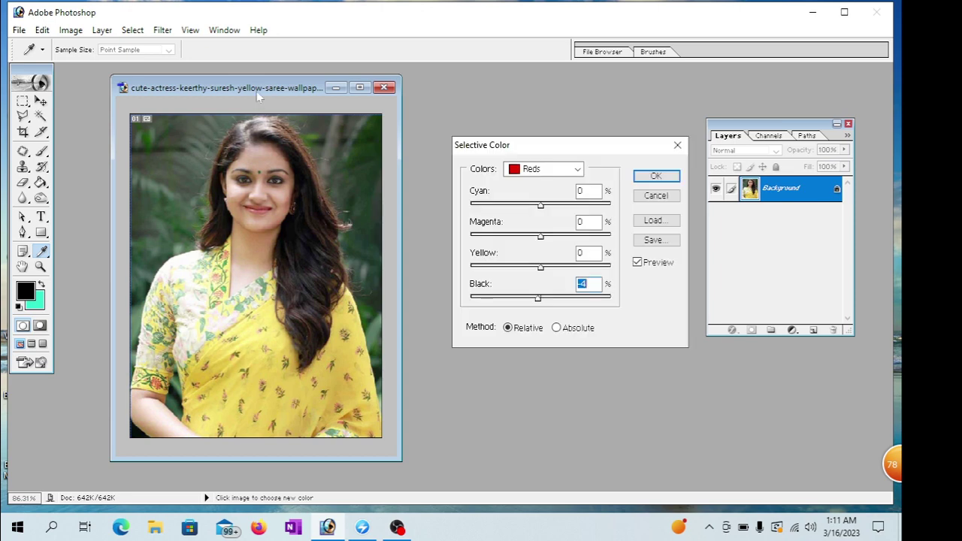
{"action": "left_click_drag", "start_coordinate": [537, 298], "coordinate": [534, 299]}
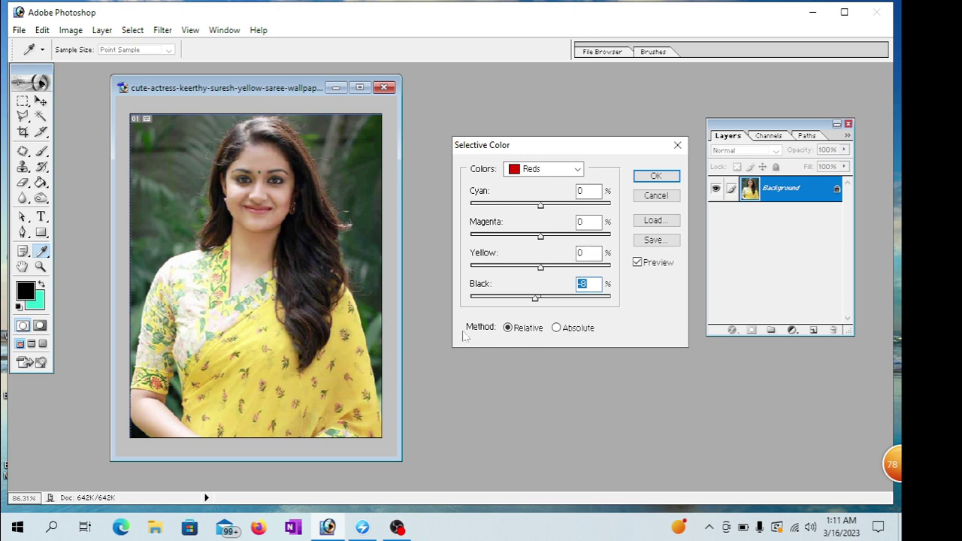
Set the Blacks range black to +9 and toggle Preview to compare before and after.
{"action": "left_click", "coordinate": [534, 171]}
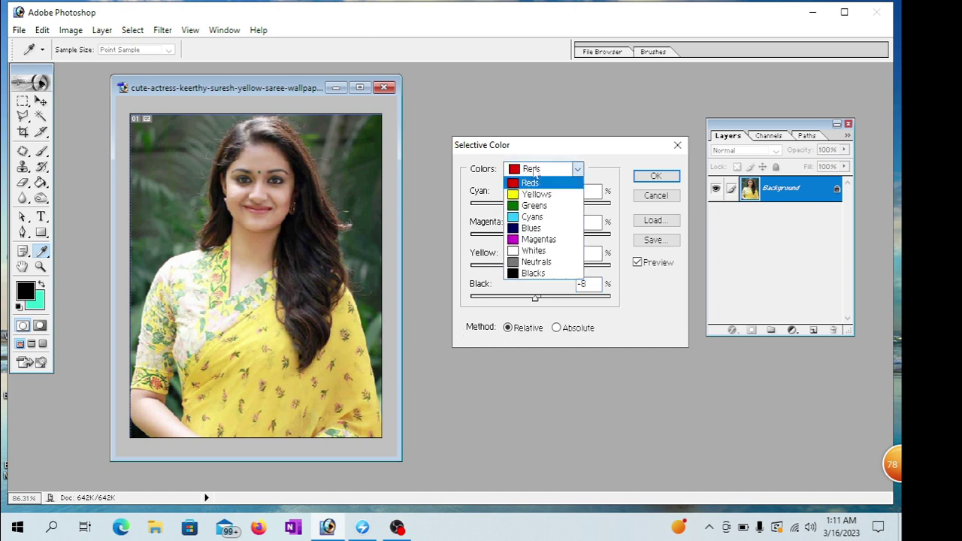
{"action": "left_click", "coordinate": [532, 273]}
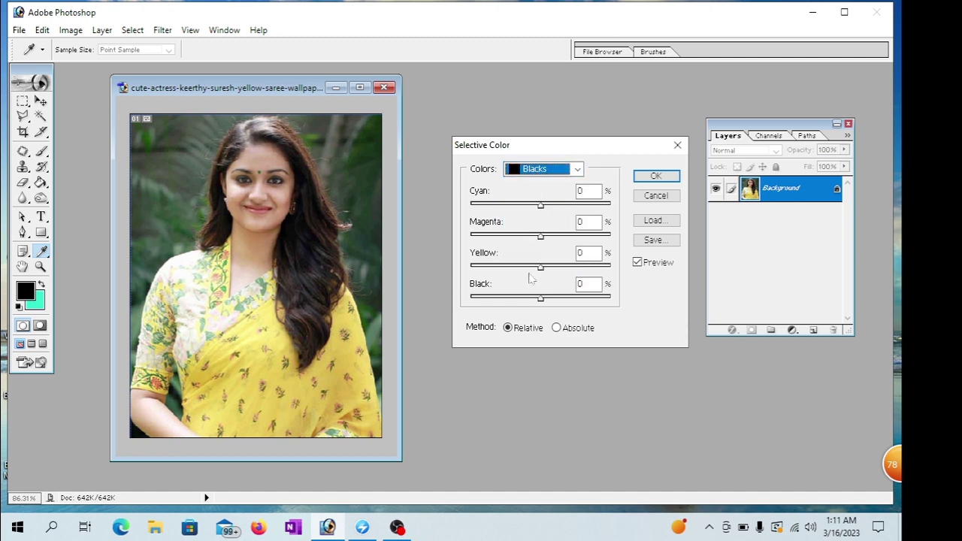
{"action": "left_click_drag", "start_coordinate": [541, 298], "coordinate": [548, 300]}
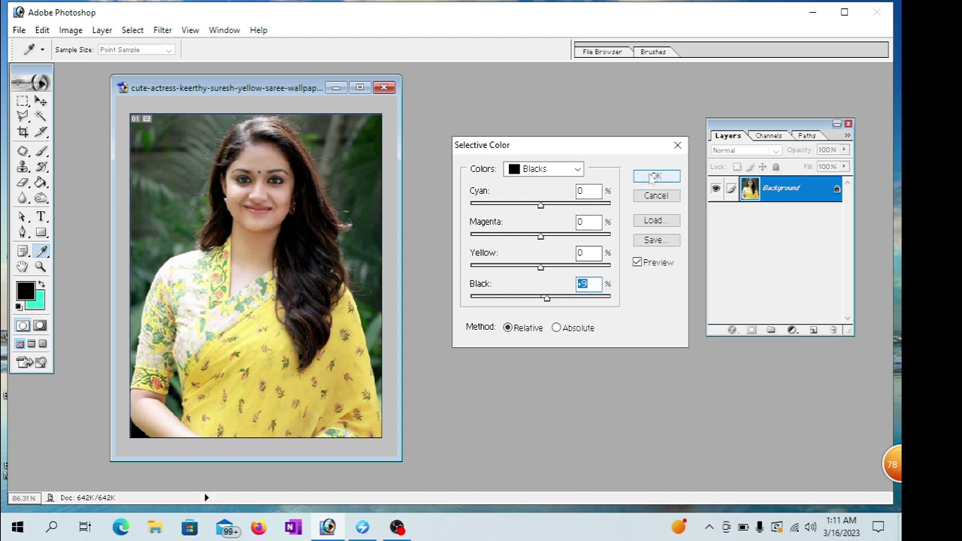
{"action": "left_click", "coordinate": [637, 262]}
{"action": "left_click", "coordinate": [637, 262]}
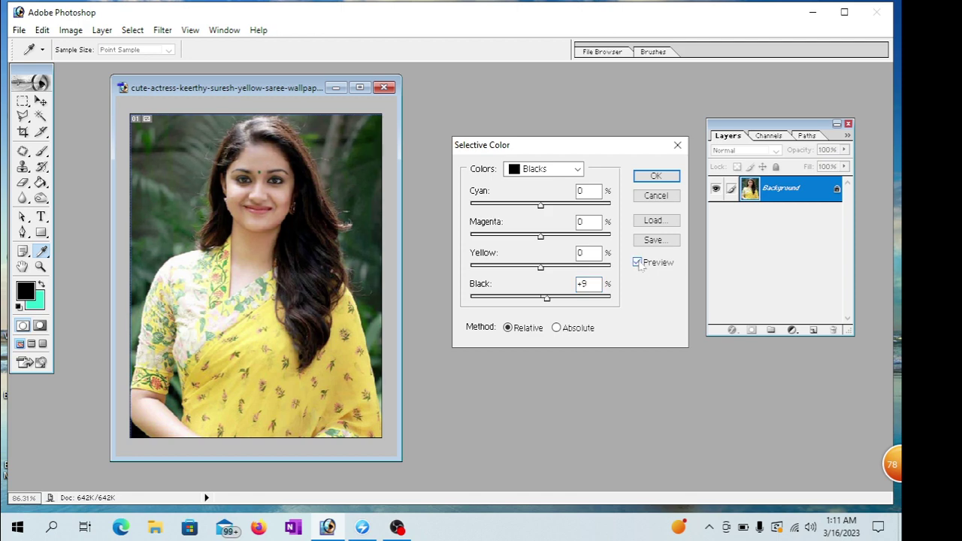
{"action": "left_click", "coordinate": [637, 262]}
{"action": "left_click", "coordinate": [637, 262]}
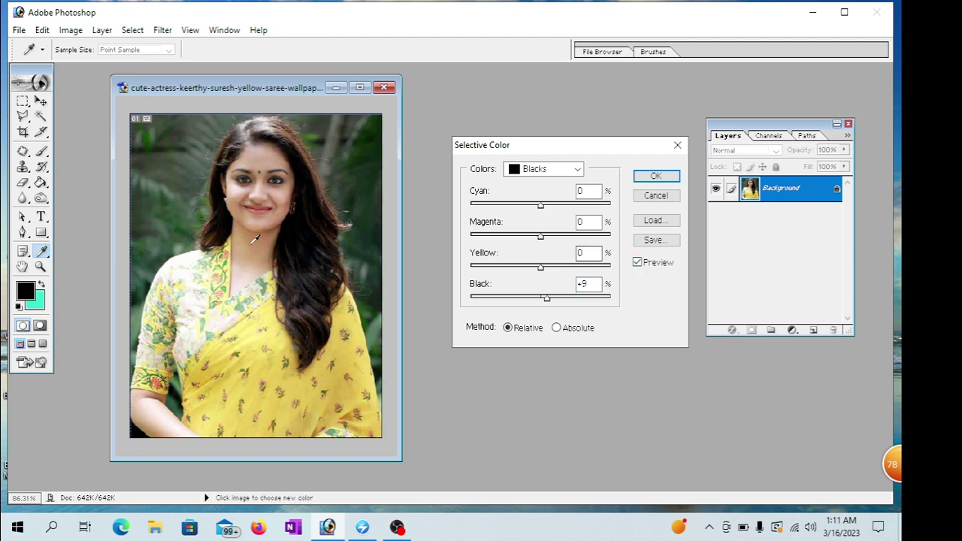
Apply the Selective Color change, then shift the portrait's window and zoom in and back out.
{"action": "left_click", "coordinate": [660, 178]}
{"action": "key", "text": "c"}
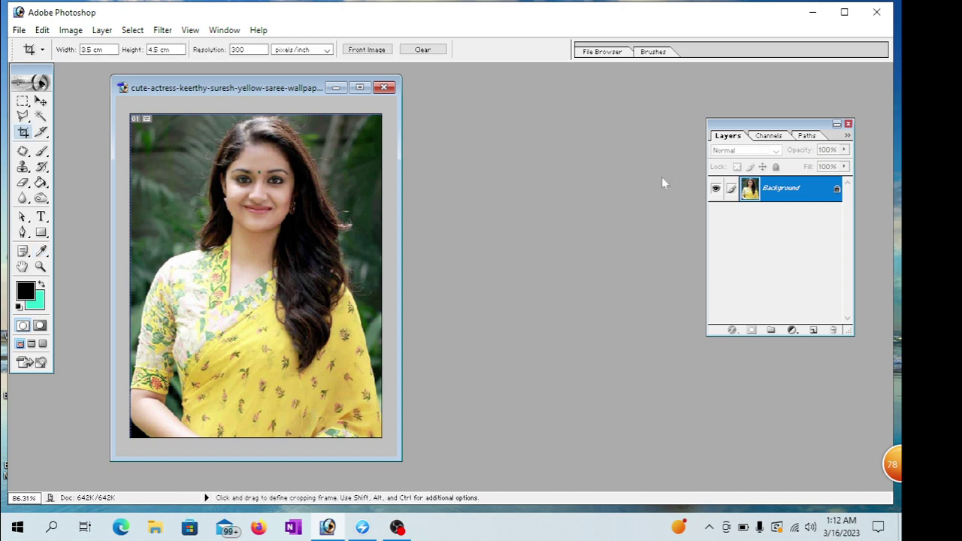
{"action": "left_click_drag", "start_coordinate": [288, 88], "coordinate": [324, 95]}
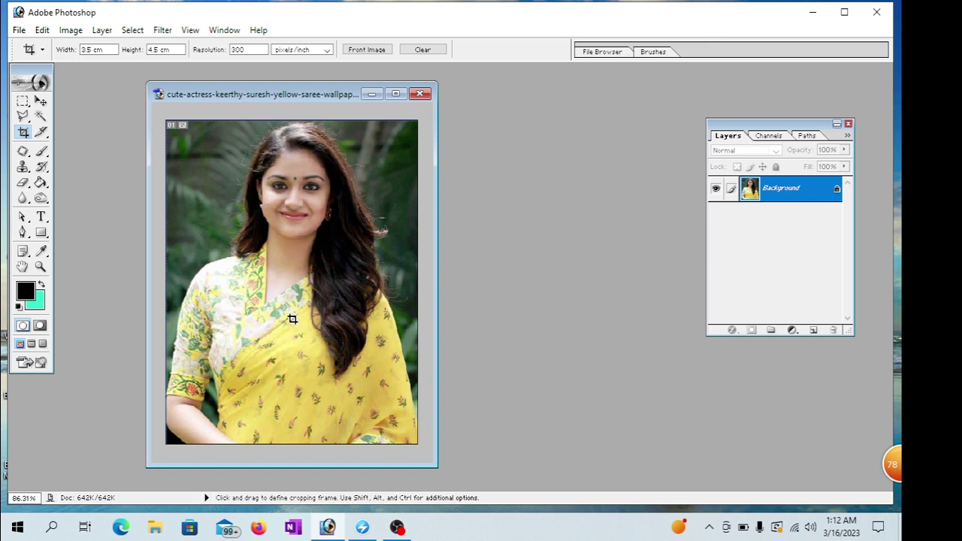
{"action": "key", "text": "ctrl+plus"}
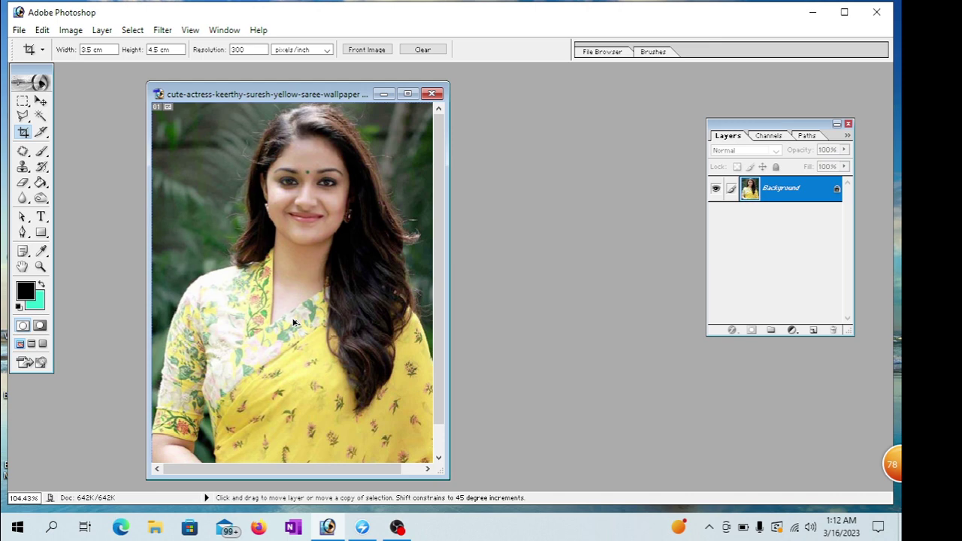
{"action": "scroll", "coordinate": [293, 322], "scroll_direction": "up", "scroll_amount": 1}
{"action": "scroll", "coordinate": [293, 322], "scroll_direction": "down", "scroll_amount": 1}
{"action": "key", "text": "ctrl+minus"}
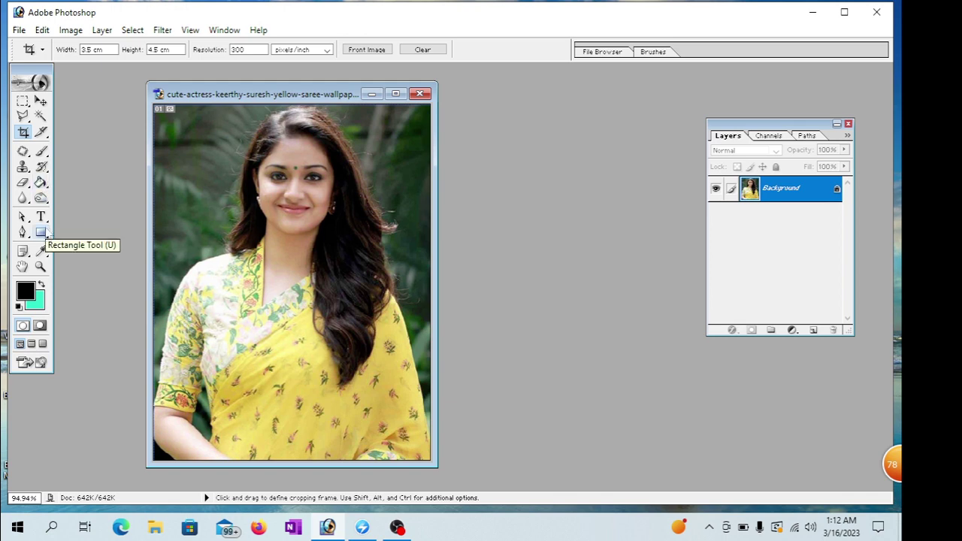
Sample the woman's cheek skin tone as the foreground colour with the Eyedropper.
{"action": "left_click", "coordinate": [42, 198]}
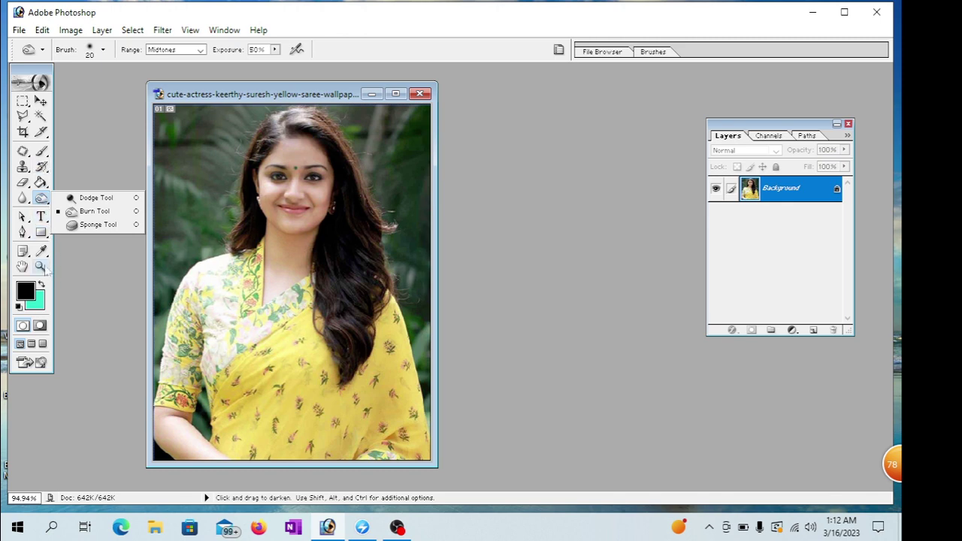
{"action": "left_click", "coordinate": [41, 251]}
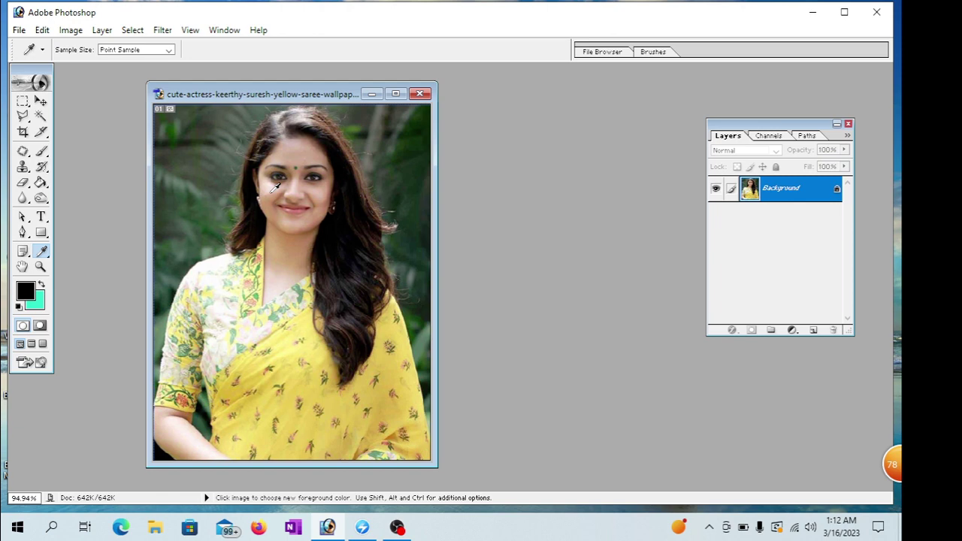
{"action": "left_click", "coordinate": [272, 191]}
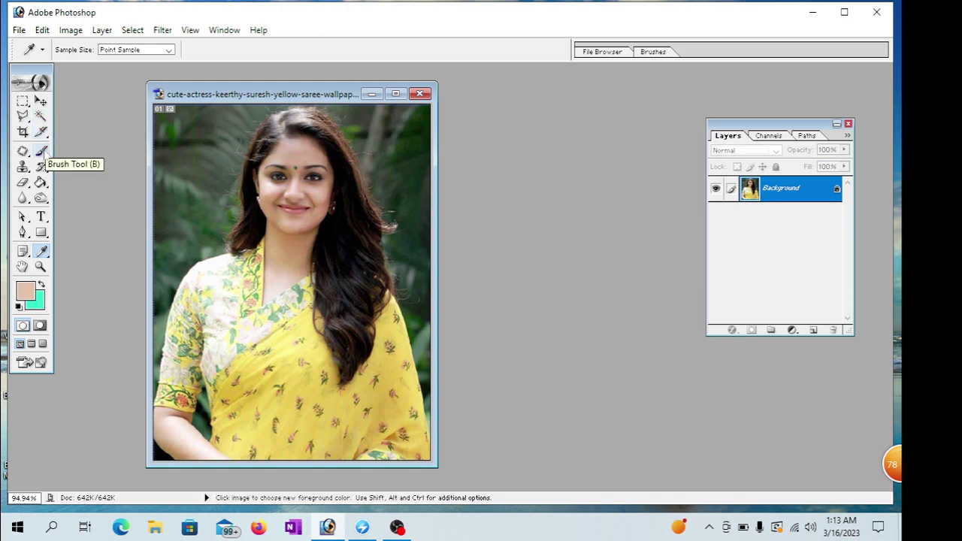
Pick the 200 px soft round preset for the Brush tool.
{"action": "left_click", "coordinate": [43, 153]}
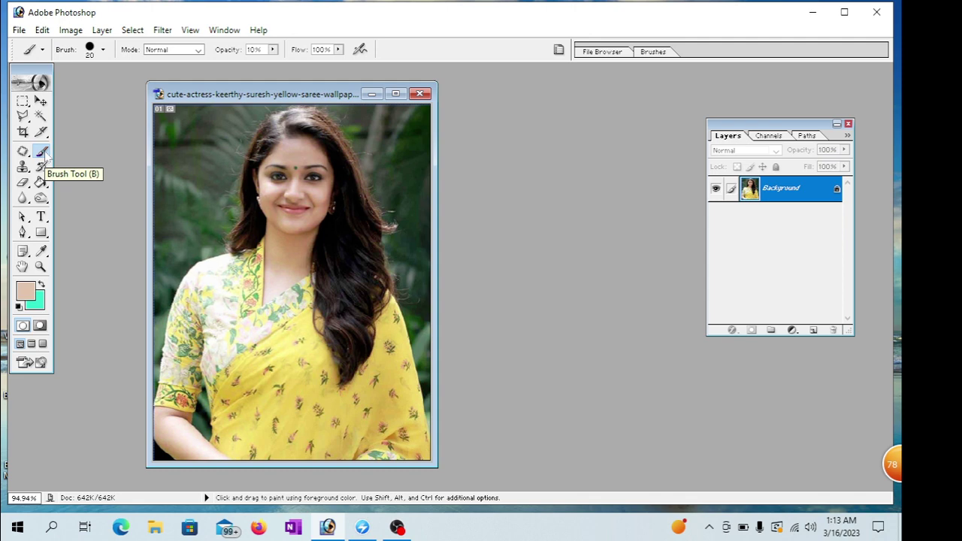
{"action": "left_click", "coordinate": [103, 53]}
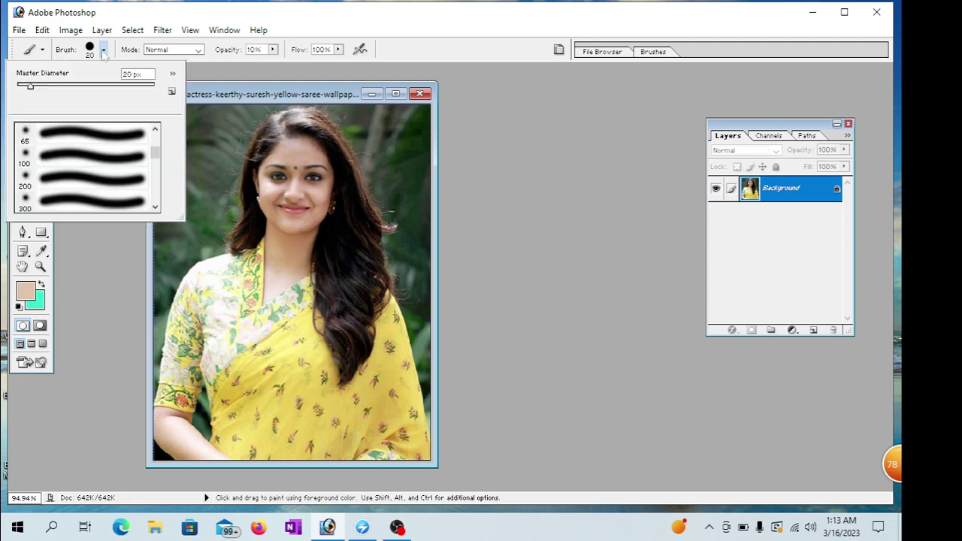
{"action": "left_click", "coordinate": [75, 175]}
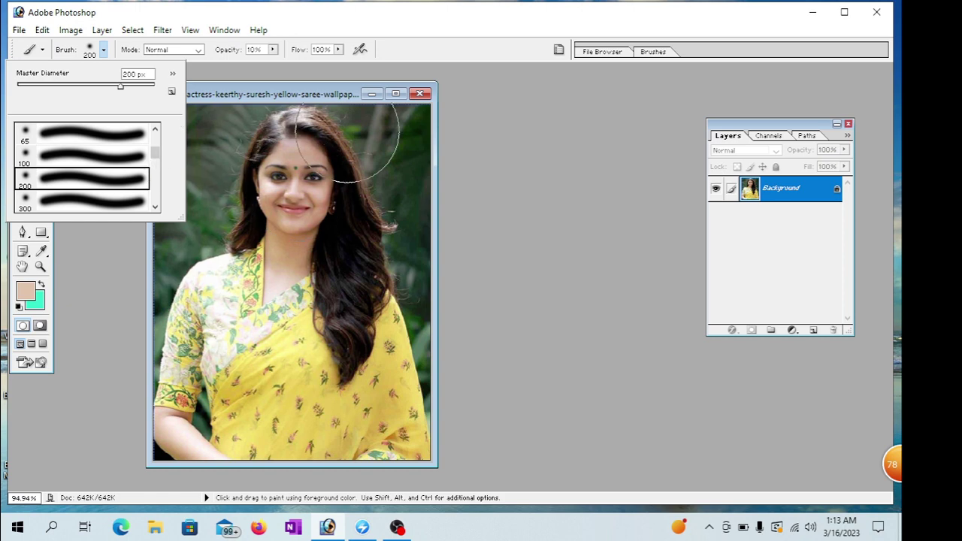
{"action": "key", "text": "Return"}
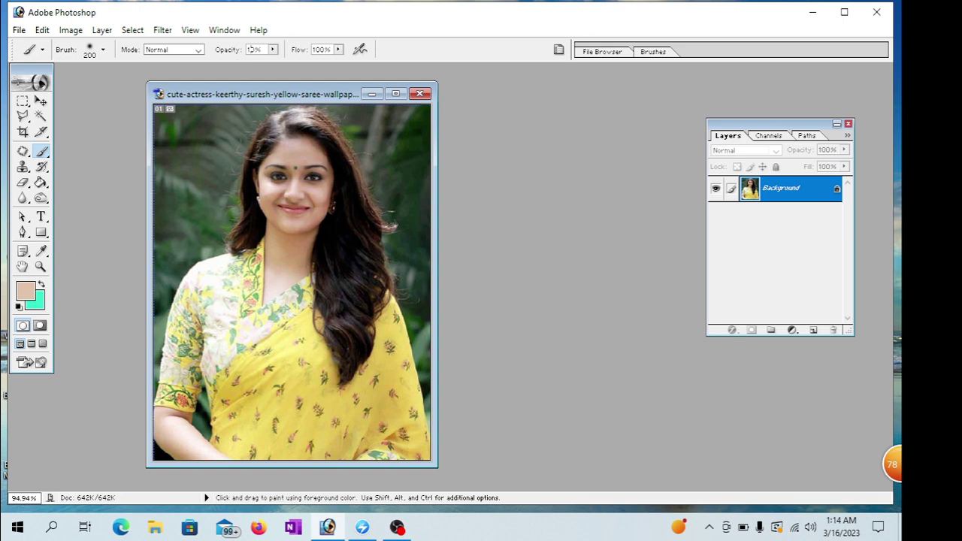
Lower brush opacity to 10% and shrink the brush size with the [ key.
{"action": "left_click", "coordinate": [253, 49]}
{"action": "key", "text": "BackSpace"}
{"action": "key", "text": "BackSpace"}
{"action": "type", "text": "0"}
{"action": "key", "text": "bracketleft"}
{"action": "key", "text": "bracketleft"}
{"action": "key", "text": "bracketleft"}
{"action": "key", "text": "bracketleft"}
{"action": "key", "text": "bracketleft"}
{"action": "key", "text": "bracketleft"}
Enlarge the brush to 125 px and paint faint skin tone over the forehead, chest, cheek and eyes.
{"action": "key", "text": "bracketright"}
{"action": "key", "text": "bracketright"}
{"action": "key", "text": "bracketright"}
{"action": "key", "text": "bracketleft"}
{"action": "key", "text": "bracketleft"}
{"action": "key", "text": "bracketleft"}
{"action": "key", "text": "bracketleft"}
{"action": "key", "text": "bracketleft"}
{"action": "key", "text": "bracketleft"}
{"action": "key", "text": "bracketleft"}
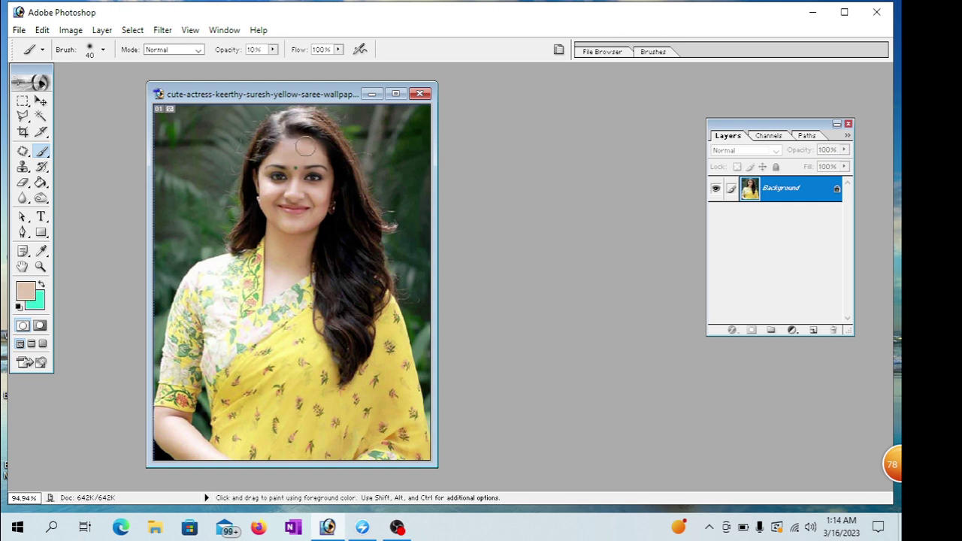
{"action": "left_click_drag", "start_coordinate": [305, 146], "coordinate": [320, 151]}
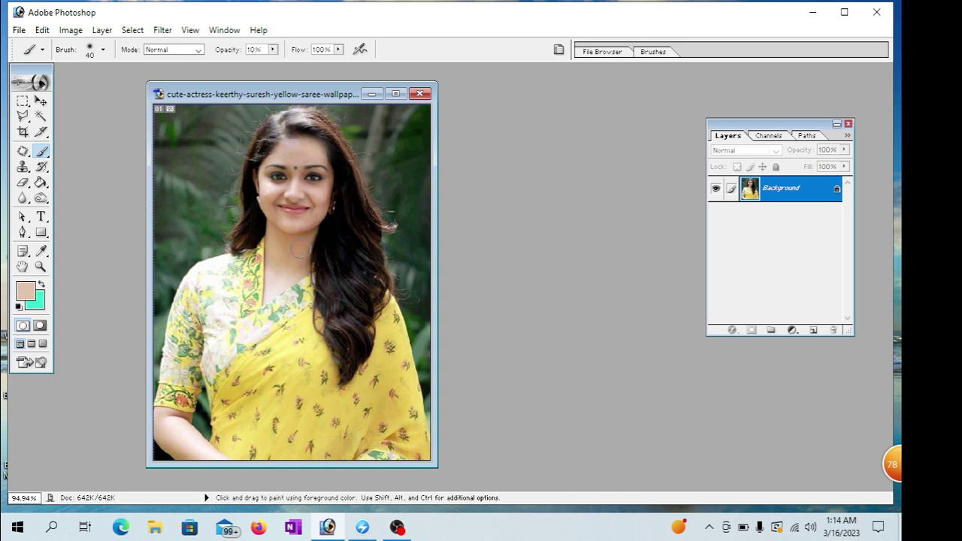
{"action": "mouse_move", "coordinate": [299, 248]}
{"action": "left_mouse_down"}
{"action": "mouse_move", "coordinate": [287, 271]}
{"action": "mouse_move", "coordinate": [312, 255]}
{"action": "left_mouse_up"}
{"action": "mouse_move", "coordinate": [319, 190]}
{"action": "left_mouse_down"}
{"action": "mouse_move", "coordinate": [319, 203]}
{"action": "mouse_move", "coordinate": [268, 184]}
{"action": "mouse_move", "coordinate": [302, 187]}
{"action": "mouse_move", "coordinate": [293, 139]}
{"action": "mouse_move", "coordinate": [314, 146]}
{"action": "mouse_move", "coordinate": [333, 173]}
{"action": "left_mouse_up"}
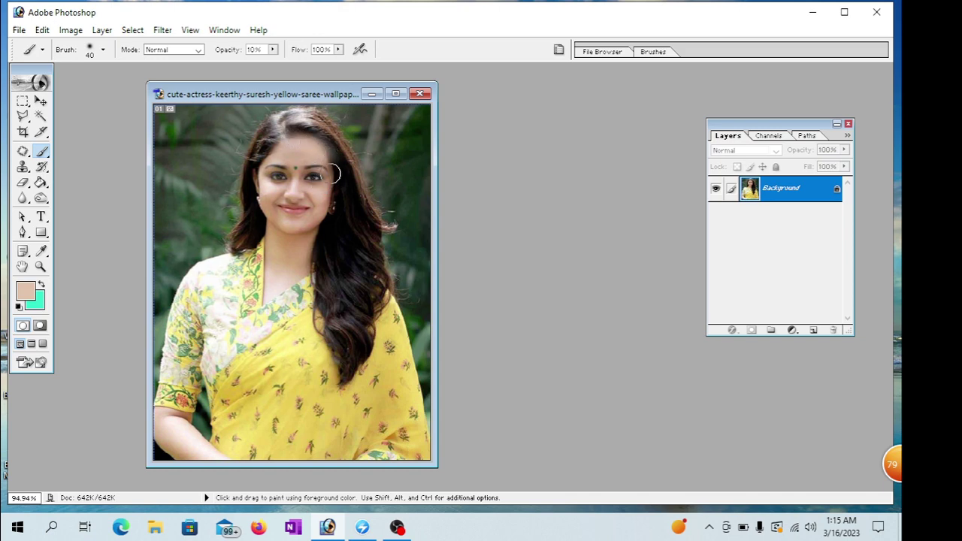
{"action": "mouse_move", "coordinate": [333, 174]}
{"action": "left_mouse_down"}
{"action": "mouse_move", "coordinate": [275, 181]}
{"action": "mouse_move", "coordinate": [277, 154]}
{"action": "mouse_move", "coordinate": [318, 161]}
{"action": "mouse_move", "coordinate": [295, 152]}
{"action": "left_mouse_up"}
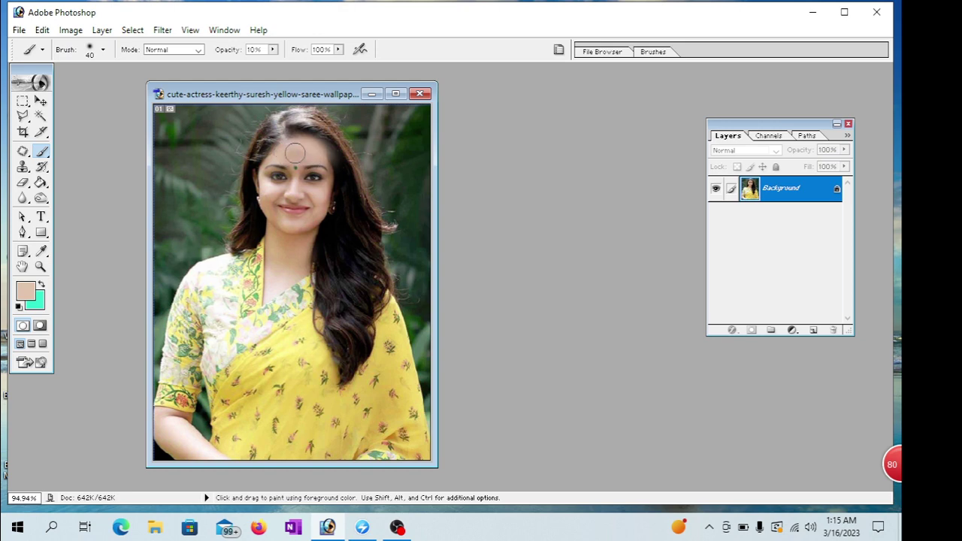
Reduce the skin-tone brush to 20 px and nudge the photo window slightly right.
{"action": "key", "text": "bracketleft"}
{"action": "key", "text": "bracketleft"}
{"action": "key", "text": "bracketleft"}
{"action": "key", "text": "bracketright"}
{"action": "key", "text": "bracketright"}
{"action": "key", "text": "bracketleft"}
{"action": "left_click_drag", "start_coordinate": [303, 93], "coordinate": [319, 99]}
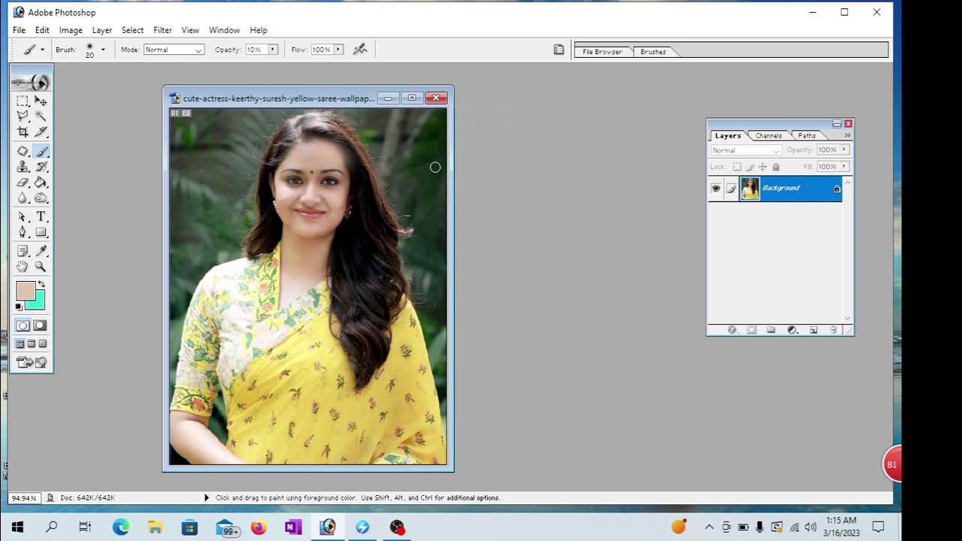
Apply a midtone Color Balance of 0, +4, +3 to the portrait using Ctrl+B.
{"action": "key", "text": "ctrl"}
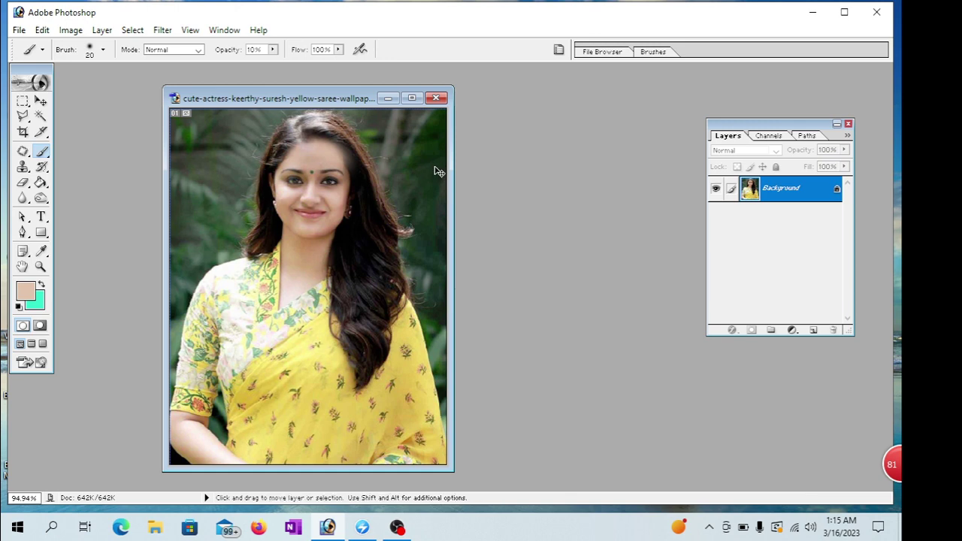
{"action": "key", "text": "ctrl+b"}
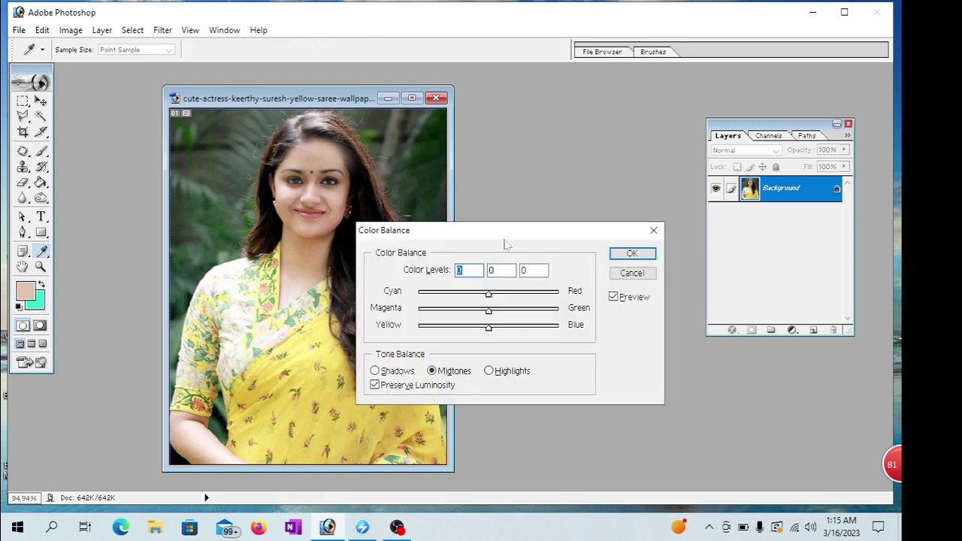
{"action": "left_click_drag", "start_coordinate": [505, 242], "coordinate": [559, 225]}
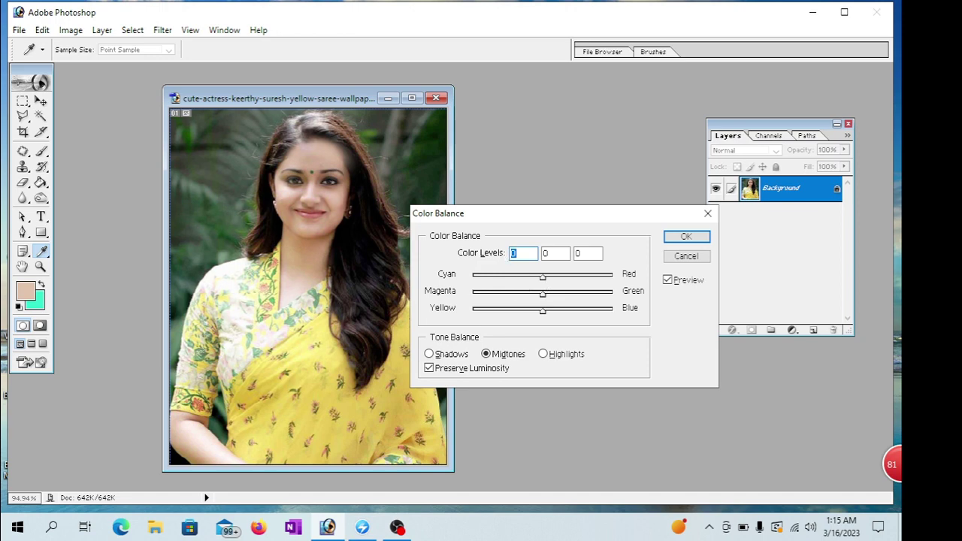
{"action": "left_click", "coordinate": [547, 253]}
{"action": "key", "text": "Up"}
{"action": "key", "text": "Up"}
{"action": "key", "text": "Up"}
{"action": "key", "text": "Tab"}
{"action": "key", "text": "Up"}
{"action": "key", "text": "Up"}
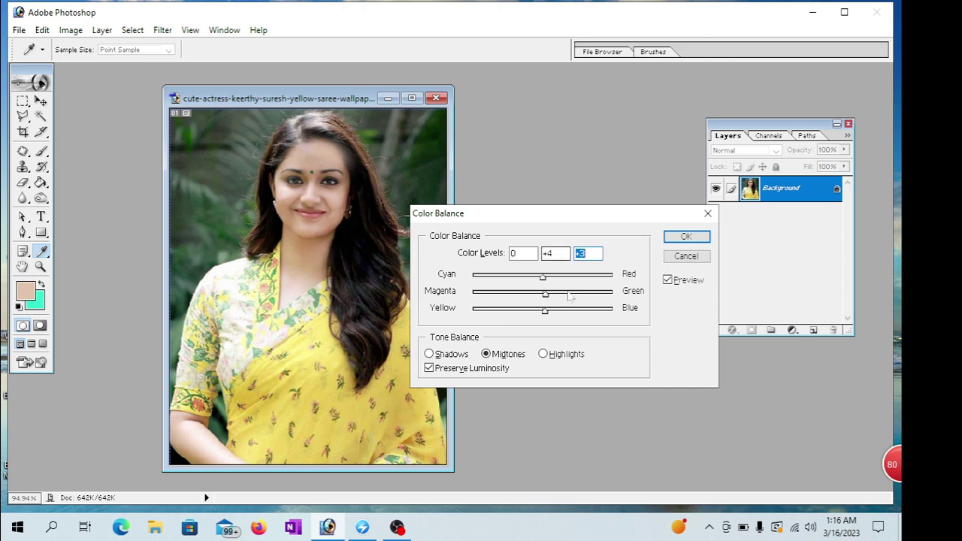
{"action": "left_click", "coordinate": [680, 239]}
{"action": "key", "text": "b"}
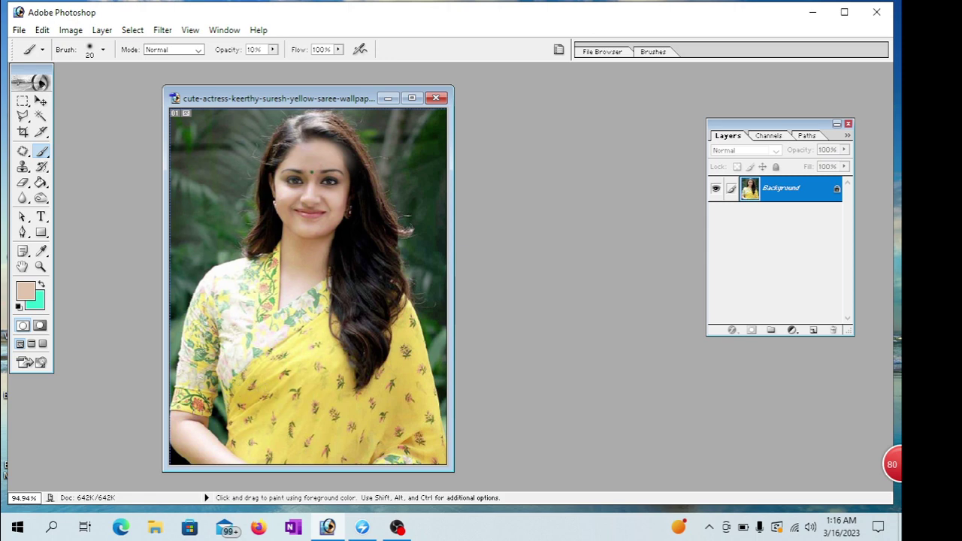
Apply Levels to the photo with input values 0 / 1.01 / 254.
{"action": "left_click_drag", "start_coordinate": [300, 101], "coordinate": [325, 103]}
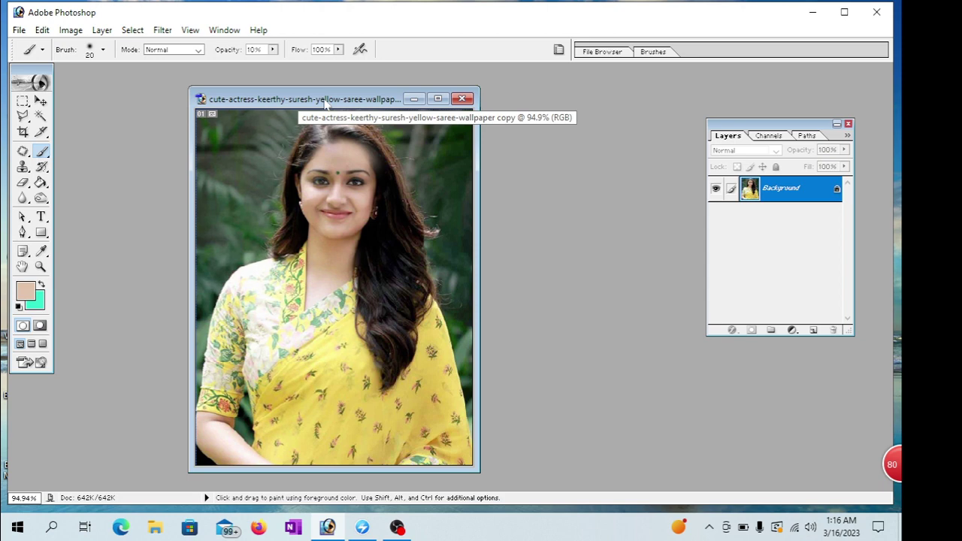
{"action": "key", "text": "ctrl+l"}
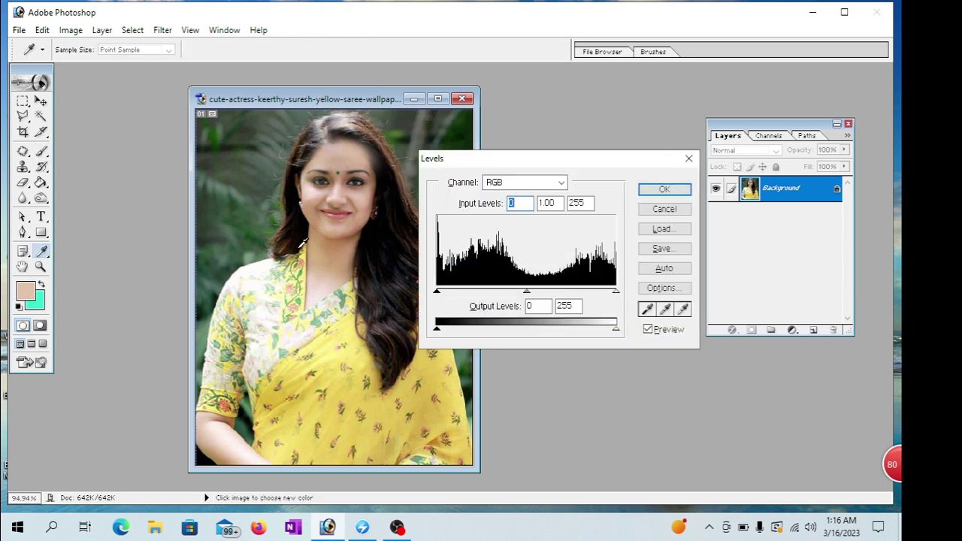
{"action": "left_click", "coordinate": [549, 203]}
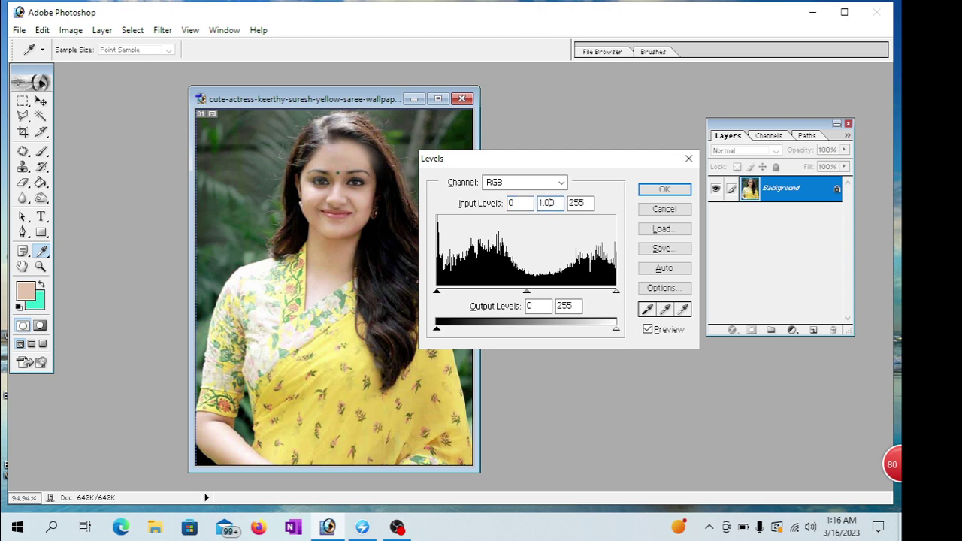
{"action": "double_click", "coordinate": [548, 203]}
{"action": "key", "text": "Up"}
{"action": "double_click", "coordinate": [579, 203]}
{"action": "key", "text": "Down"}
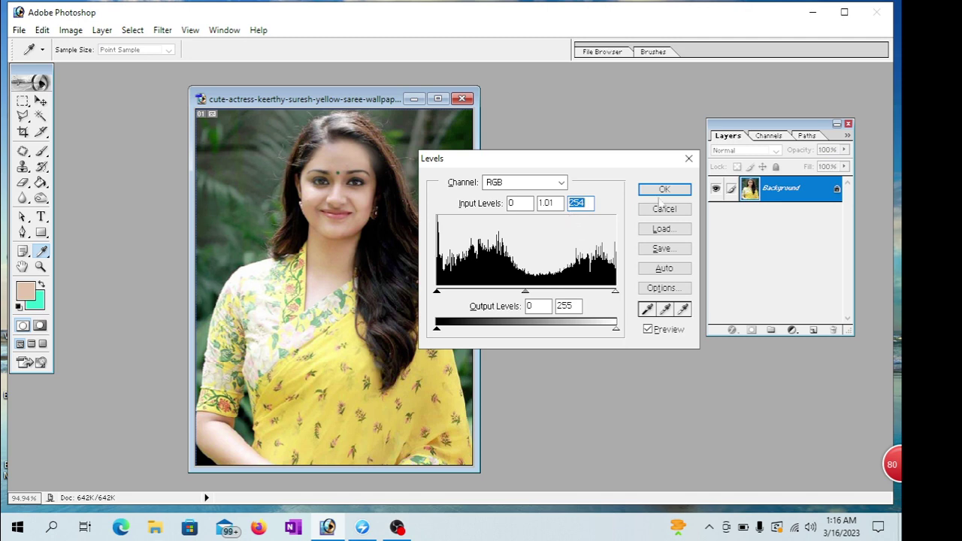
{"action": "left_click", "coordinate": [664, 188]}
{"action": "key", "text": "b"}
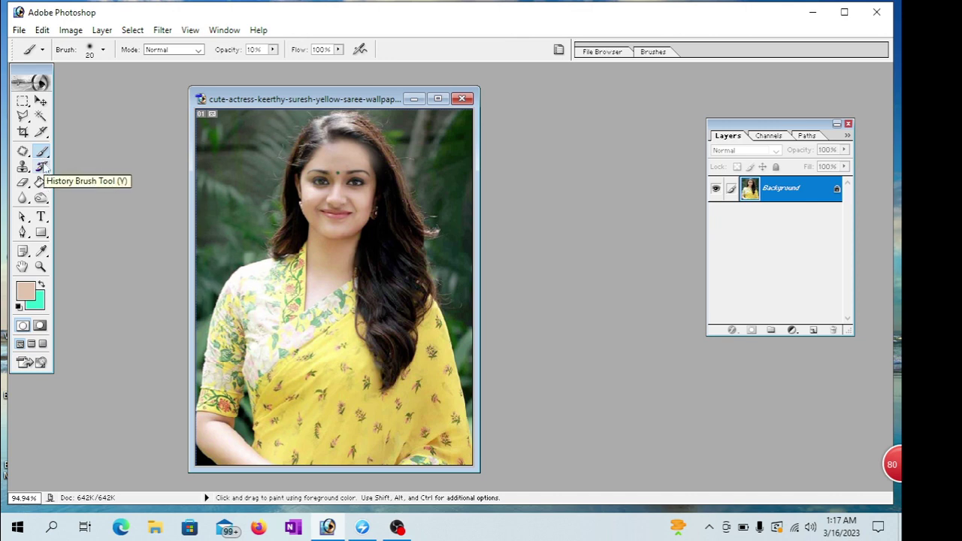
Pick the Burn Tool from the Dodge/Burn/Sponge flyout and bring up the brush preset picker.
{"action": "left_click", "coordinate": [41, 166]}
{"action": "left_click", "coordinate": [42, 151]}
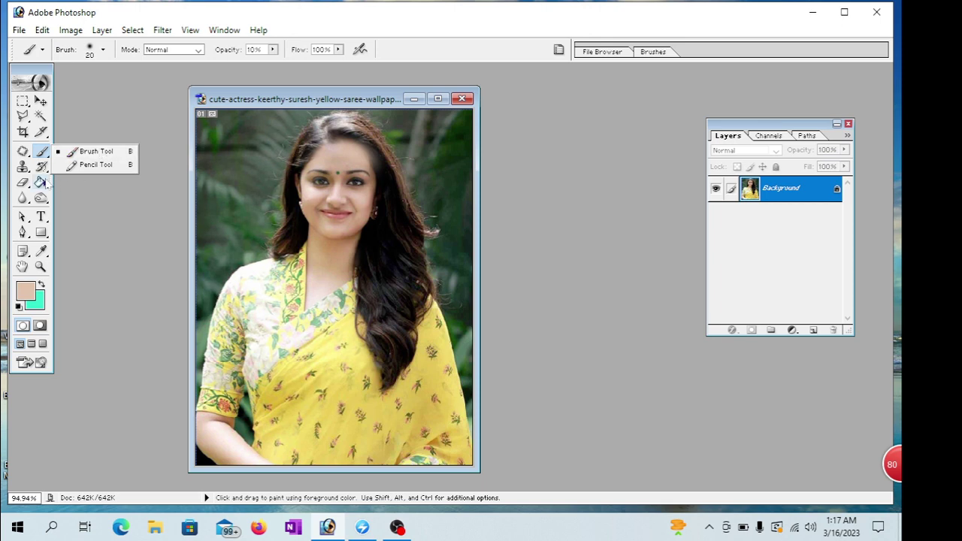
{"action": "left_click", "coordinate": [42, 197]}
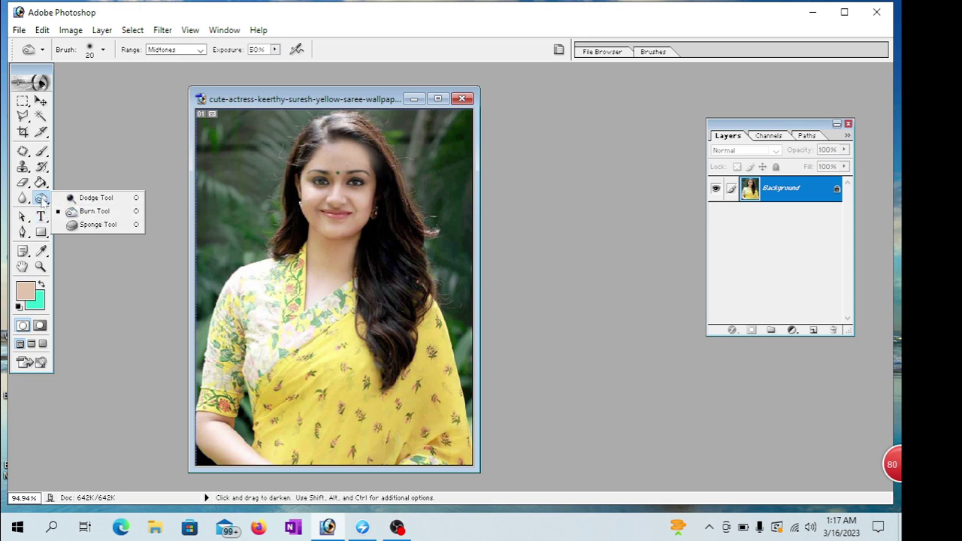
{"action": "left_click", "coordinate": [73, 175]}
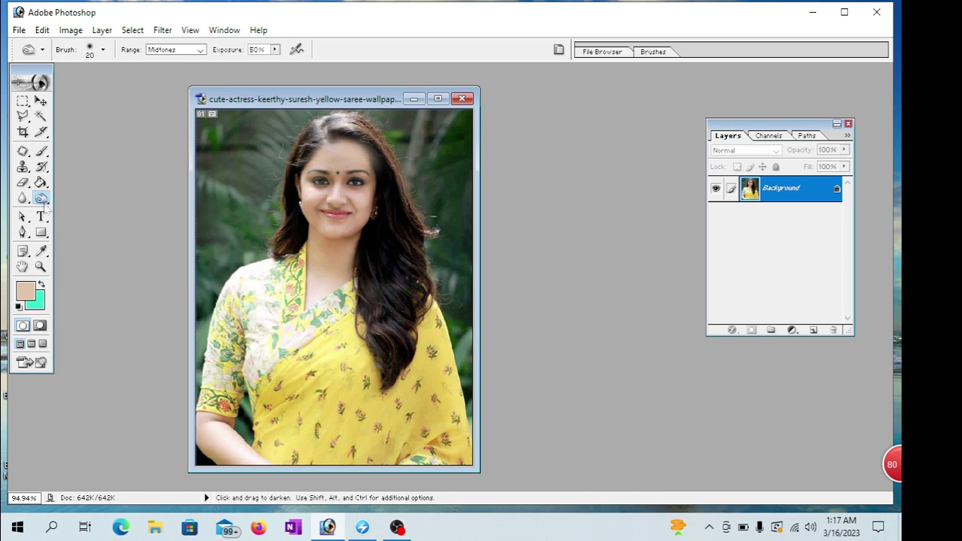
{"action": "left_click", "coordinate": [41, 217]}
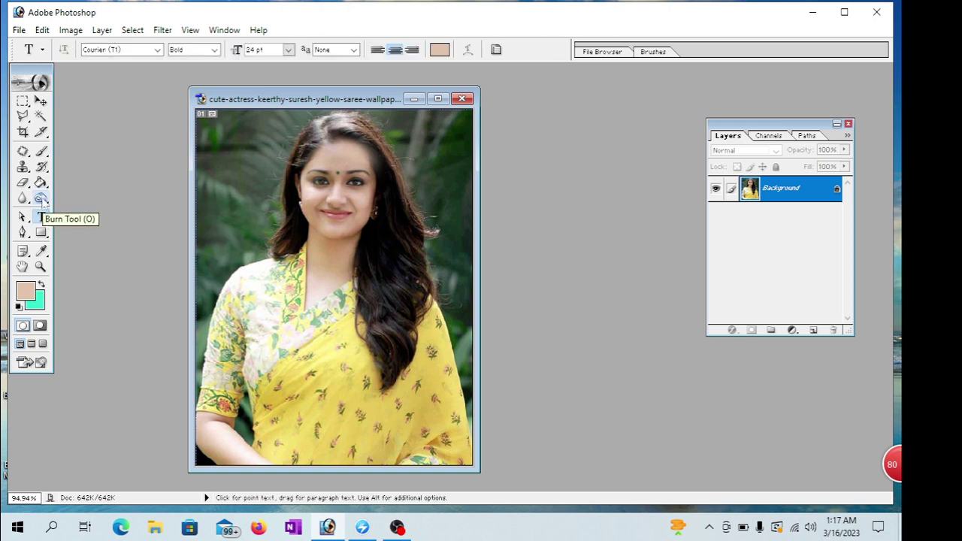
{"action": "left_click", "coordinate": [43, 202]}
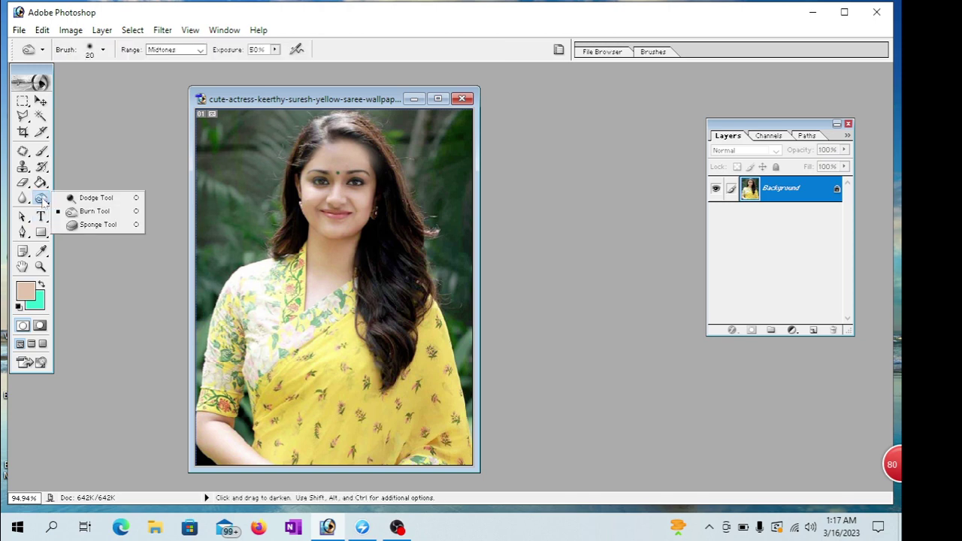
{"action": "left_click", "coordinate": [99, 215]}
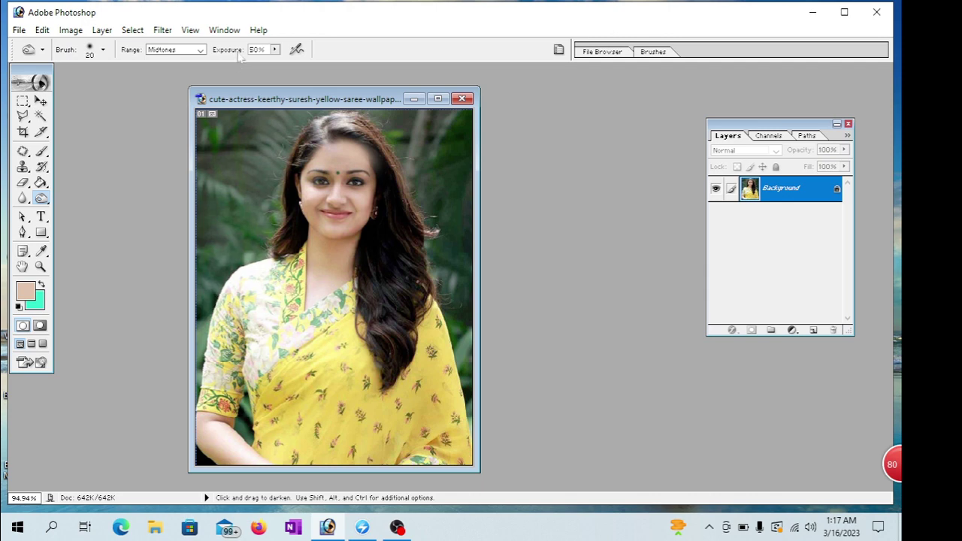
{"action": "left_click", "coordinate": [103, 50]}
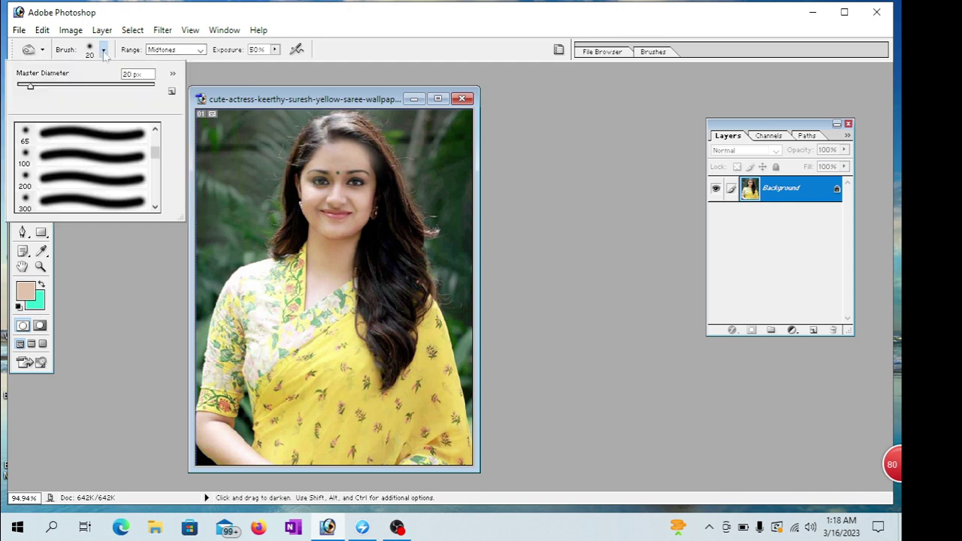
{"action": "scroll", "coordinate": [86, 162], "scroll_direction": "down", "scroll_amount": 1}
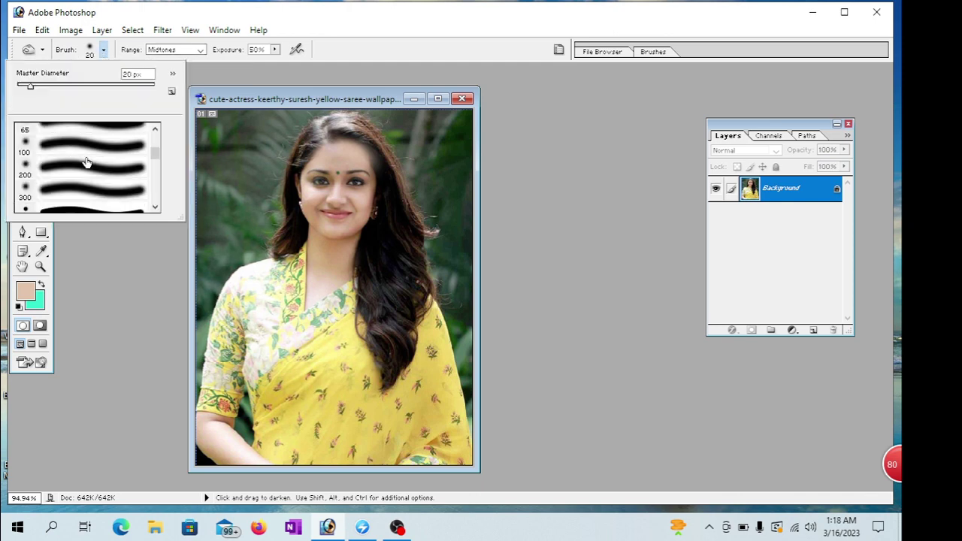
Choose the 100 px preset for the burn brush and close the picker.
{"action": "left_click", "coordinate": [85, 149]}
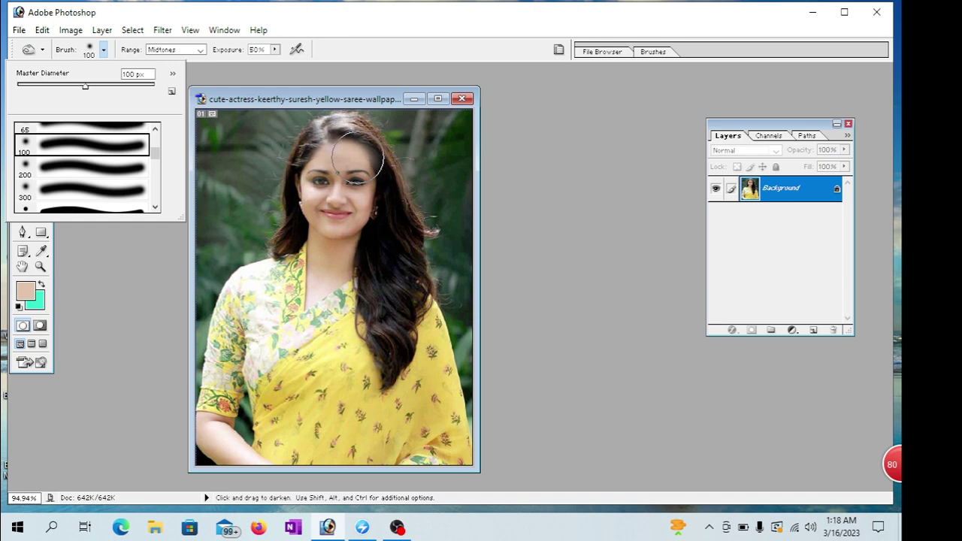
{"action": "left_click", "coordinate": [286, 104]}
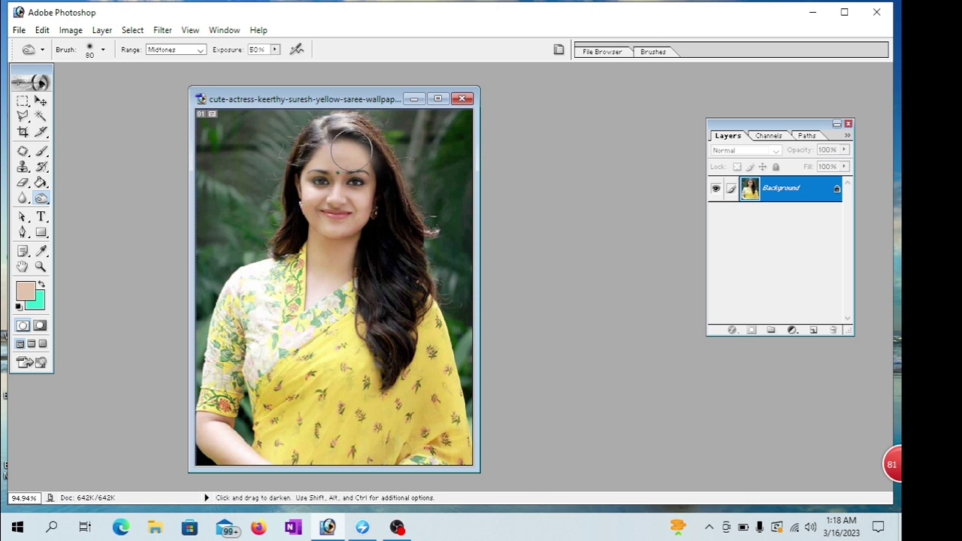
Resize the burn brush between 80 and 40 px and darken the hair near her parting.
{"action": "key", "text": "bracketleft"}
{"action": "key", "text": "bracketleft"}
{"action": "key", "text": "bracketleft"}
{"action": "key", "text": "bracketright"}
{"action": "key", "text": "bracketleft"}
{"action": "key", "text": "bracketleft"}
{"action": "key", "text": "bracketleft"}
{"action": "key", "text": "bracketright"}
{"action": "key", "text": "bracketright"}
{"action": "key", "text": "bracketright"}
{"action": "key", "text": "bracketright"}
{"action": "key", "text": "bracketleft"}
{"action": "key", "text": "bracketright"}
{"action": "left_click_drag", "start_coordinate": [369, 126], "coordinate": [386, 154]}
{"action": "key", "text": "bracketleft"}
{"action": "key", "text": "bracketleft"}
{"action": "key", "text": "bracketleft"}
{"action": "key", "text": "bracketleft"}
{"action": "mouse_move", "coordinate": [386, 154]}
{"action": "left_mouse_down"}
{"action": "mouse_move", "coordinate": [339, 122]}
{"action": "mouse_move", "coordinate": [390, 163]}
{"action": "mouse_move", "coordinate": [362, 125]}
{"action": "mouse_move", "coordinate": [321, 133]}
{"action": "mouse_move", "coordinate": [315, 120]}
{"action": "mouse_move", "coordinate": [327, 115]}
{"action": "mouse_move", "coordinate": [347, 122]}
{"action": "mouse_move", "coordinate": [334, 130]}
{"action": "mouse_move", "coordinate": [371, 134]}
{"action": "left_mouse_up"}
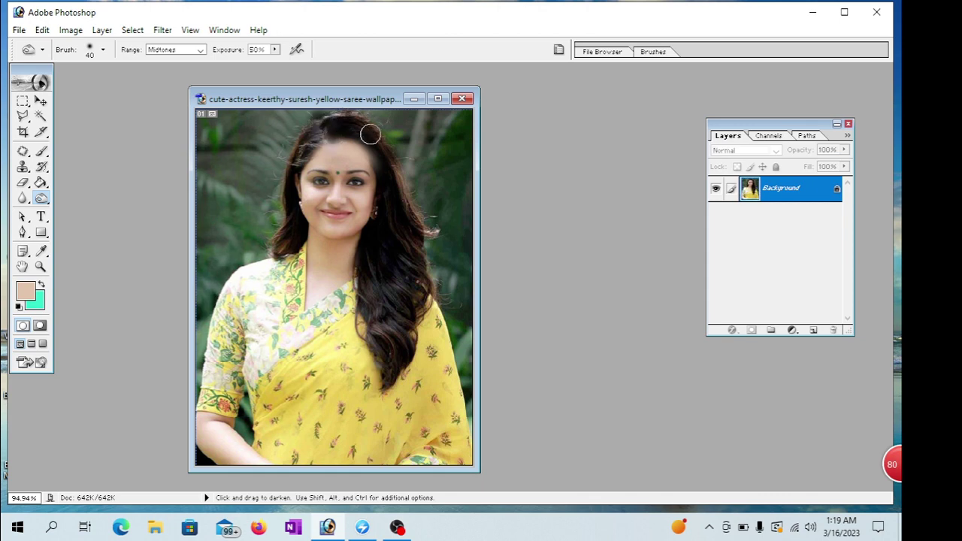
Burn the hair on both sides of her face and down to the shoulder with the 40 px brush.
{"action": "left_click", "coordinate": [311, 147]}
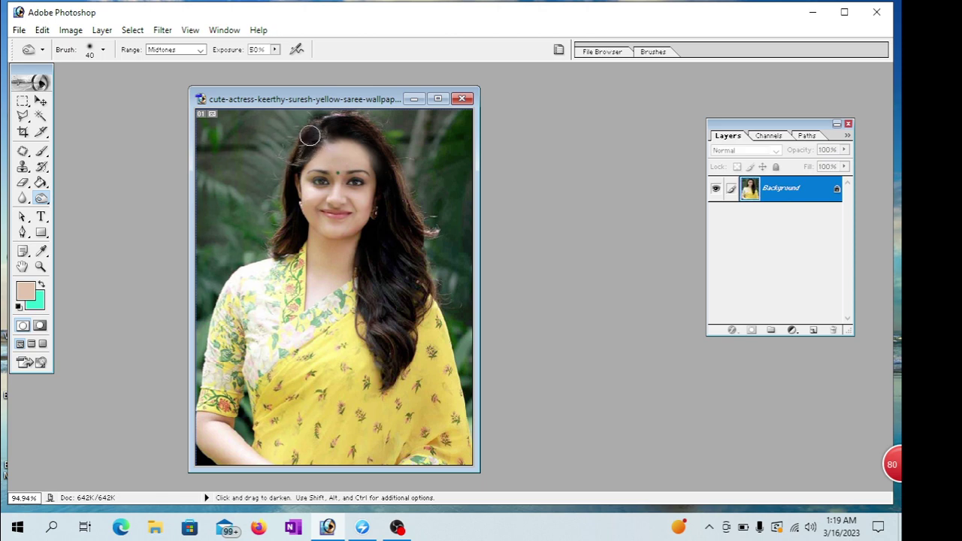
{"action": "mouse_move", "coordinate": [306, 147]}
{"action": "left_mouse_down"}
{"action": "mouse_move", "coordinate": [293, 160]}
{"action": "mouse_move", "coordinate": [328, 123]}
{"action": "left_mouse_up"}
{"action": "left_click", "coordinate": [304, 149]}
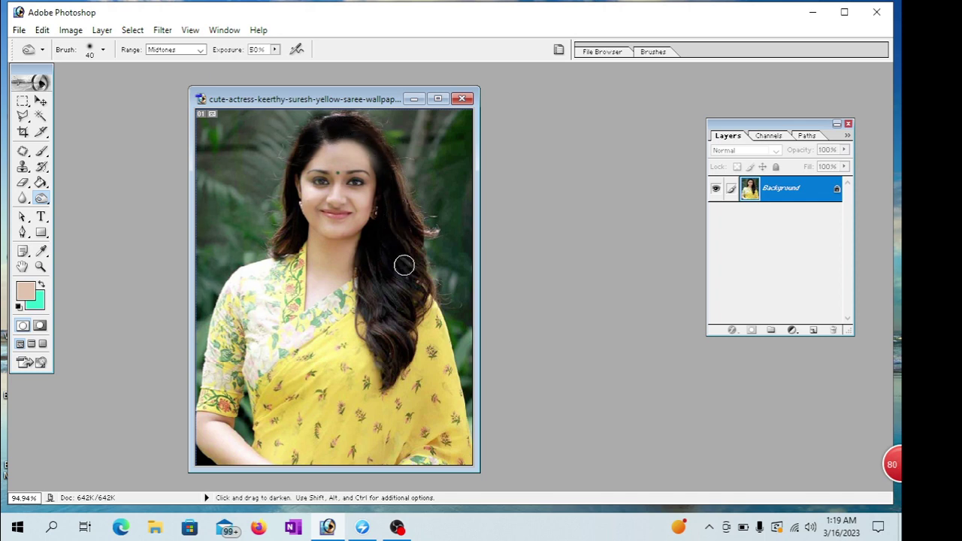
{"action": "mouse_move", "coordinate": [426, 230]}
{"action": "left_mouse_down"}
{"action": "mouse_move", "coordinate": [375, 145]}
{"action": "mouse_move", "coordinate": [398, 268]}
{"action": "left_mouse_up"}
{"action": "left_click_drag", "start_coordinate": [388, 301], "coordinate": [376, 292]}
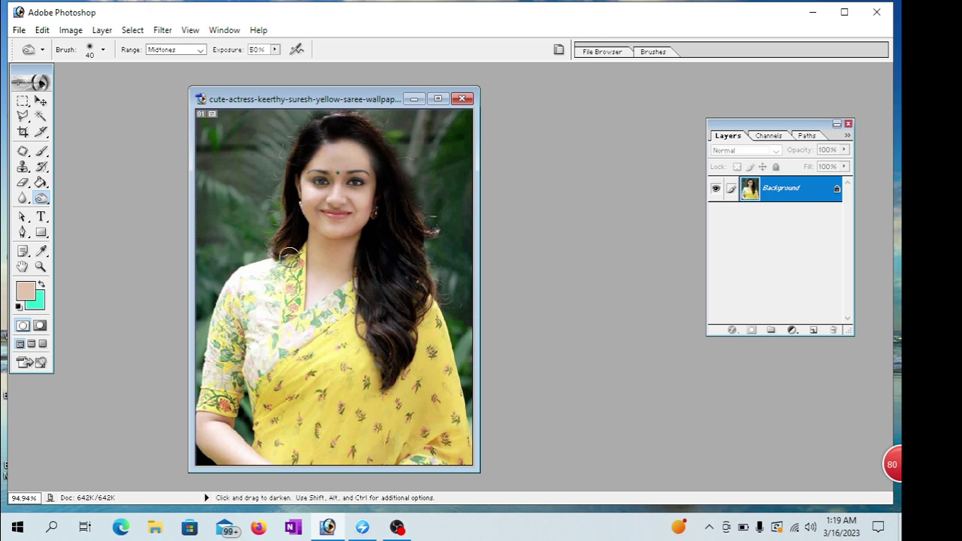
{"action": "mouse_move", "coordinate": [289, 255]}
{"action": "left_mouse_down"}
{"action": "mouse_move", "coordinate": [288, 201]}
{"action": "mouse_move", "coordinate": [289, 221]}
{"action": "left_mouse_up"}
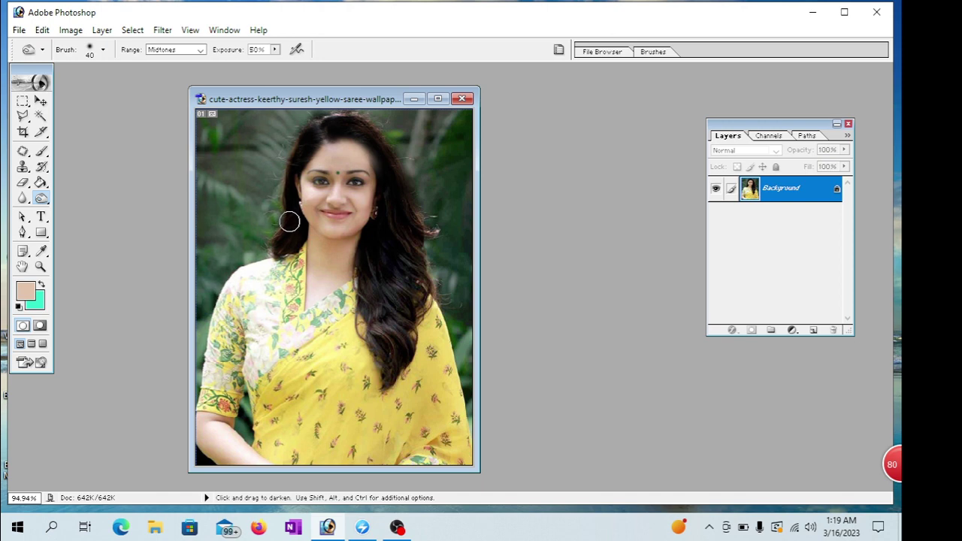
{"action": "left_click", "coordinate": [41, 198]}
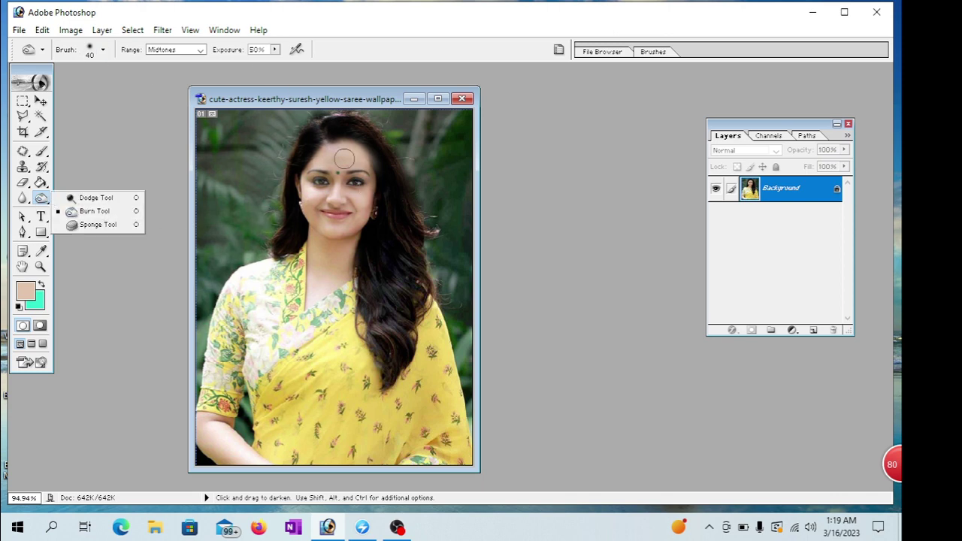
Burn more hair along the side, then shrink the brush to 20 px and darken further.
{"action": "left_click", "coordinate": [385, 153]}
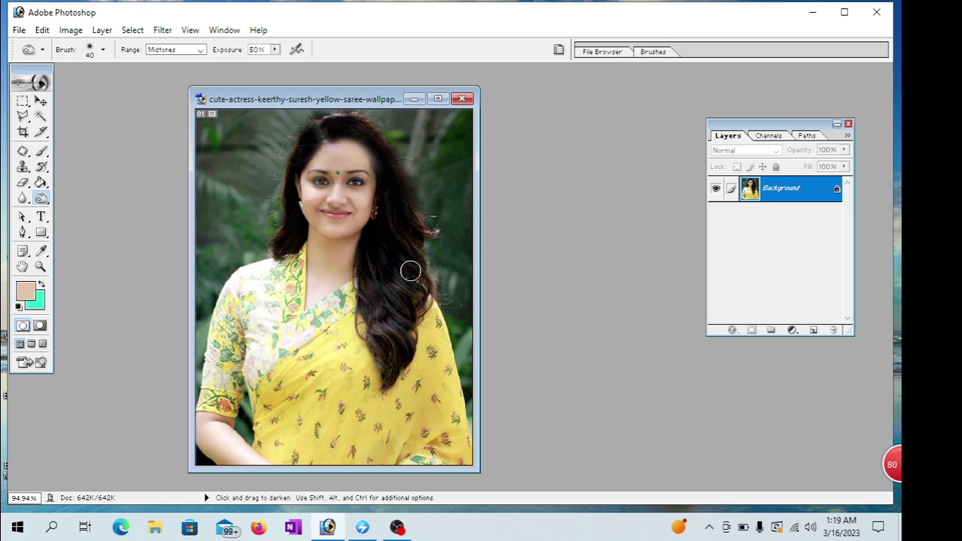
{"action": "mouse_move", "coordinate": [402, 294]}
{"action": "left_mouse_down"}
{"action": "mouse_move", "coordinate": [398, 243]}
{"action": "mouse_move", "coordinate": [371, 284]}
{"action": "mouse_move", "coordinate": [369, 263]}
{"action": "left_mouse_up"}
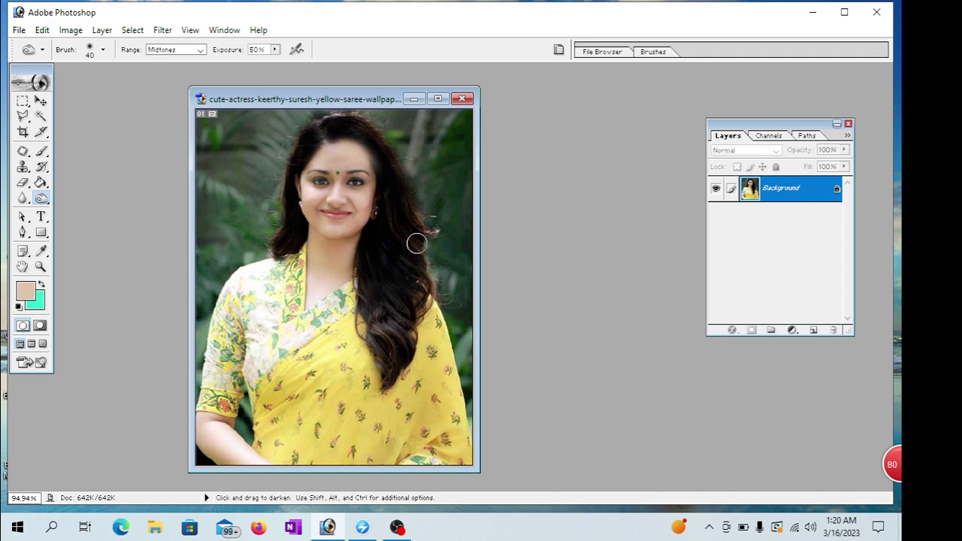
{"action": "left_click", "coordinate": [390, 216]}
{"action": "key", "text": "bracketleft"}
{"action": "key", "text": "bracketleft"}
{"action": "key", "text": "bracketleft"}
{"action": "key", "text": "bracketright"}
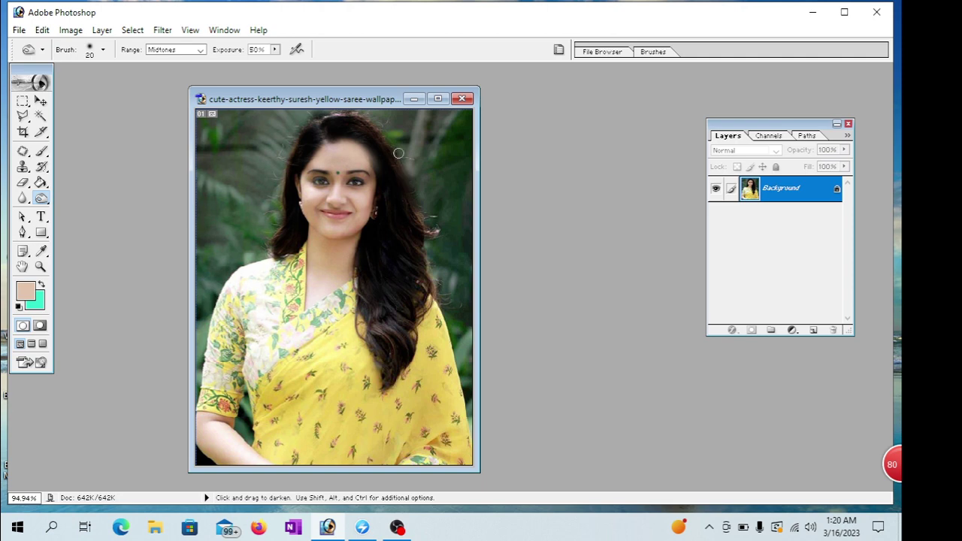
{"action": "left_click_drag", "start_coordinate": [425, 243], "coordinate": [423, 233]}
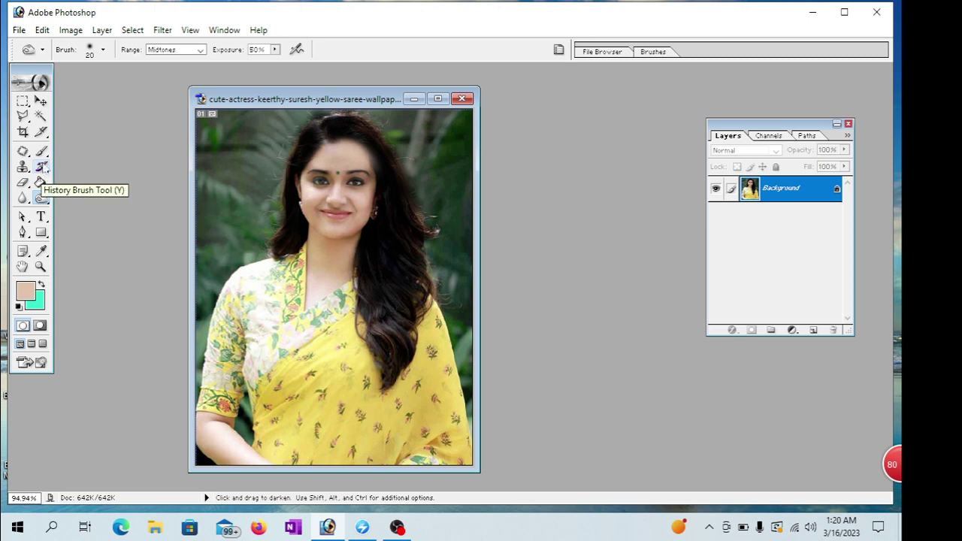
Pick the Pen Tool and switch it to Paths mode instead of Shape Layers.
{"action": "left_click", "coordinate": [23, 234]}
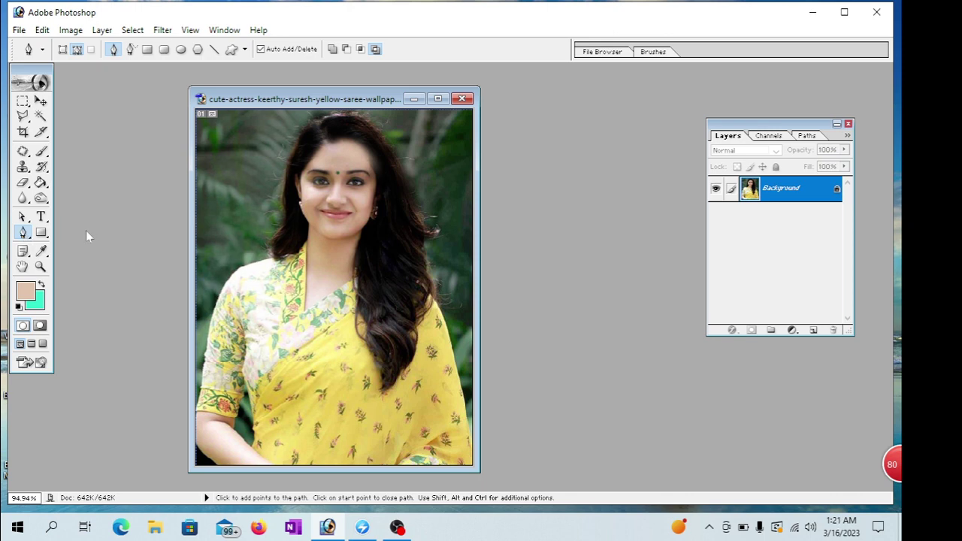
{"action": "left_click", "coordinate": [63, 50]}
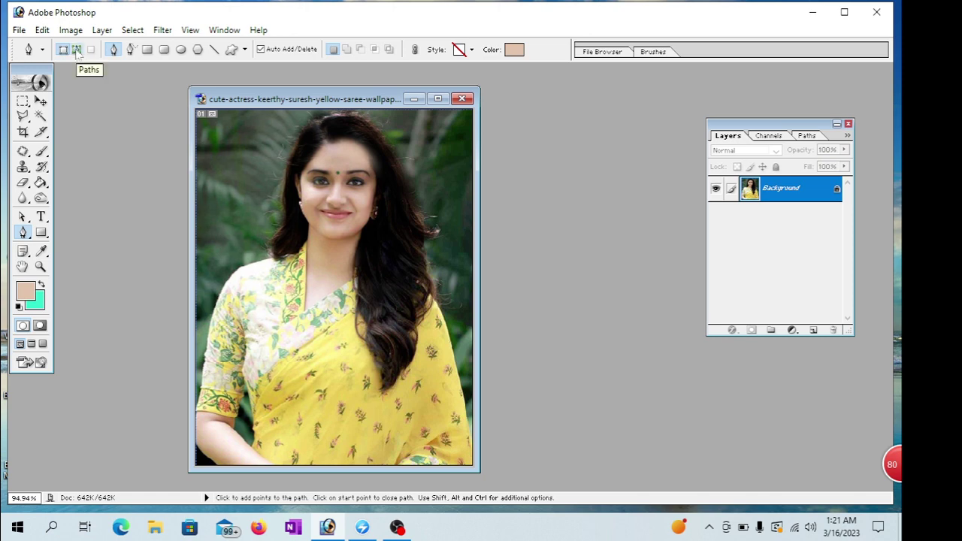
{"action": "left_click", "coordinate": [76, 50]}
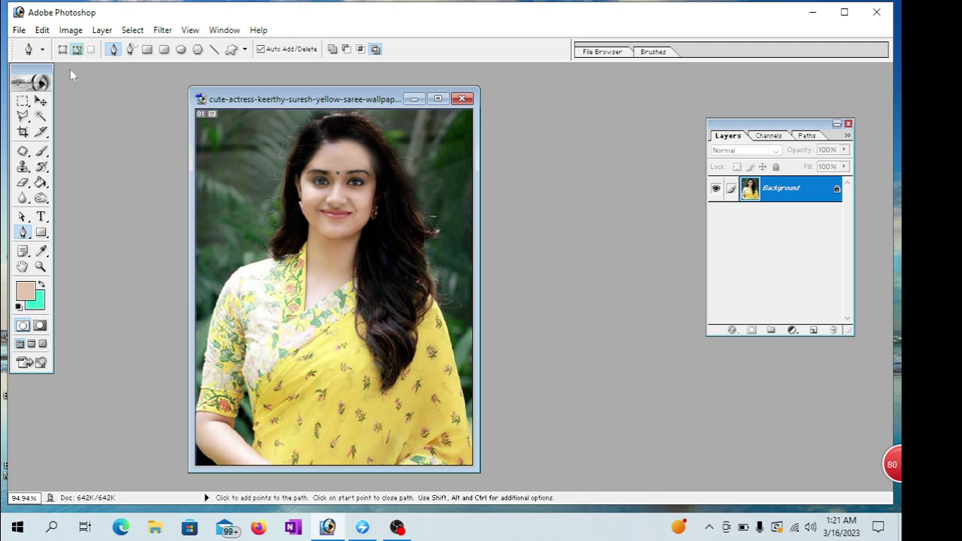
{"action": "left_click", "coordinate": [42, 232]}
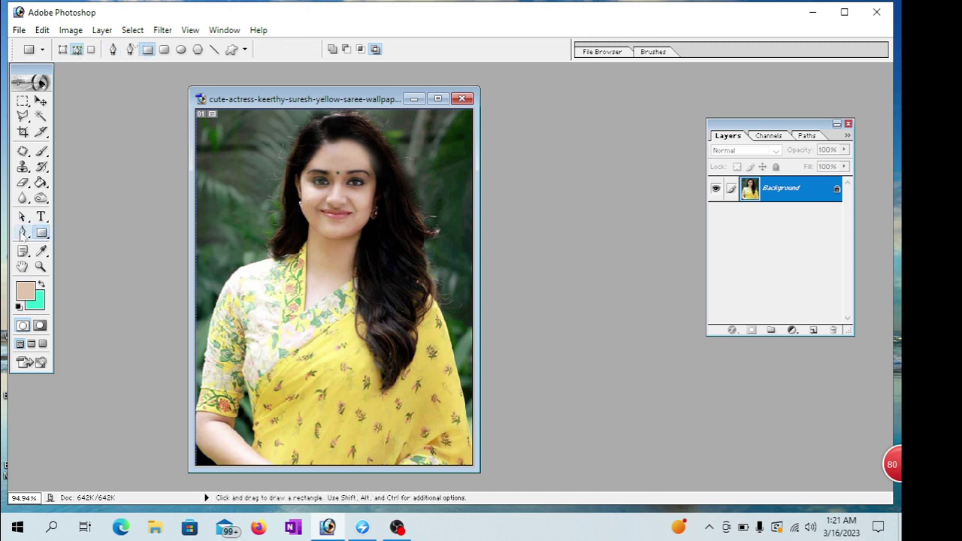
{"action": "left_click", "coordinate": [23, 233]}
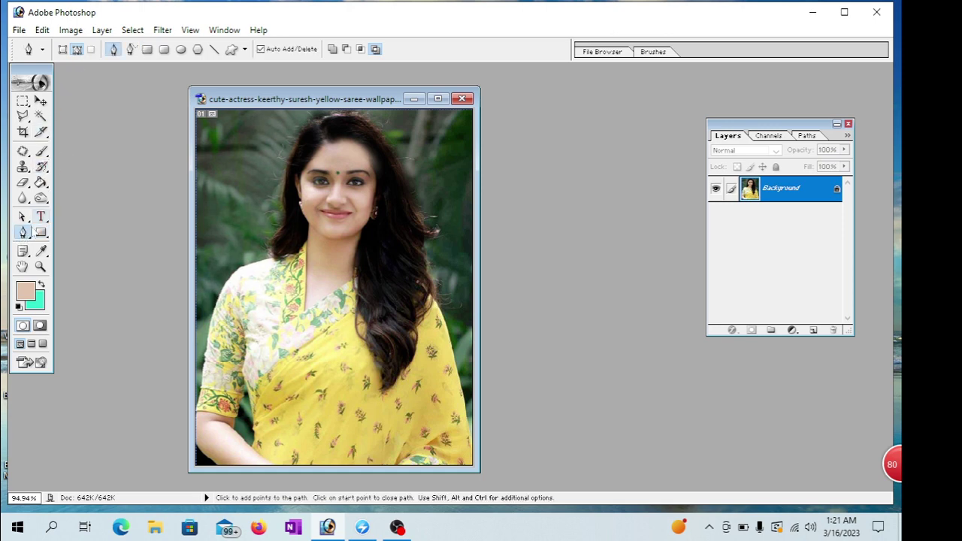
{"action": "left_click_drag", "start_coordinate": [25, 235], "coordinate": [60, 228]}
{"action": "left_click", "coordinate": [77, 50]}
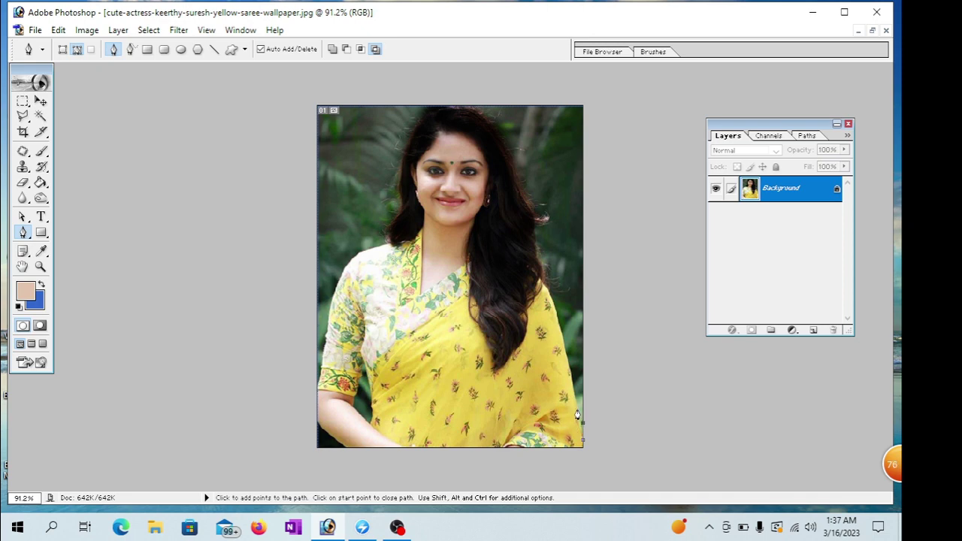
Place path anchors up the saree's right edge, over the top of the hair and down its left edge.
{"action": "left_click", "coordinate": [572, 387]}
{"action": "left_click", "coordinate": [565, 344]}
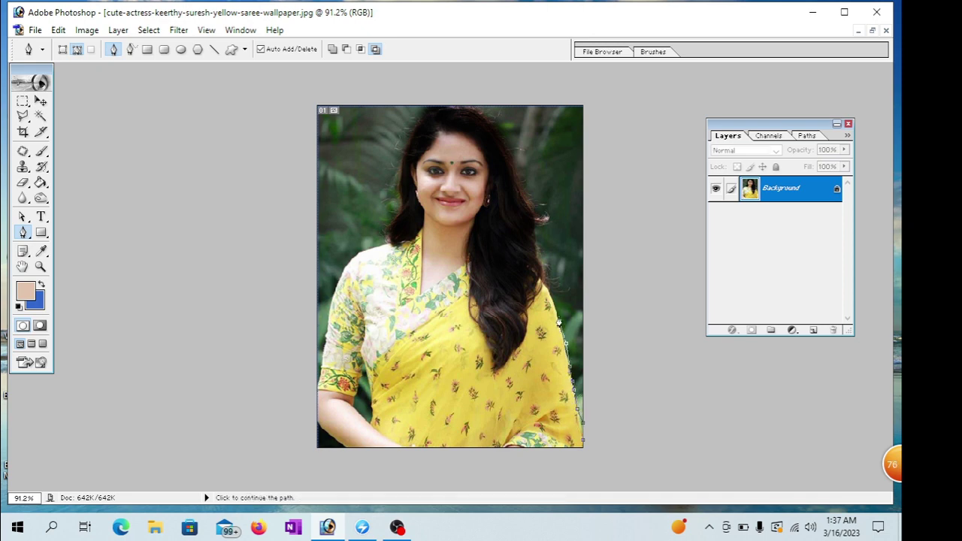
{"action": "left_click", "coordinate": [554, 306]}
{"action": "left_click", "coordinate": [544, 265]}
{"action": "left_click", "coordinate": [535, 227]}
{"action": "left_click", "coordinate": [528, 201]}
{"action": "left_click", "coordinate": [522, 190]}
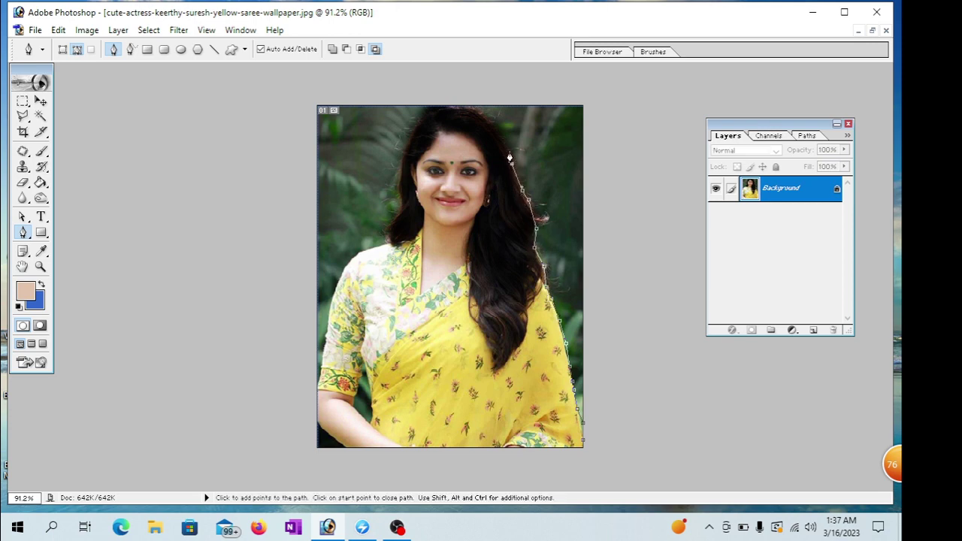
{"action": "left_click", "coordinate": [469, 112]}
{"action": "left_click", "coordinate": [436, 108]}
{"action": "left_click", "coordinate": [428, 116]}
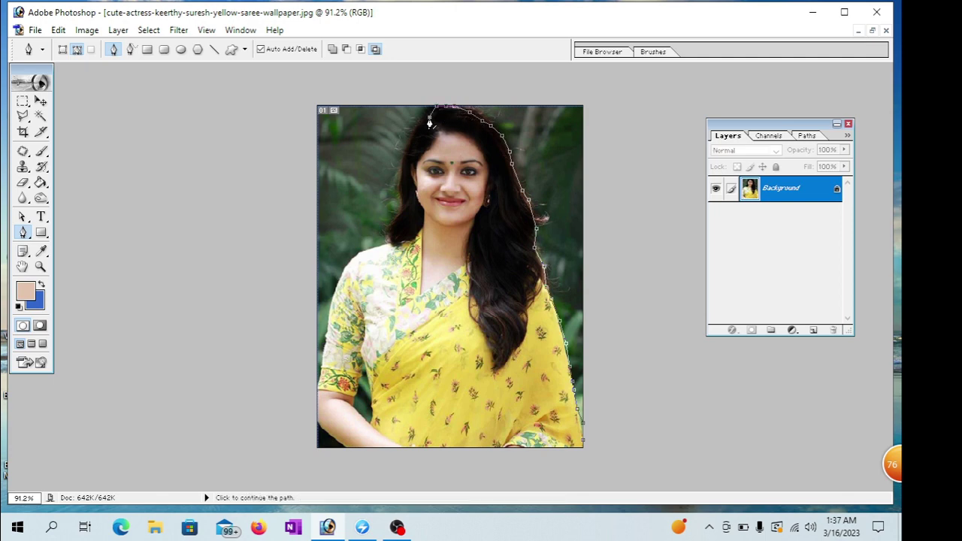
{"action": "left_click", "coordinate": [407, 140]}
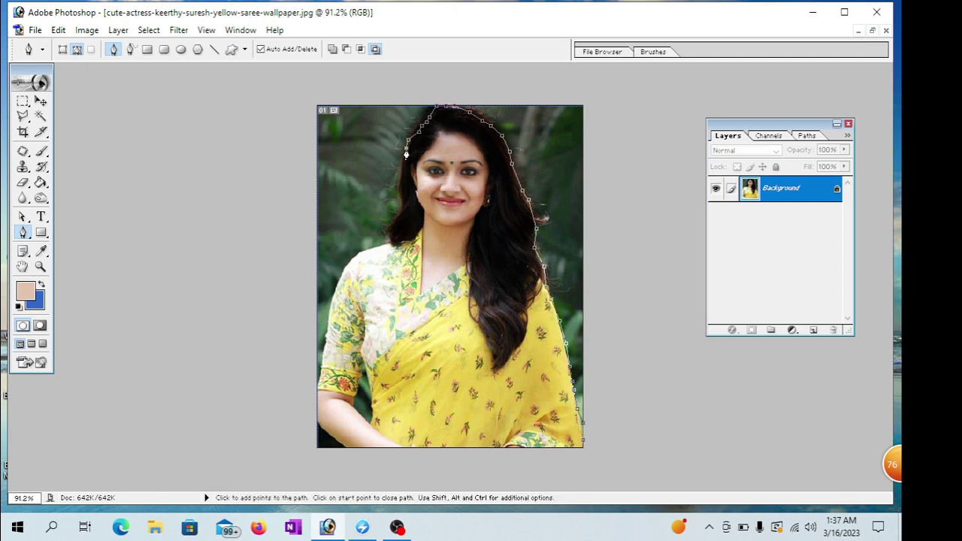
{"action": "left_click", "coordinate": [400, 172]}
{"action": "left_click", "coordinate": [398, 185]}
{"action": "left_click", "coordinate": [397, 199]}
Continue the path along her left shoulder and down the left arm to the photo's bottom-left.
{"action": "left_click", "coordinate": [392, 238]}
{"action": "left_click", "coordinate": [377, 247]}
{"action": "left_click", "coordinate": [362, 253]}
{"action": "left_click", "coordinate": [350, 259]}
{"action": "left_click", "coordinate": [338, 287]}
{"action": "left_click", "coordinate": [337, 300]}
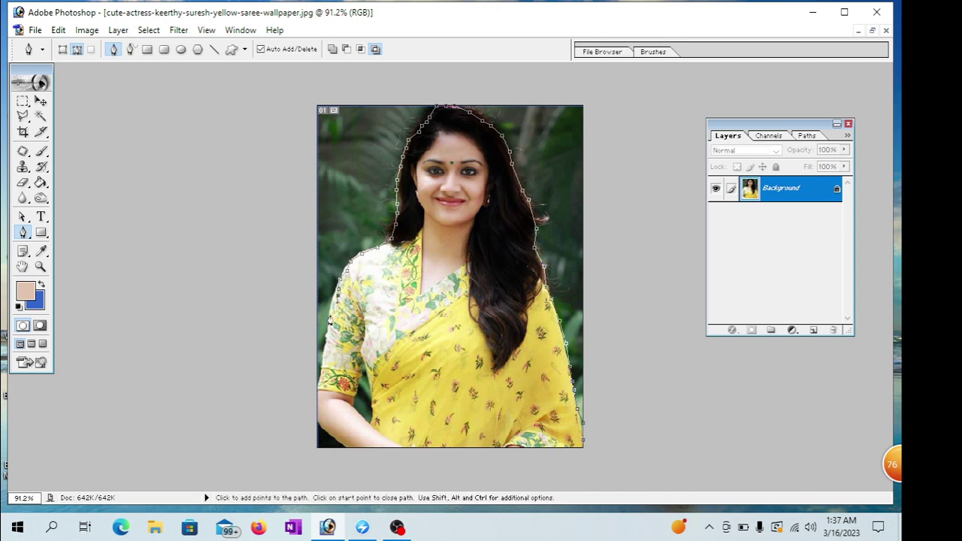
{"action": "left_click", "coordinate": [331, 315]}
{"action": "left_click", "coordinate": [326, 330]}
{"action": "left_click", "coordinate": [319, 348]}
{"action": "left_click", "coordinate": [318, 423]}
{"action": "left_click", "coordinate": [339, 440]}
Loop the path outside the photo's left, top and right sides and close it at the start point.
{"action": "left_click", "coordinate": [341, 461]}
{"action": "left_click", "coordinate": [295, 448]}
{"action": "left_click", "coordinate": [269, 317]}
{"action": "left_click_drag", "start_coordinate": [251, 208], "coordinate": [253, 190]}
{"action": "left_click", "coordinate": [262, 126]}
{"action": "left_click", "coordinate": [271, 98]}
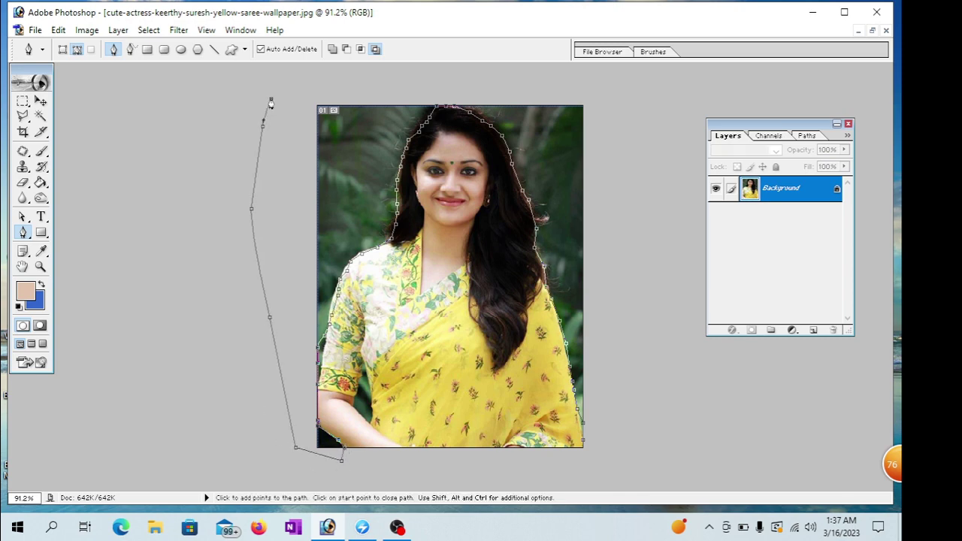
{"action": "left_click", "coordinate": [312, 90]}
{"action": "left_click", "coordinate": [360, 85]}
{"action": "left_click", "coordinate": [424, 85]}
{"action": "left_click", "coordinate": [466, 85]}
{"action": "left_click", "coordinate": [506, 86]}
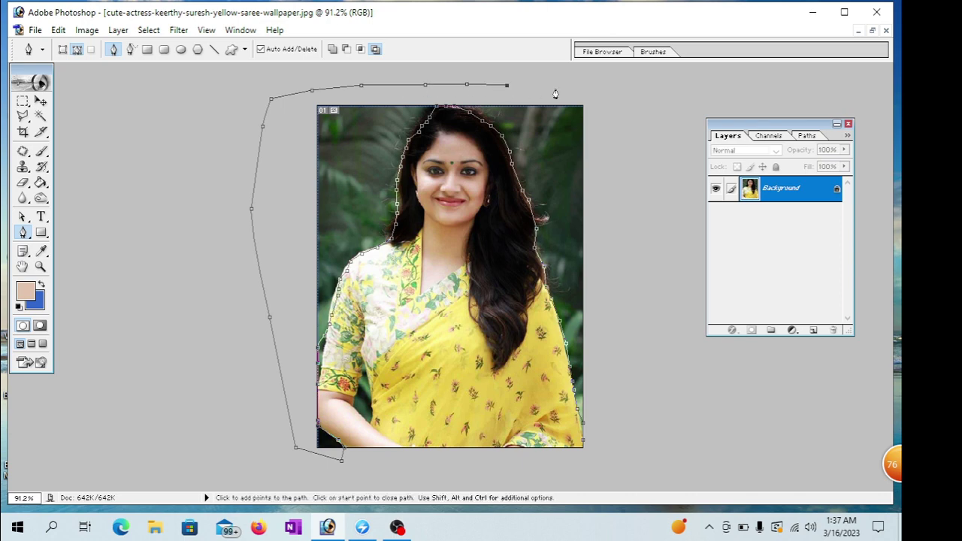
{"action": "left_click", "coordinate": [554, 88]}
{"action": "left_click", "coordinate": [593, 94]}
{"action": "left_click", "coordinate": [614, 118]}
{"action": "left_click", "coordinate": [624, 156]}
{"action": "left_click", "coordinate": [626, 194]}
{"action": "left_click", "coordinate": [629, 233]}
{"action": "left_click", "coordinate": [632, 282]}
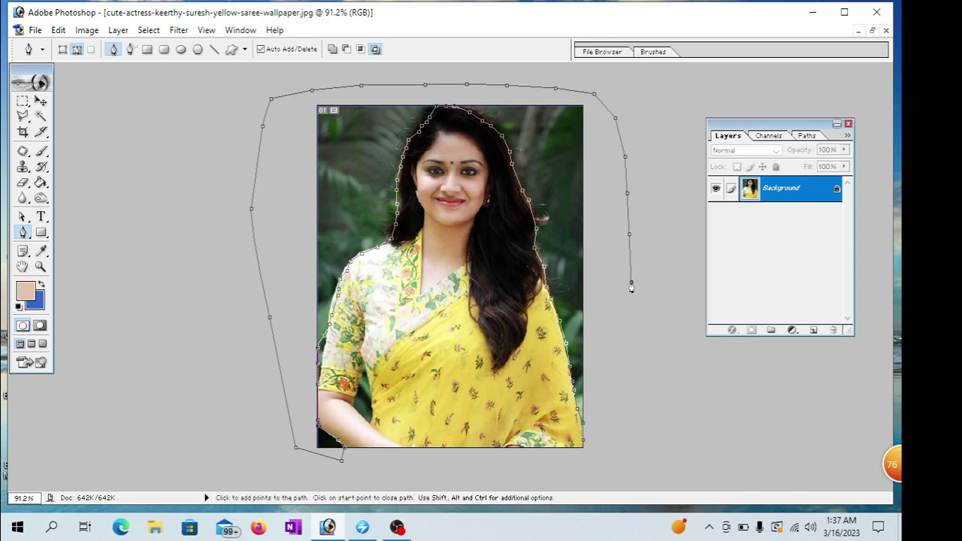
{"action": "left_click", "coordinate": [624, 326]}
{"action": "left_click", "coordinate": [613, 366]}
{"action": "left_click", "coordinate": [606, 402]}
{"action": "left_click", "coordinate": [589, 417]}
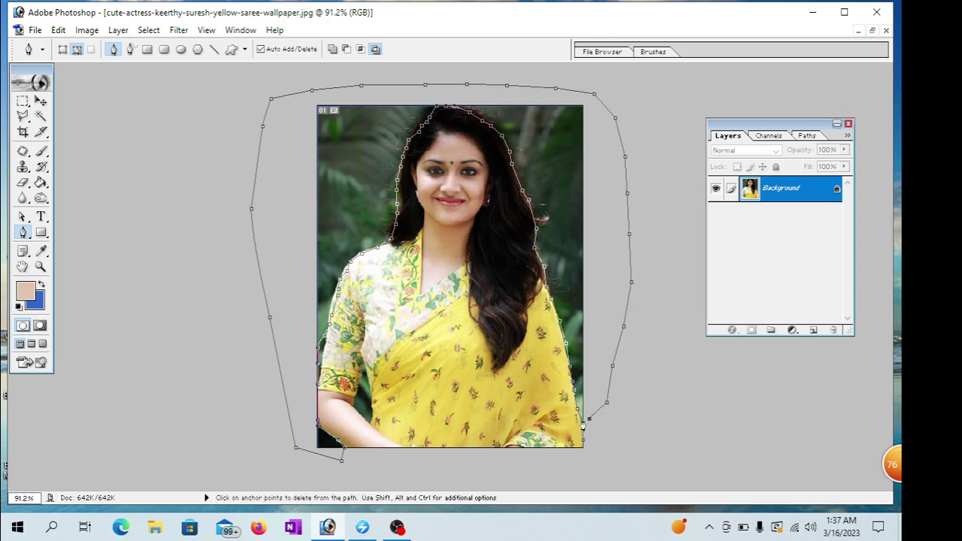
{"action": "left_click", "coordinate": [585, 440]}
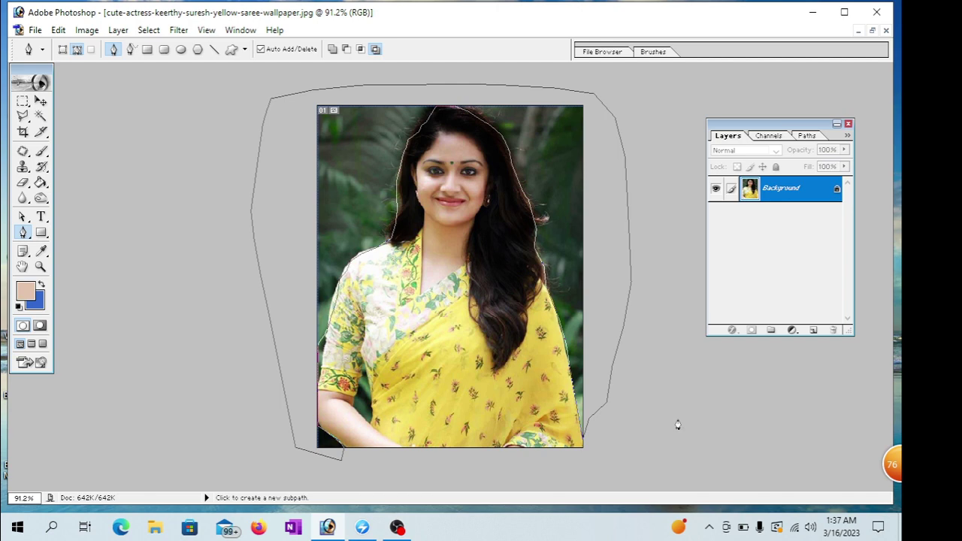
Turn the woman's path into a selection and fill the backdrop with deep blue 0033CC.
{"action": "key", "text": "ctrl"}
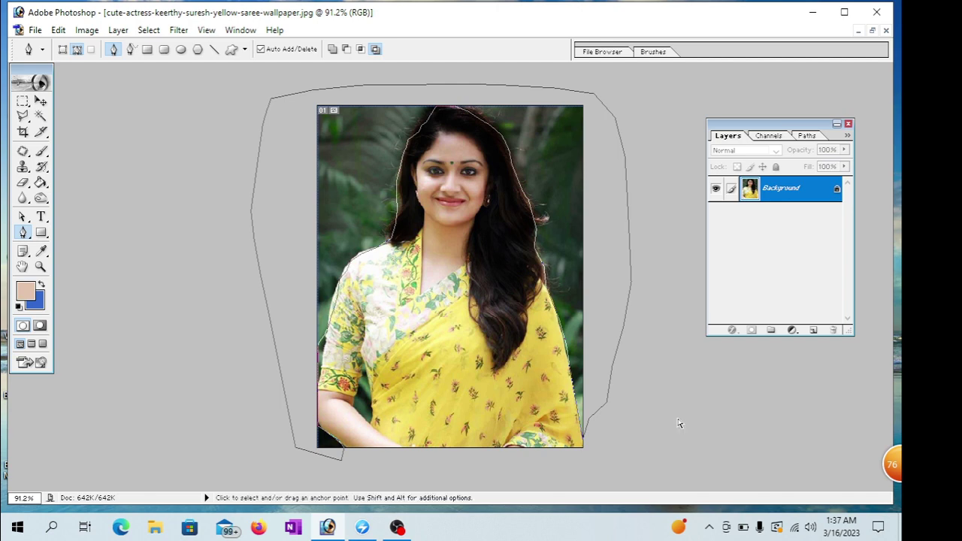
{"action": "key", "text": "ctrl+Return"}
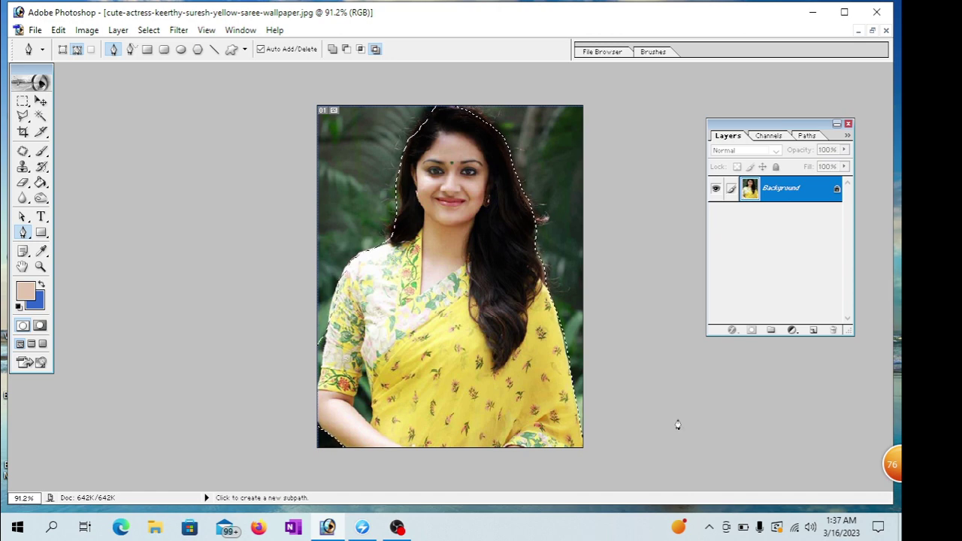
{"action": "left_click", "coordinate": [39, 304]}
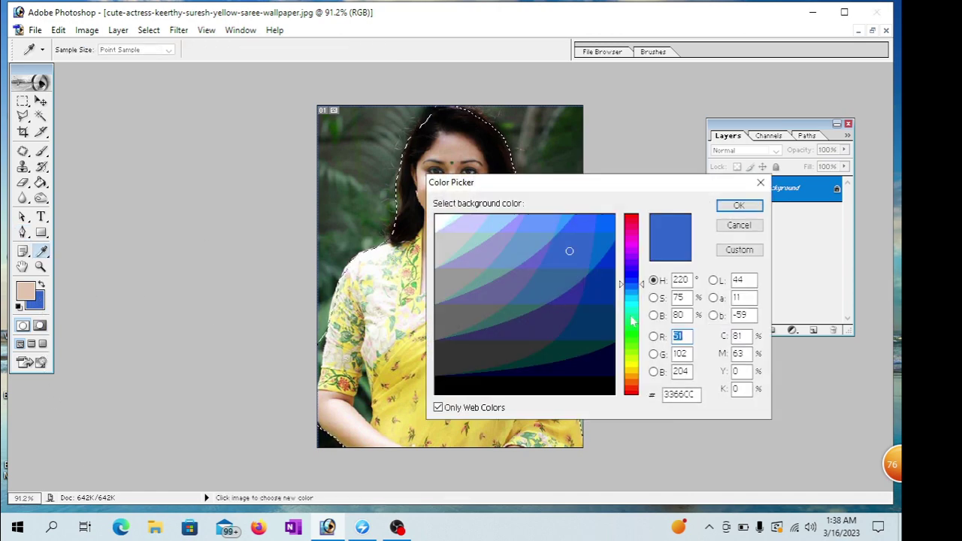
{"action": "left_click", "coordinate": [631, 279]}
{"action": "left_click", "coordinate": [593, 265]}
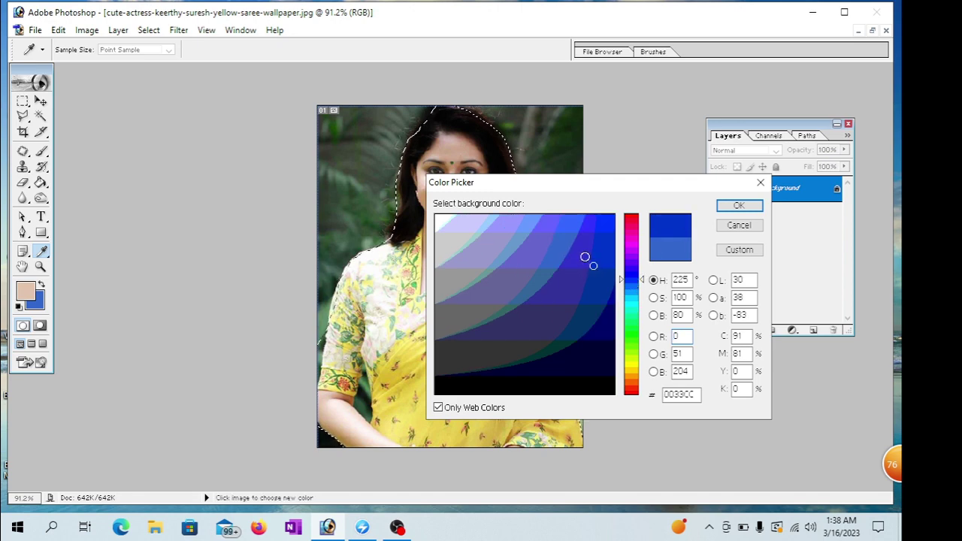
{"action": "left_click", "coordinate": [724, 207]}
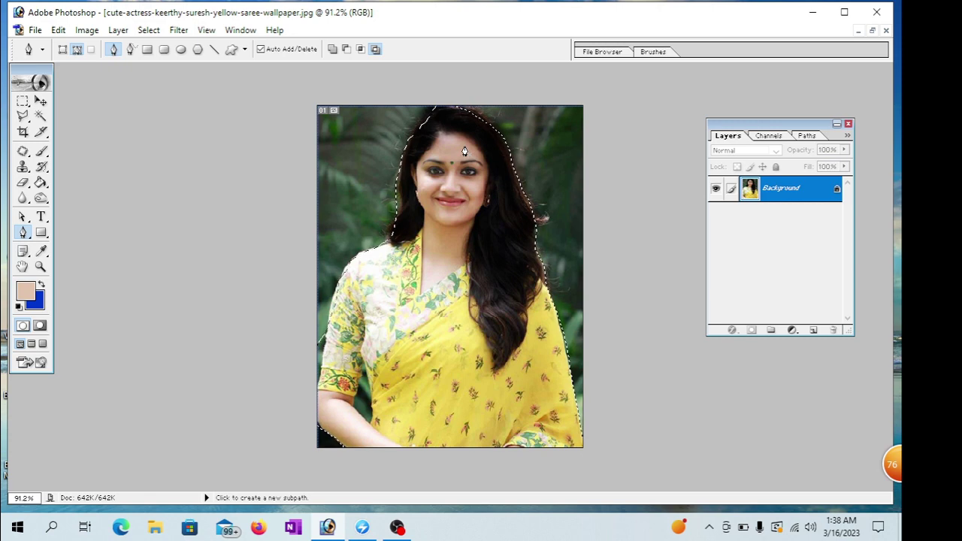
{"action": "key", "text": "ctrl+BackSpace"}
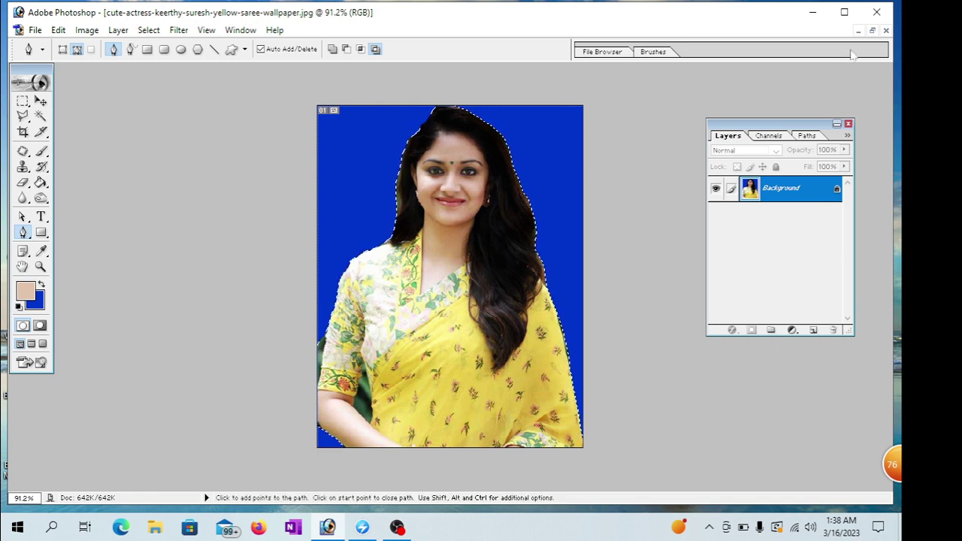
Restore the photo into a floating window, resize it, and drag it to the left.
{"action": "left_click", "coordinate": [871, 30]}
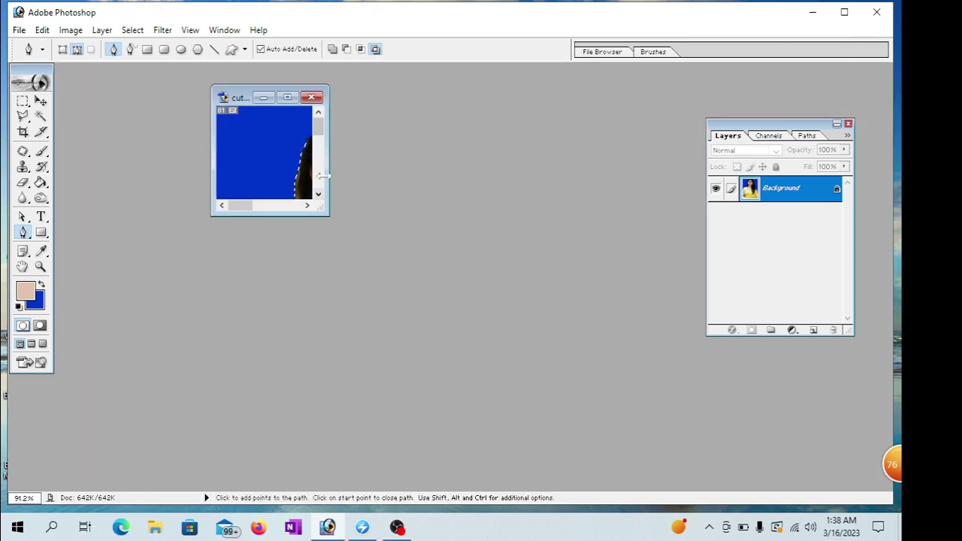
{"action": "left_click_drag", "start_coordinate": [328, 214], "coordinate": [505, 216]}
{"action": "left_click_drag", "start_coordinate": [353, 215], "coordinate": [352, 374]}
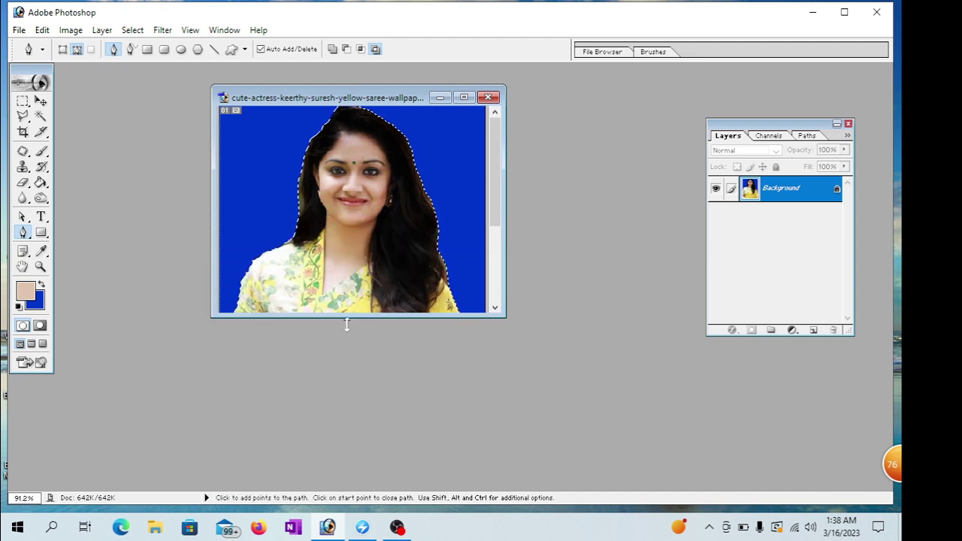
{"action": "left_click_drag", "start_coordinate": [411, 99], "coordinate": [251, 110]}
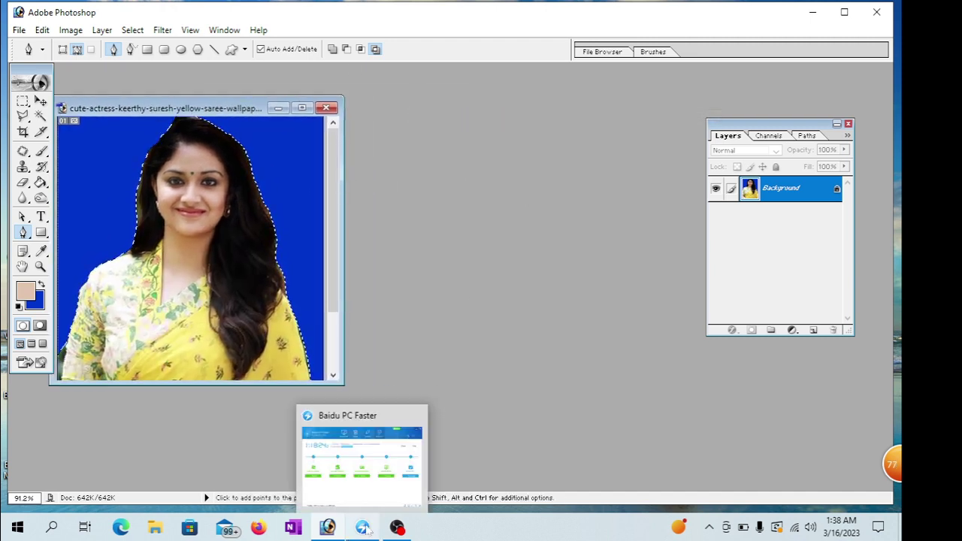
Create Untitled-1 from the A4 preset at 300 pixels/inch with white contents.
{"action": "left_click", "coordinate": [19, 30]}
{"action": "left_click", "coordinate": [44, 46]}
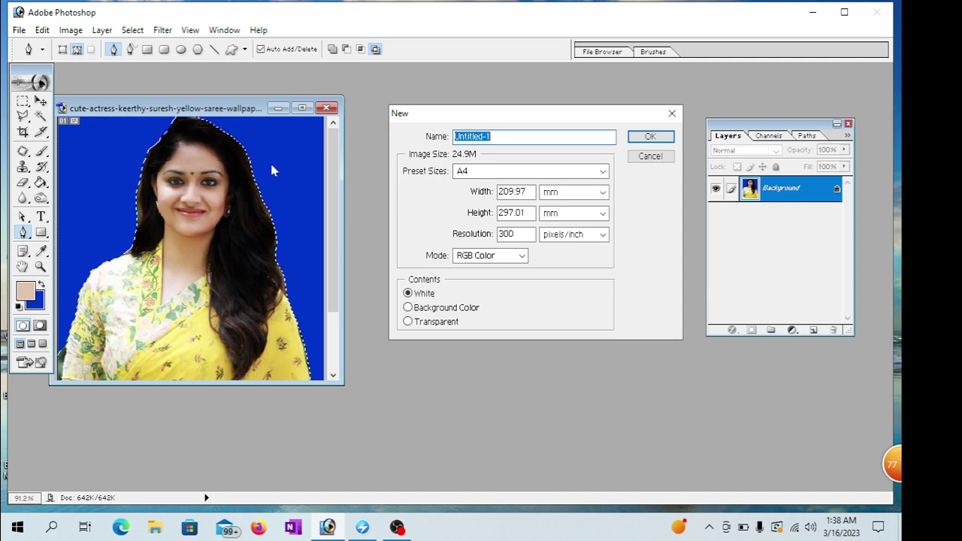
{"action": "left_click", "coordinate": [500, 174]}
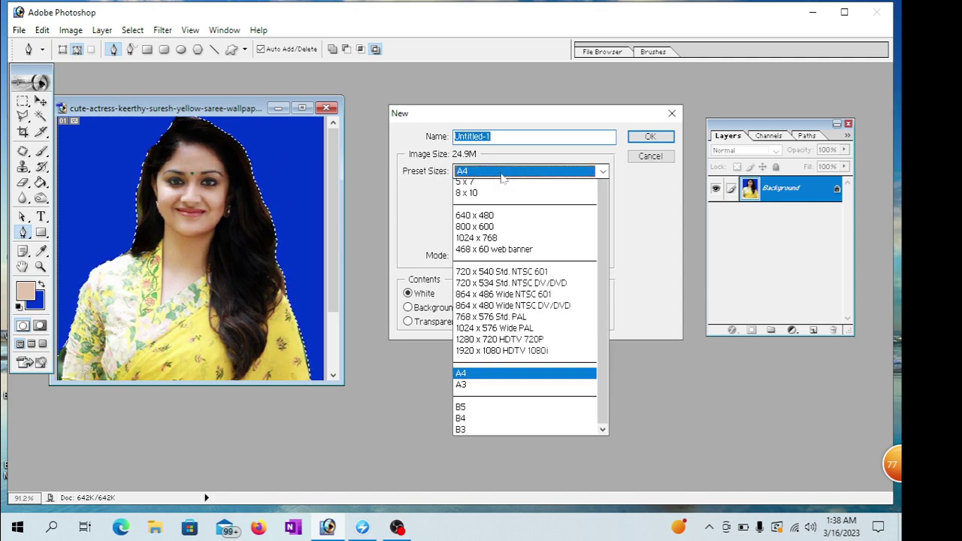
{"action": "left_click", "coordinate": [477, 456]}
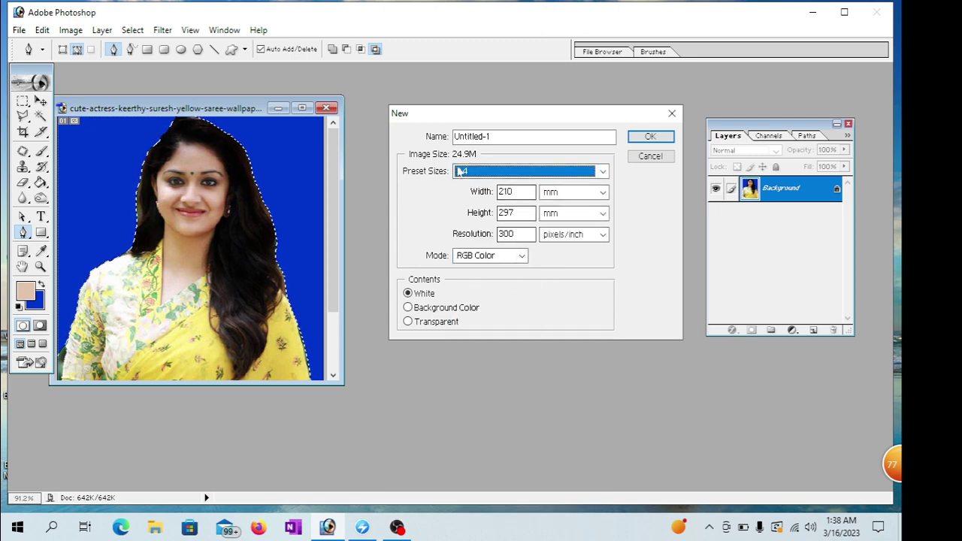
{"action": "left_click", "coordinate": [650, 137]}
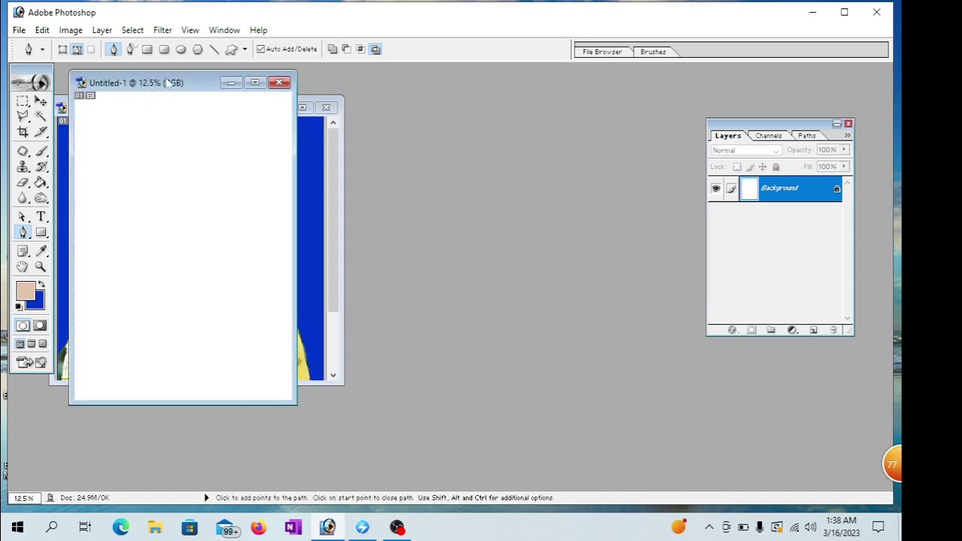
Drag a copy of the blue-background photo onto the A4 page with the Move tool.
{"action": "left_click_drag", "start_coordinate": [167, 83], "coordinate": [459, 100]}
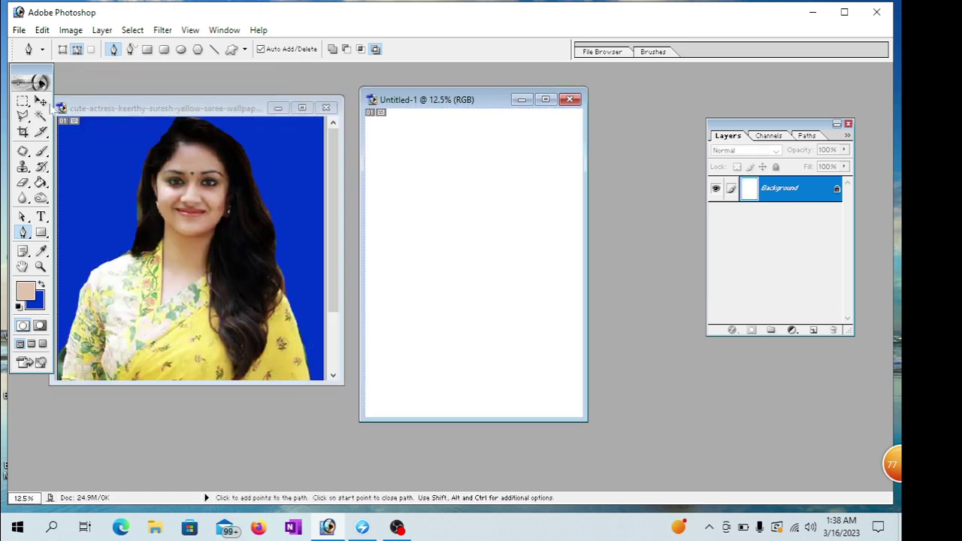
{"action": "left_click", "coordinate": [40, 100]}
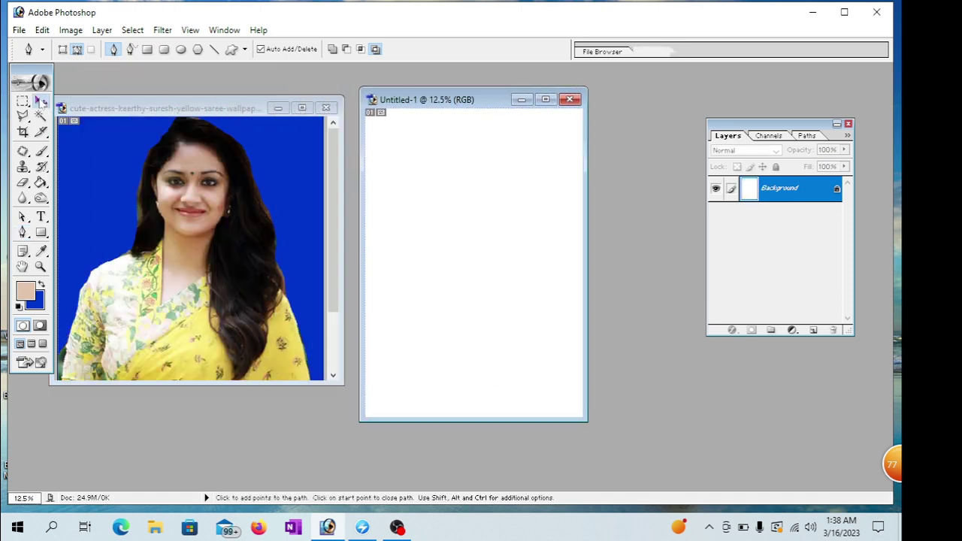
{"action": "left_click", "coordinate": [201, 230]}
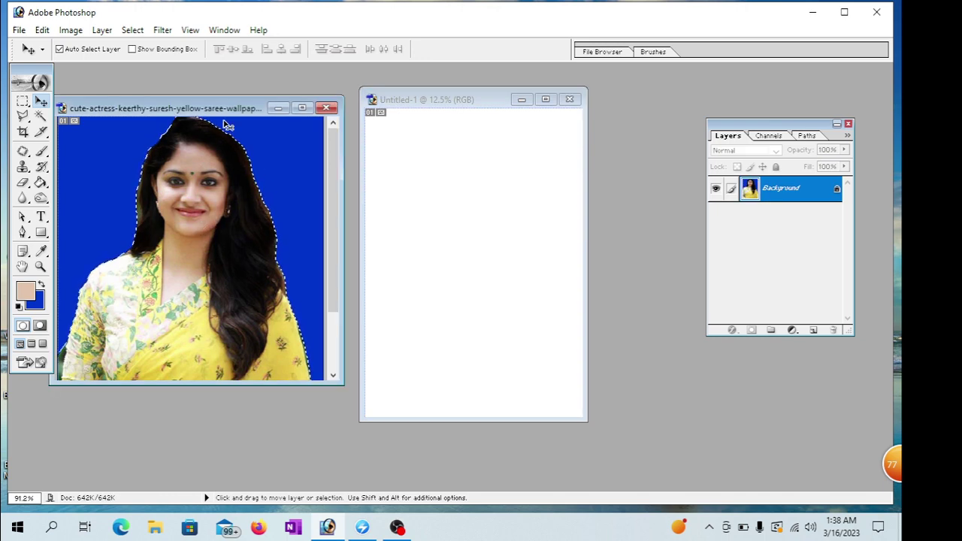
{"action": "left_click_drag", "start_coordinate": [275, 180], "coordinate": [277, 183]}
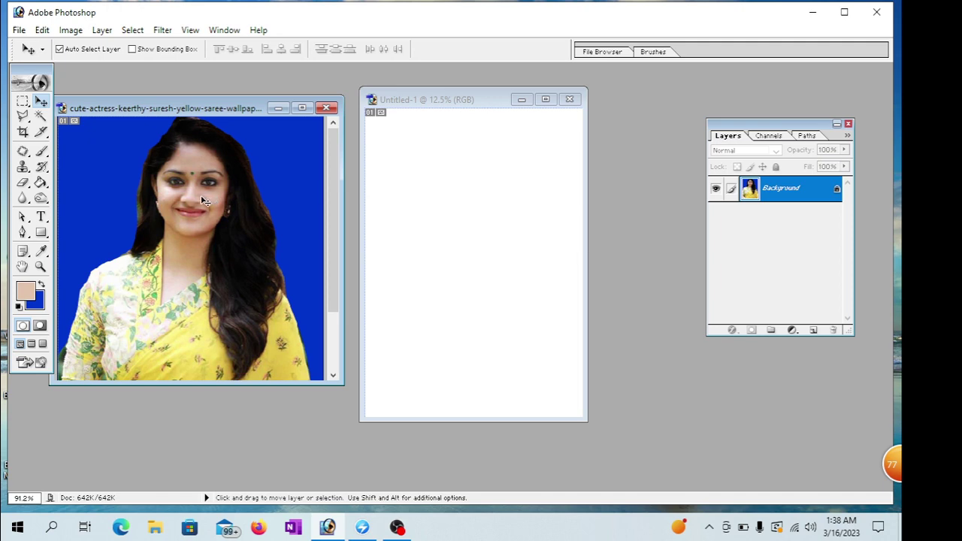
{"action": "mouse_move", "coordinate": [234, 199]}
{"action": "left_mouse_down"}
{"action": "mouse_move", "coordinate": [420, 206]}
{"action": "mouse_move", "coordinate": [418, 184]}
{"action": "left_mouse_up"}
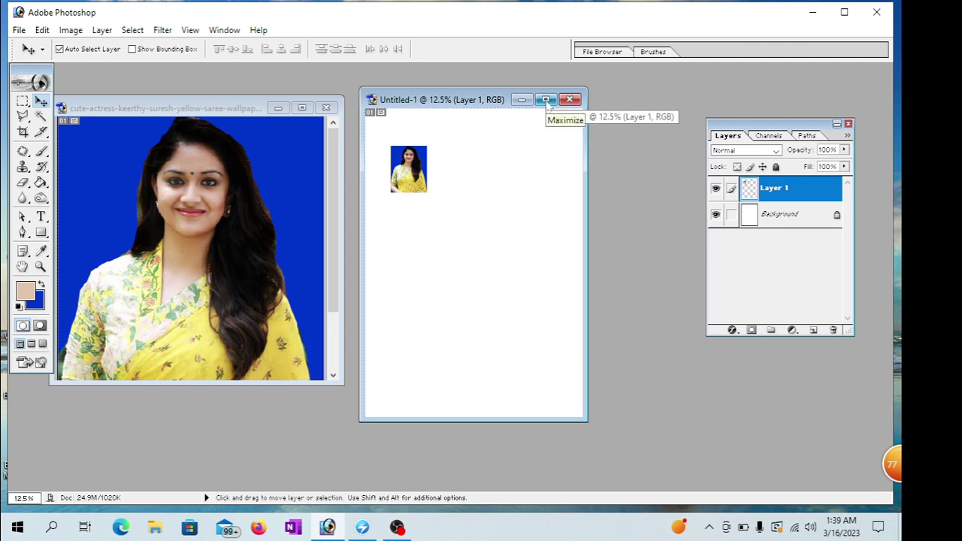
{"action": "left_click", "coordinate": [546, 100]}
{"action": "key", "text": "ctrl+0"}
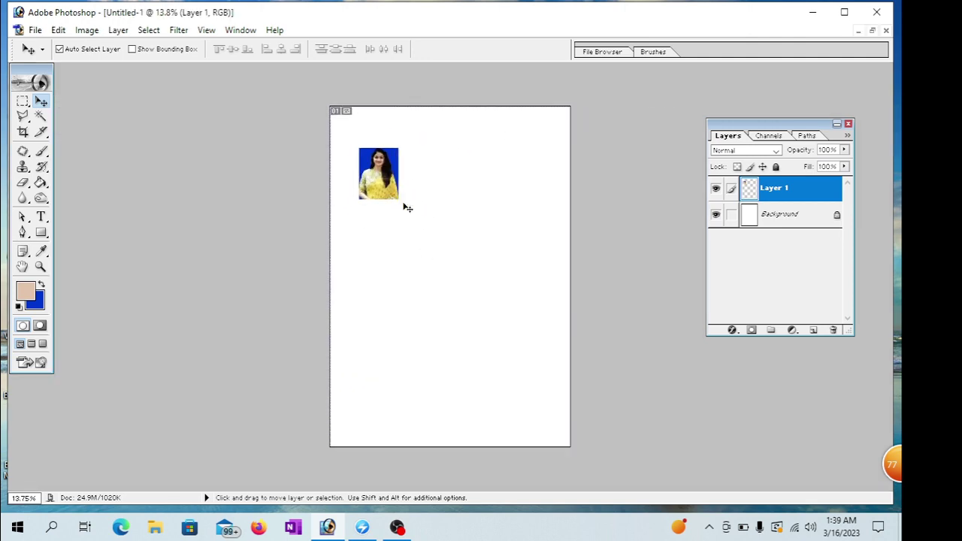
{"action": "key", "text": "ctrl+plus"}
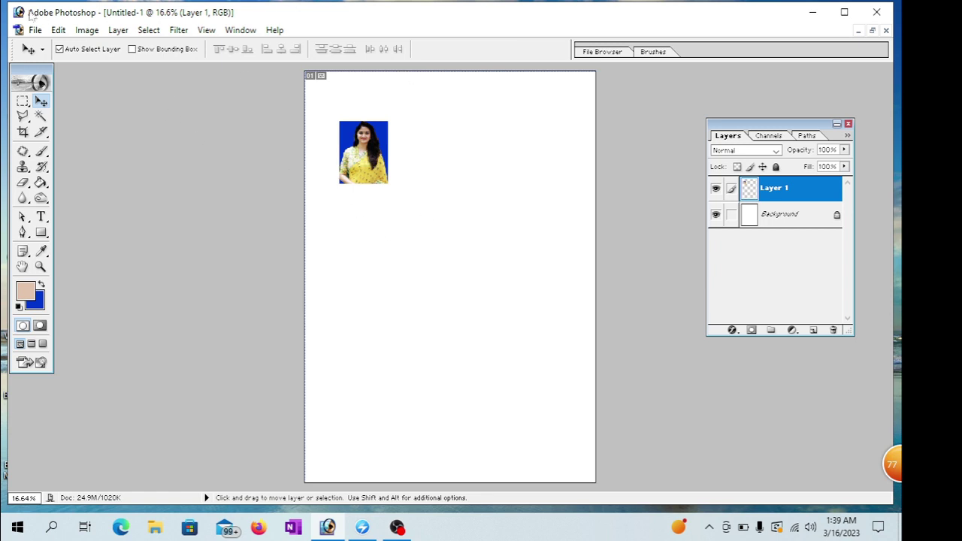
Apply a 3 px black, centre-located Edit > Stroke around the photo.
{"action": "left_click", "coordinate": [58, 30]}
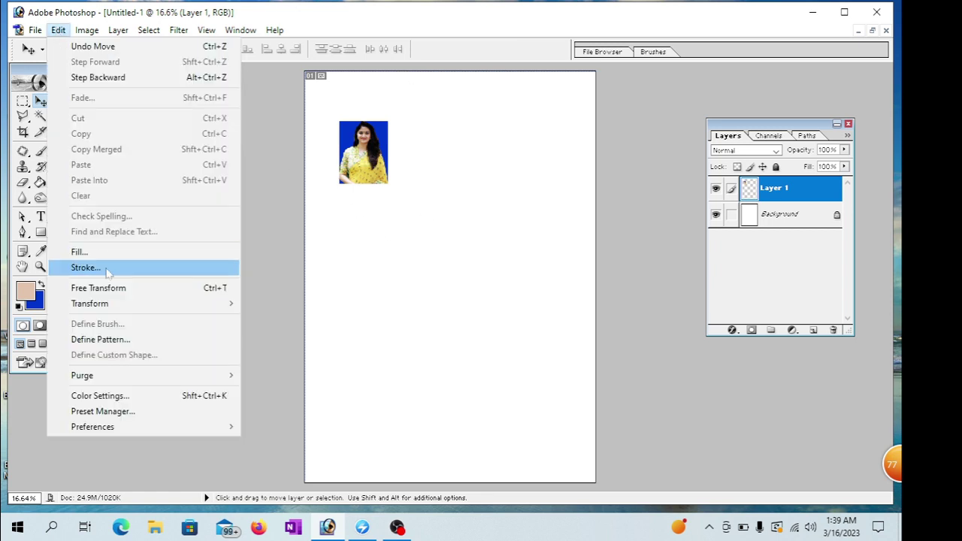
{"action": "left_click", "coordinate": [107, 272]}
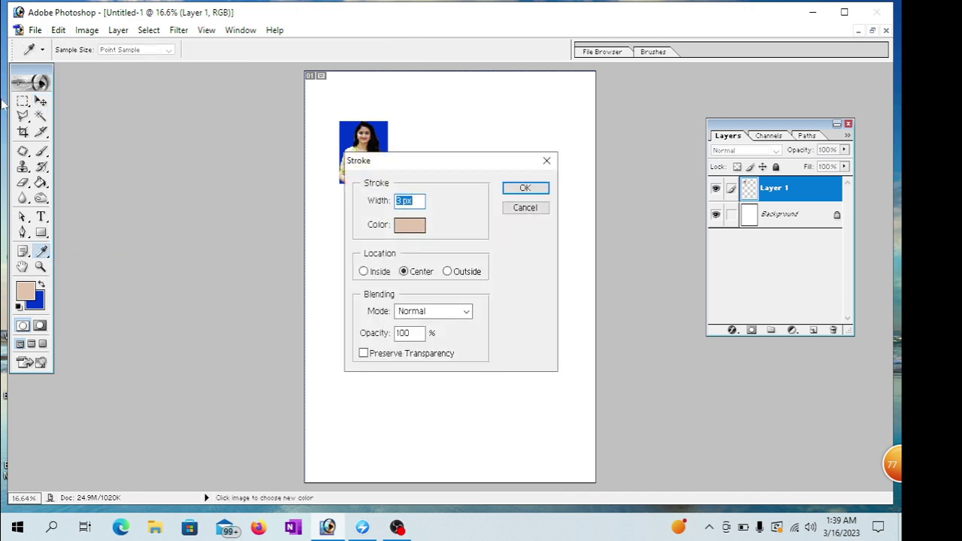
{"action": "left_click", "coordinate": [411, 227]}
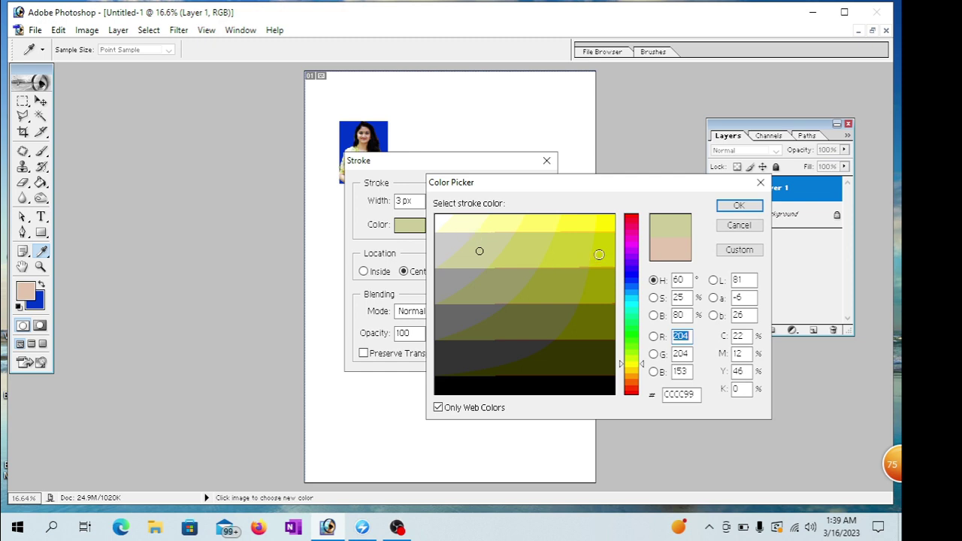
{"action": "left_click", "coordinate": [630, 224]}
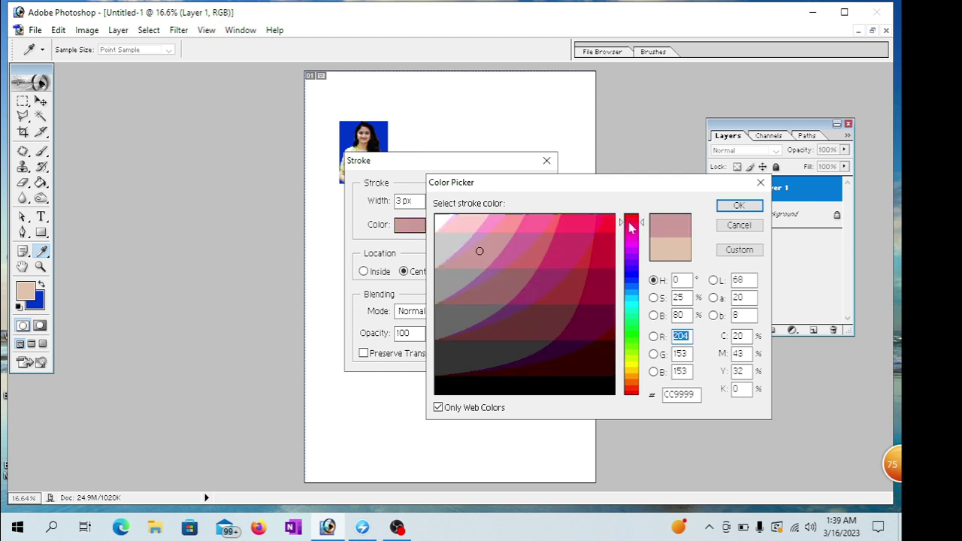
{"action": "left_click", "coordinate": [741, 209]}
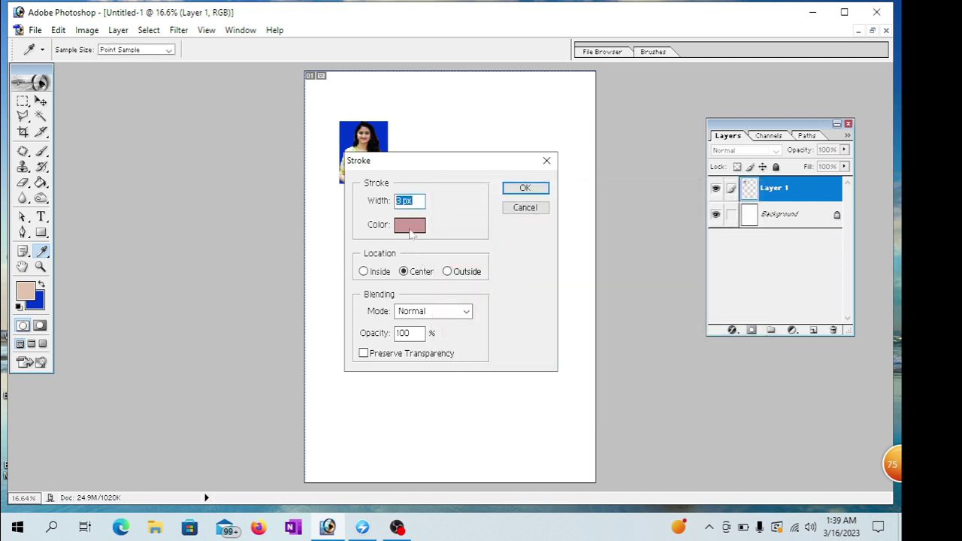
{"action": "left_click", "coordinate": [411, 275]}
{"action": "left_click", "coordinate": [410, 228]}
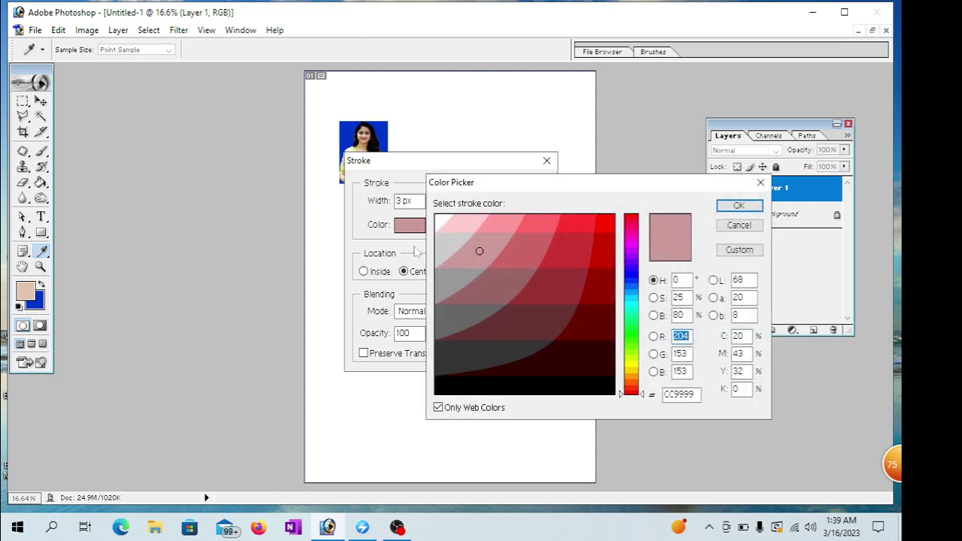
{"action": "left_click", "coordinate": [483, 387]}
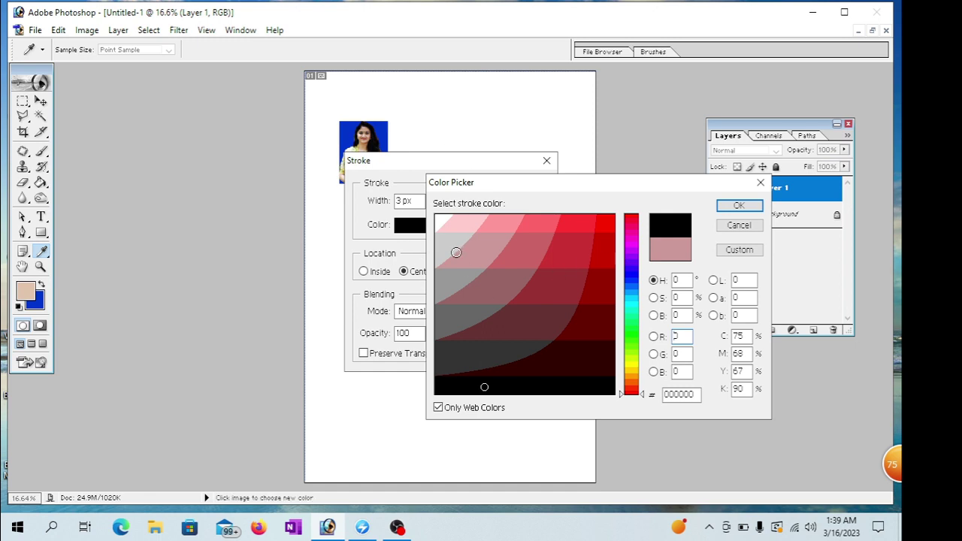
{"action": "left_click", "coordinate": [739, 205]}
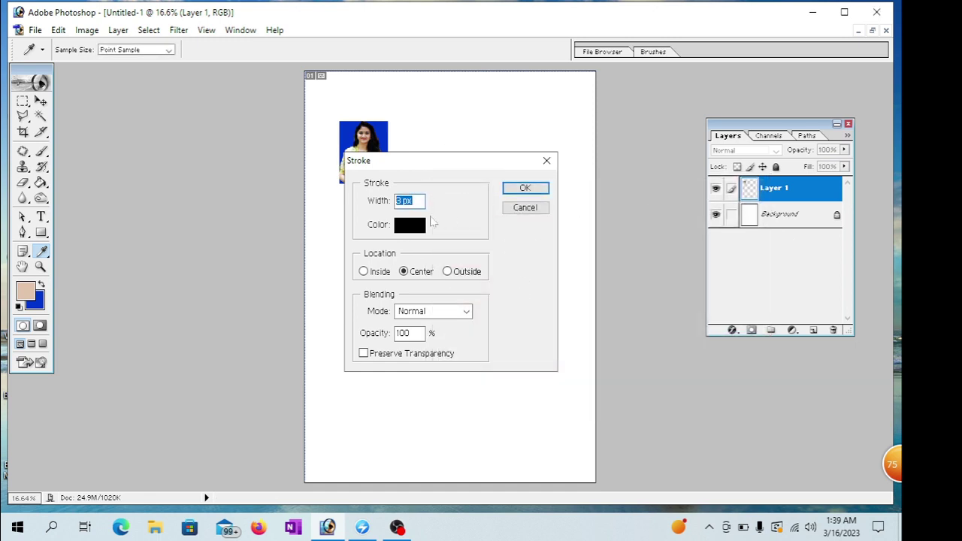
{"action": "left_click", "coordinate": [404, 200]}
{"action": "left_click", "coordinate": [525, 188]}
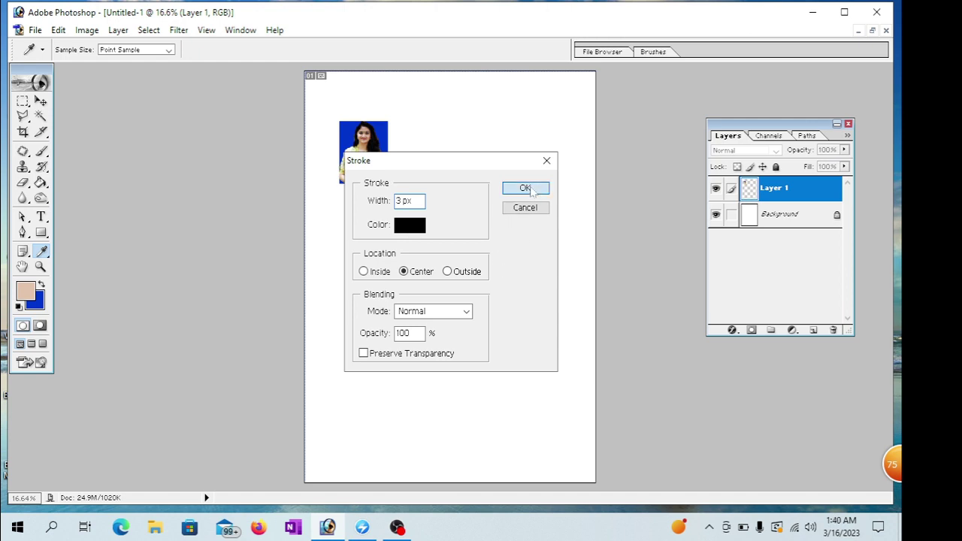
Move the bordered photo lower and to the right on the zoomed page.
{"action": "key", "text": "v"}
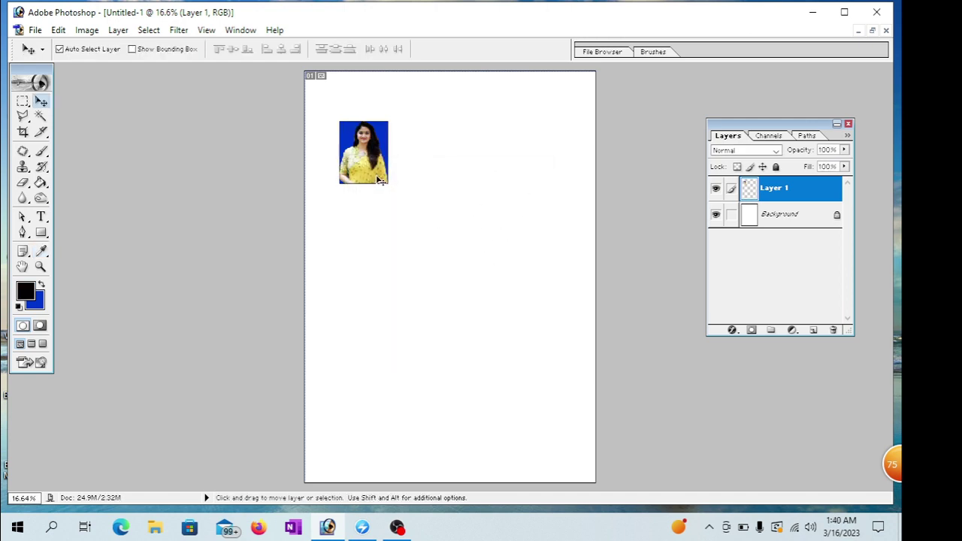
{"action": "key", "text": "ctrl+0"}
{"action": "key", "text": "ctrl+plus"}
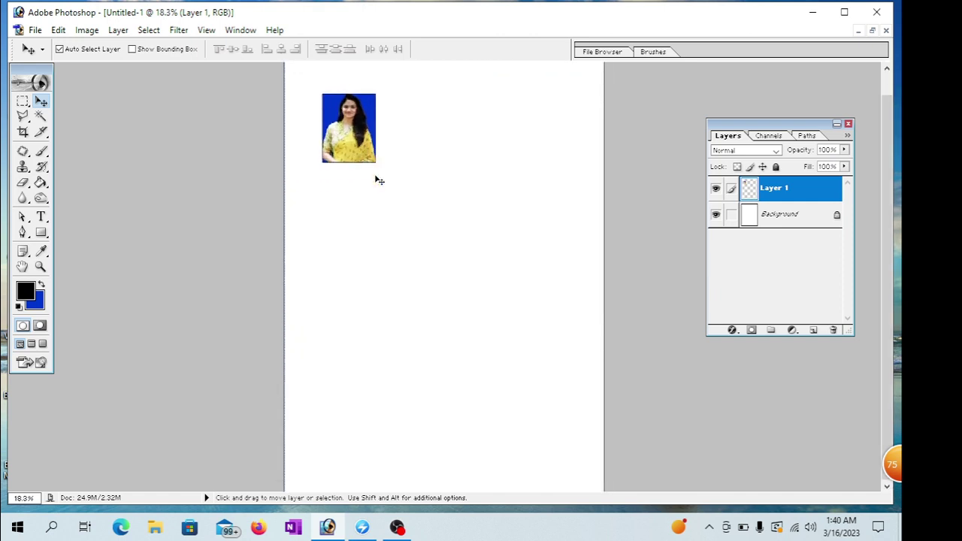
{"action": "left_click_drag", "start_coordinate": [359, 139], "coordinate": [377, 209]}
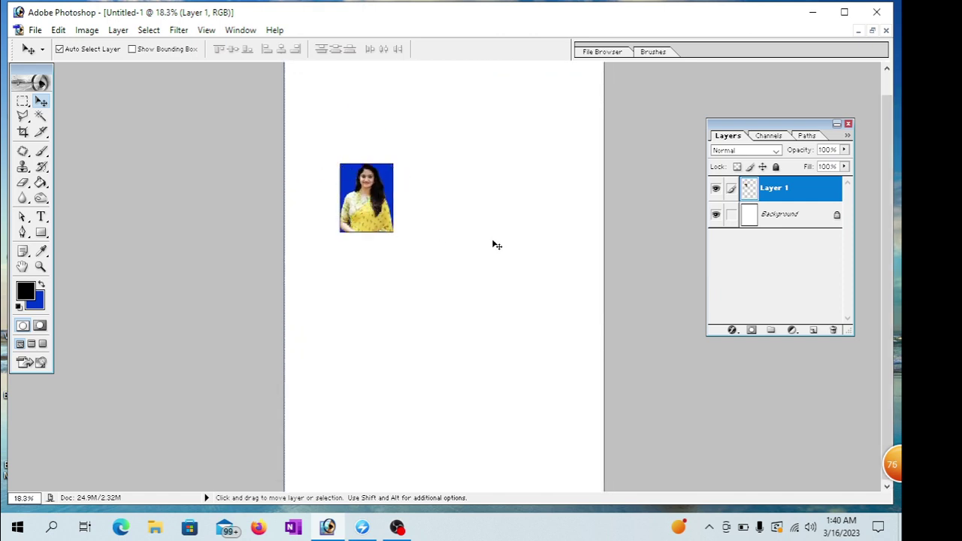
{"action": "key", "text": "shift+Down"}
{"action": "key", "text": "shift+Down"}
{"action": "key", "text": "shift+Down"}
{"action": "key", "text": "ctrl+z"}
{"action": "scroll", "coordinate": [494, 243], "scroll_direction": "up", "scroll_amount": 1}
{"action": "scroll", "coordinate": [494, 243], "scroll_direction": "down", "scroll_amount": 3}
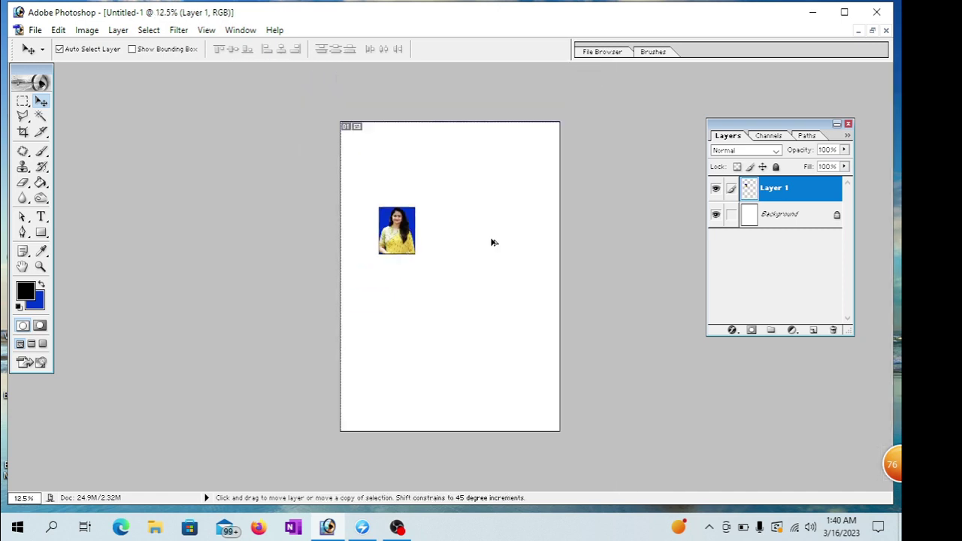
{"action": "scroll", "coordinate": [493, 241], "scroll_direction": "down", "scroll_amount": 1}
{"action": "scroll", "coordinate": [493, 242], "scroll_direction": "up", "scroll_amount": 1}
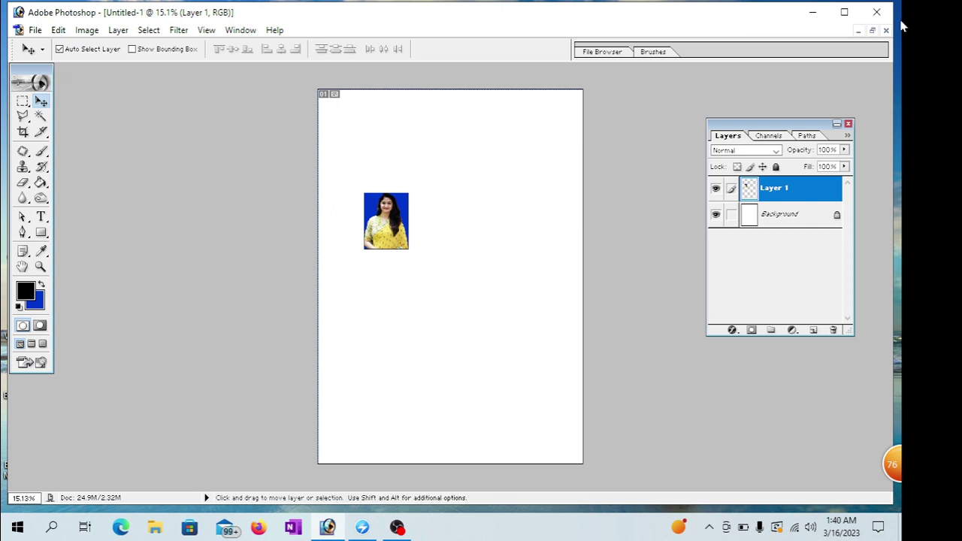
Show the page window beside the original photo and move the photo to the top-left corner.
{"action": "left_click", "coordinate": [871, 30]}
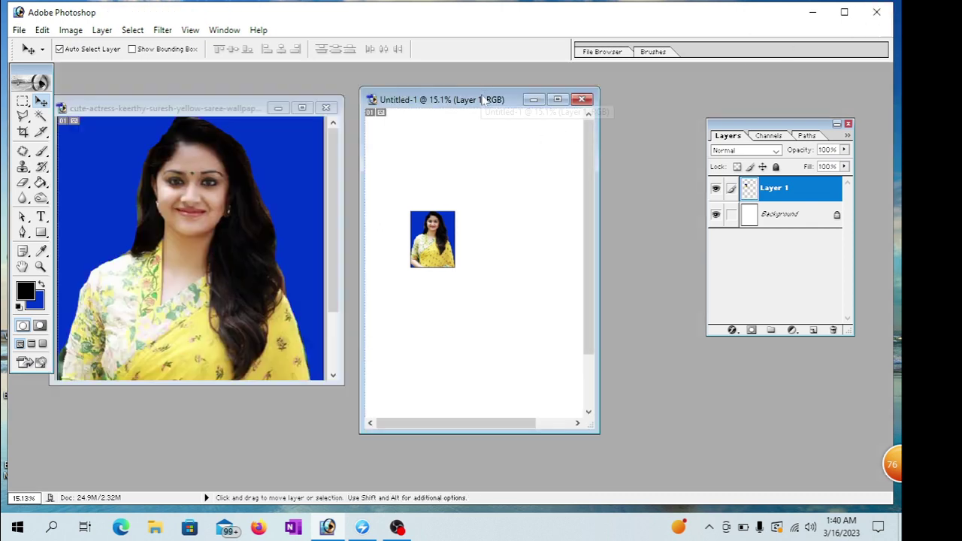
{"action": "left_click_drag", "start_coordinate": [485, 100], "coordinate": [510, 124]}
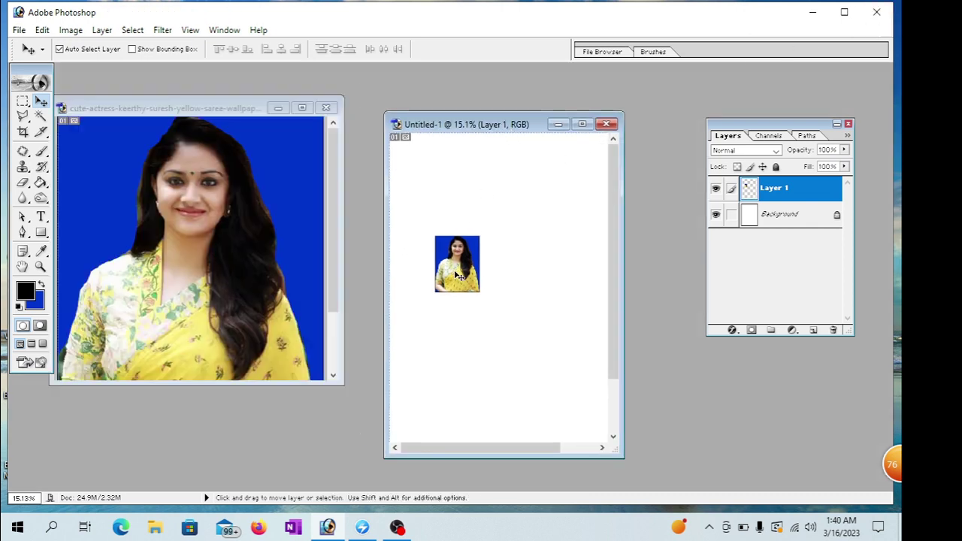
{"action": "left_click_drag", "start_coordinate": [454, 271], "coordinate": [414, 182]}
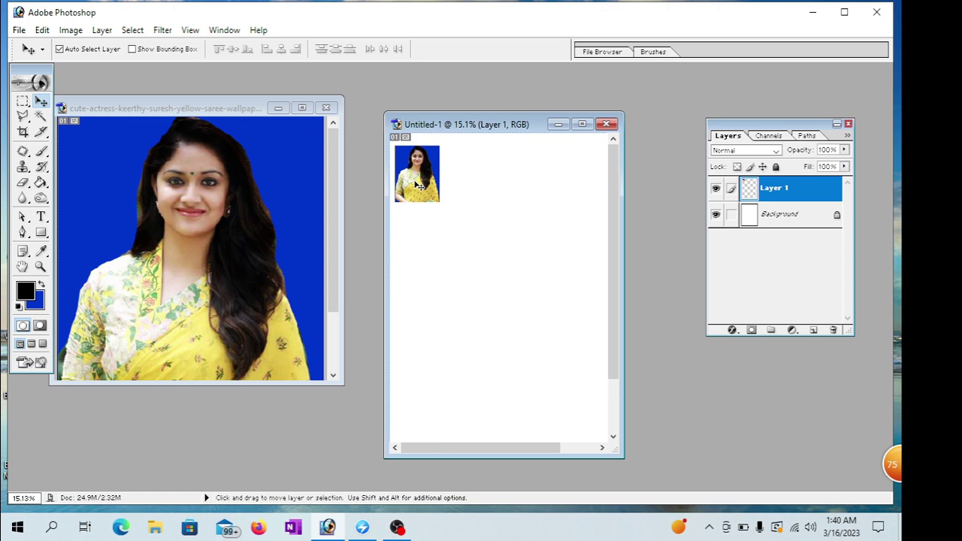
Fine-tune the first photo's position and drag out copies to form a row of five.
{"action": "left_click_drag", "start_coordinate": [418, 184], "coordinate": [419, 178]}
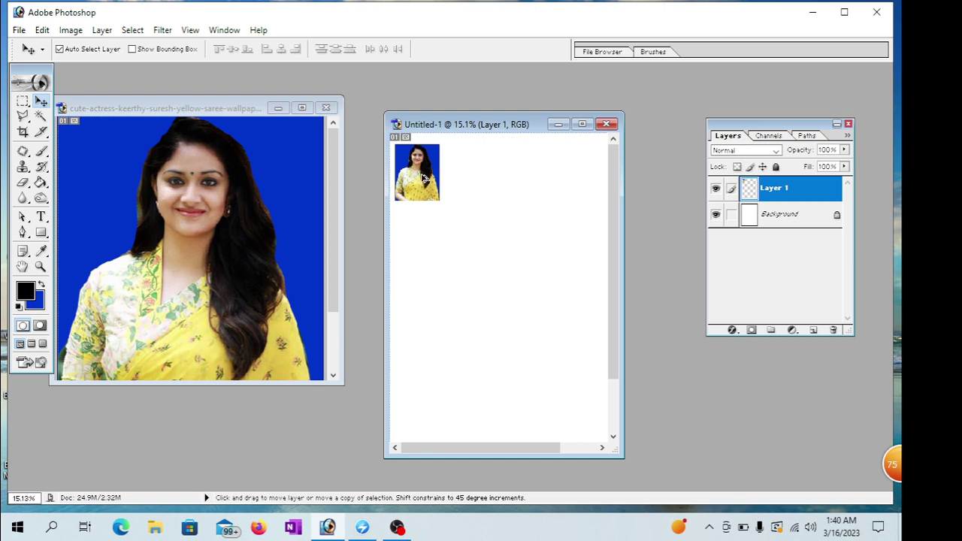
{"action": "left_click_drag", "start_coordinate": [422, 178], "coordinate": [560, 180]}
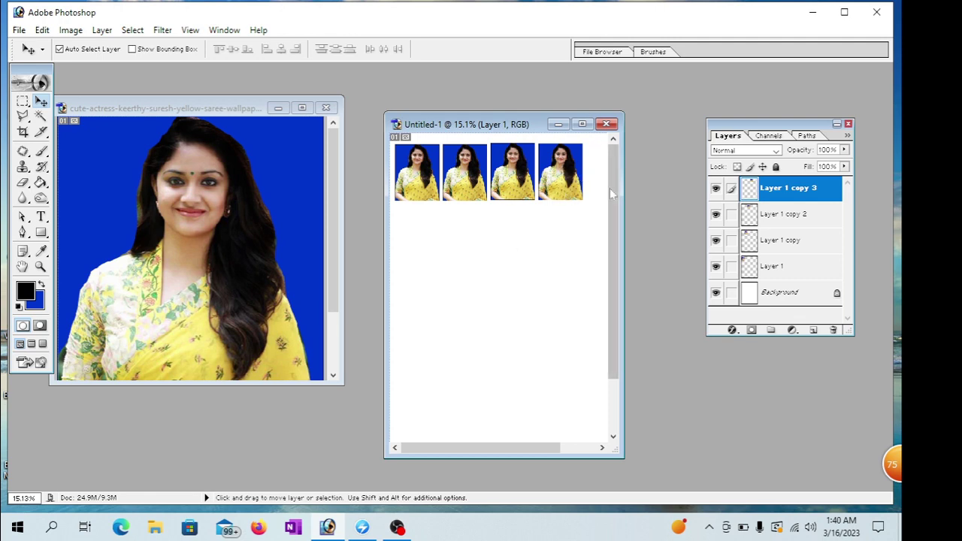
{"action": "left_click_drag", "start_coordinate": [623, 192], "coordinate": [704, 186]}
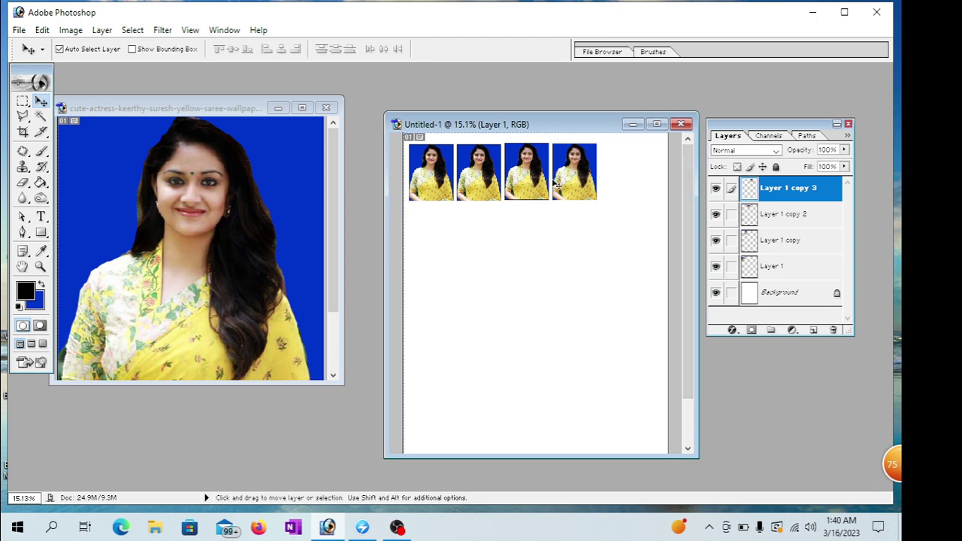
{"action": "left_click_drag", "start_coordinate": [576, 178], "coordinate": [623, 179], "text": "alt"}
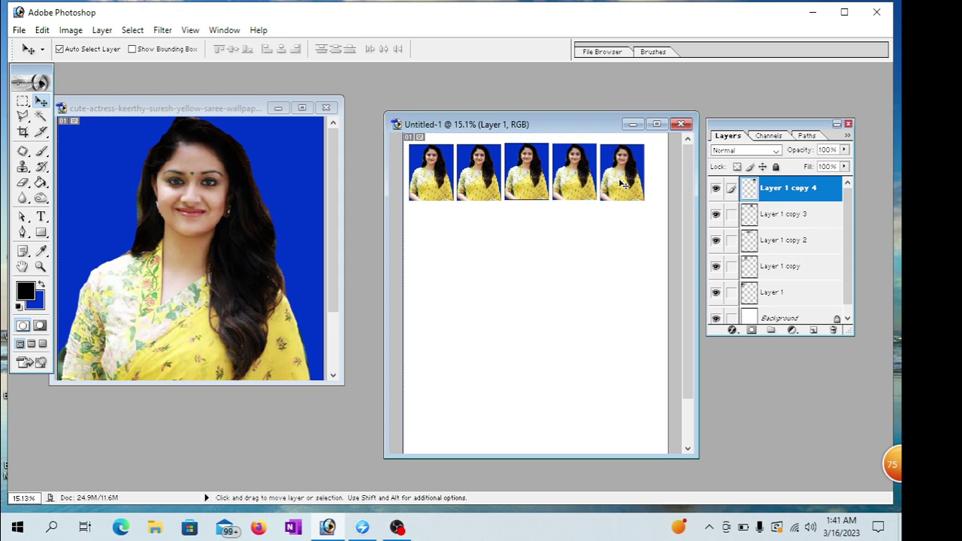
{"action": "mouse_move", "coordinate": [622, 184]}
{"action": "left_mouse_down"}
{"action": "mouse_move", "coordinate": [579, 185]}
{"action": "mouse_move", "coordinate": [636, 175]}
{"action": "mouse_move", "coordinate": [589, 176]}
{"action": "left_mouse_up"}
Nudge the fourth, third, second and first photos right to even out the gaps.
{"action": "left_click", "coordinate": [575, 185]}
{"action": "left_click_drag", "start_coordinate": [522, 175], "coordinate": [527, 175]}
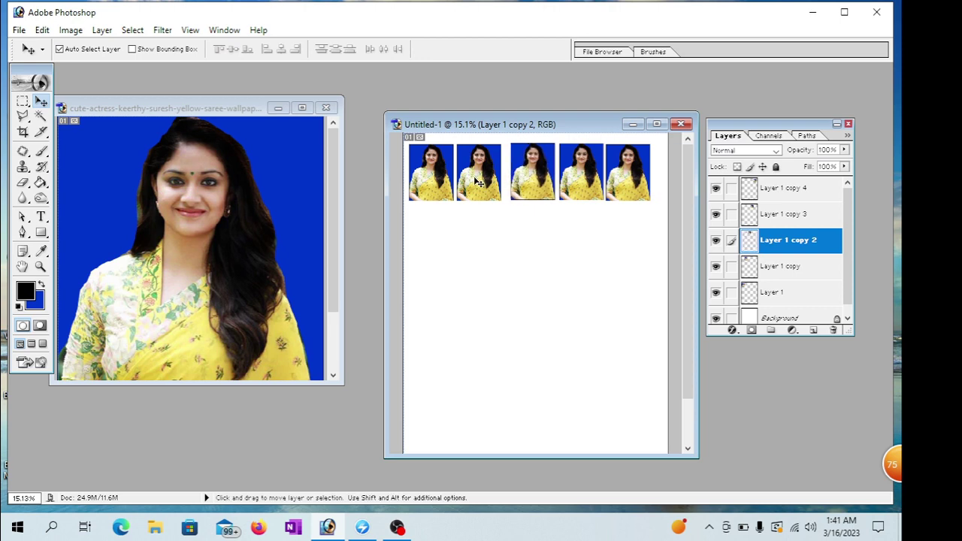
{"action": "key", "text": "Right"}
{"action": "key", "text": "Right"}
{"action": "left_click_drag", "start_coordinate": [478, 181], "coordinate": [481, 181]}
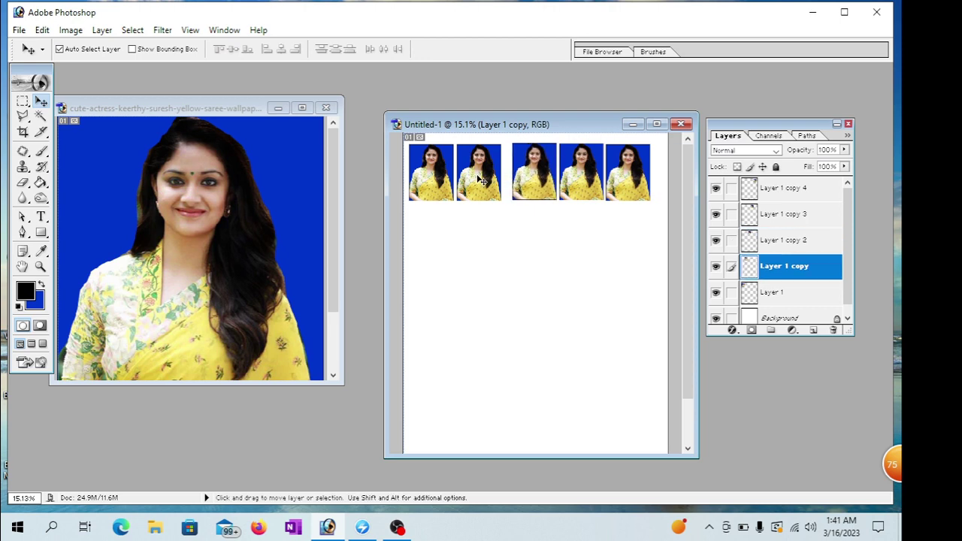
{"action": "key", "text": "shift+Right"}
{"action": "key", "text": "shift+Right"}
{"action": "key", "text": "shift+Right"}
{"action": "key", "text": "shift+Right"}
{"action": "key", "text": "shift+Right"}
{"action": "key", "text": "shift+Right"}
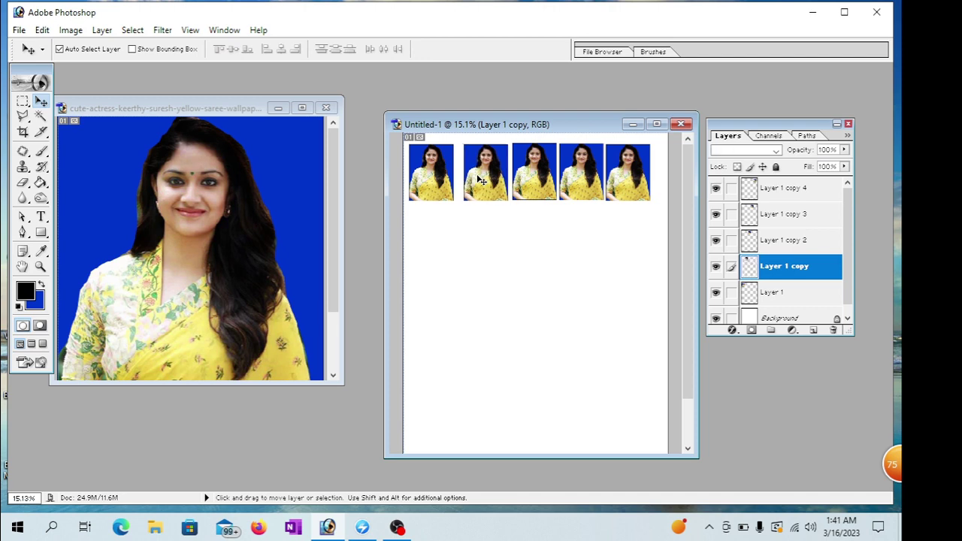
{"action": "key", "text": "shift+Right"}
{"action": "key", "text": "shift+Right"}
{"action": "left_click", "coordinate": [435, 182]}
{"action": "key", "text": "shift+Right"}
{"action": "key", "text": "shift+Right"}
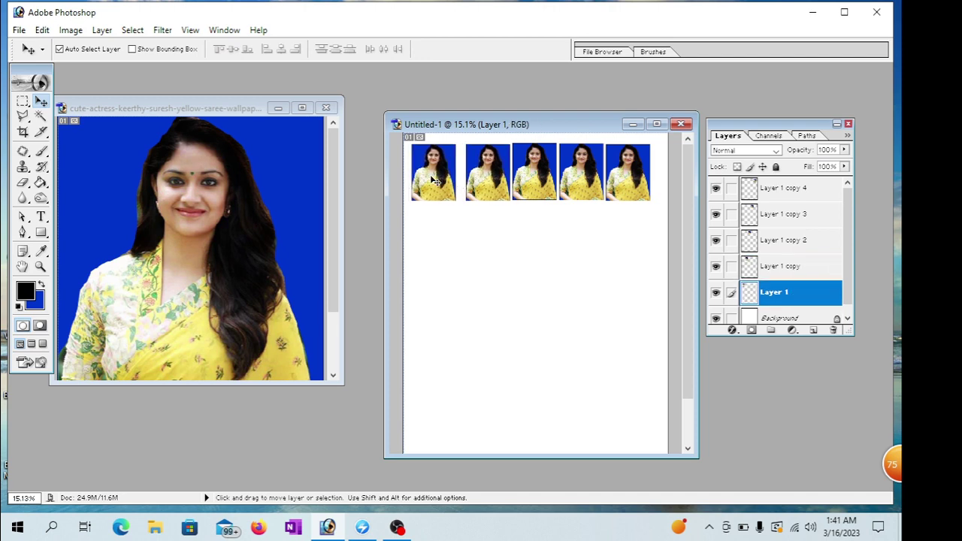
{"action": "key", "text": "shift+Right"}
{"action": "key", "text": "shift+Right"}
{"action": "key", "text": "shift+Right"}
{"action": "key", "text": "shift+Right"}
{"action": "key", "text": "shift+Right"}
{"action": "key", "text": "shift+Right"}
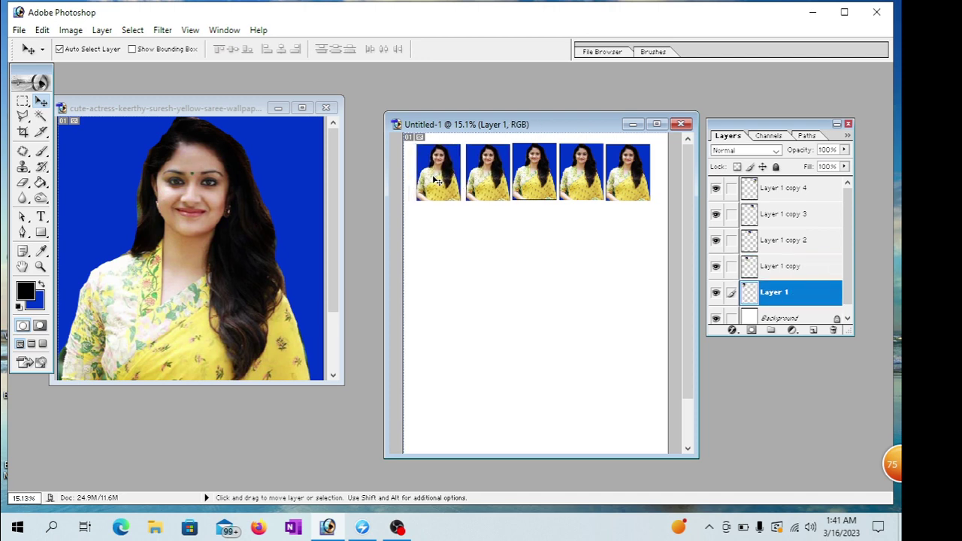
{"action": "key", "text": "shift+Right"}
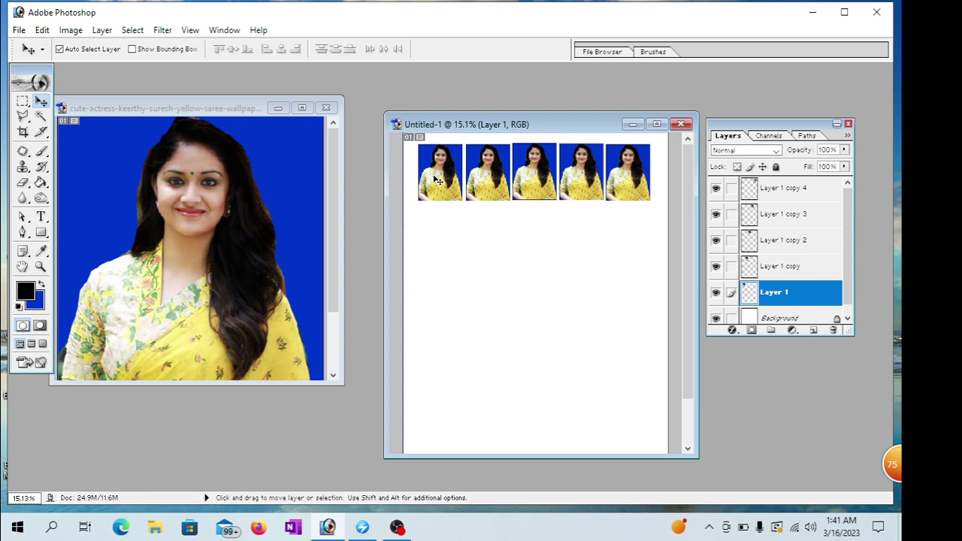
{"action": "key", "text": "shift+Right"}
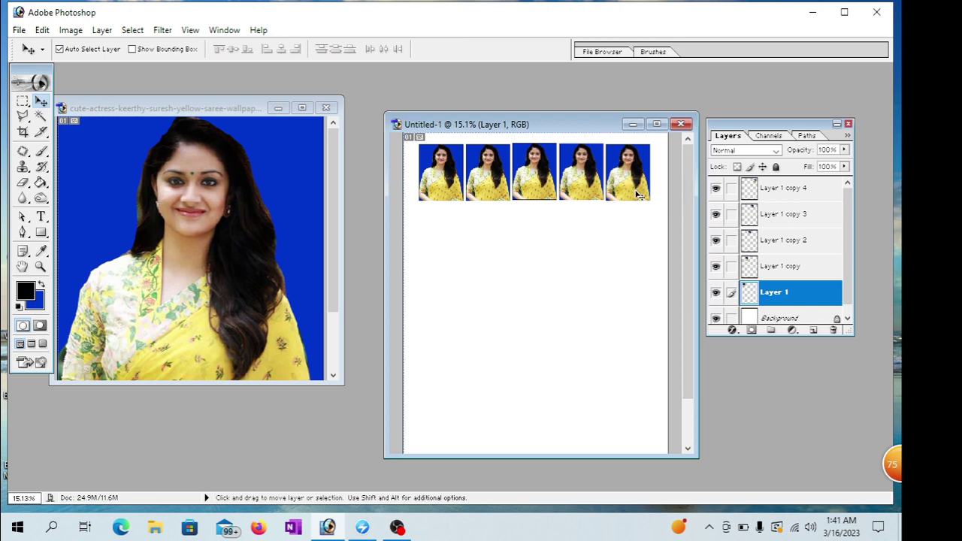
Unlink the copy layers and merge Layer 1 down into the Background.
{"action": "key", "text": "shift"}
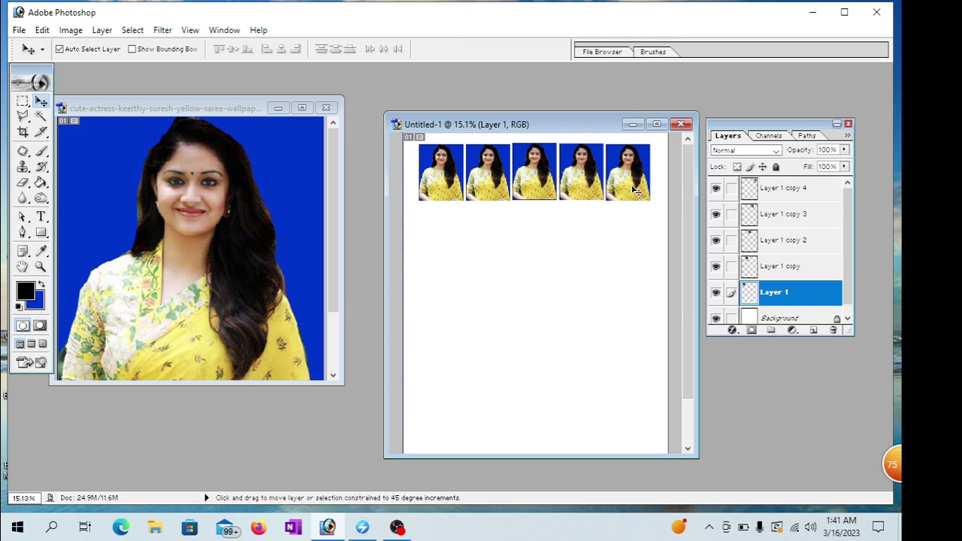
{"action": "left_click", "coordinate": [637, 185], "text": "shift"}
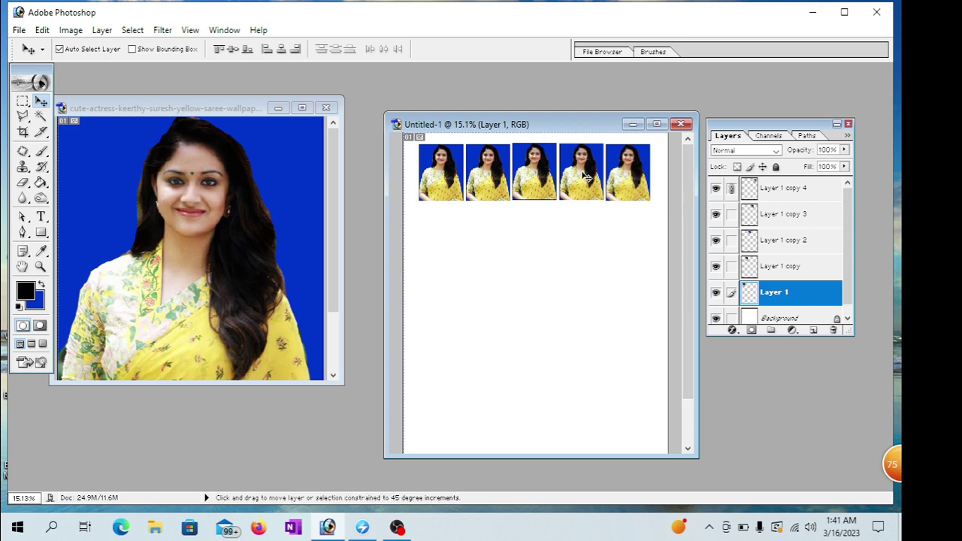
{"action": "left_click", "coordinate": [583, 178], "text": "shift"}
{"action": "left_click", "coordinate": [524, 179], "text": "shift"}
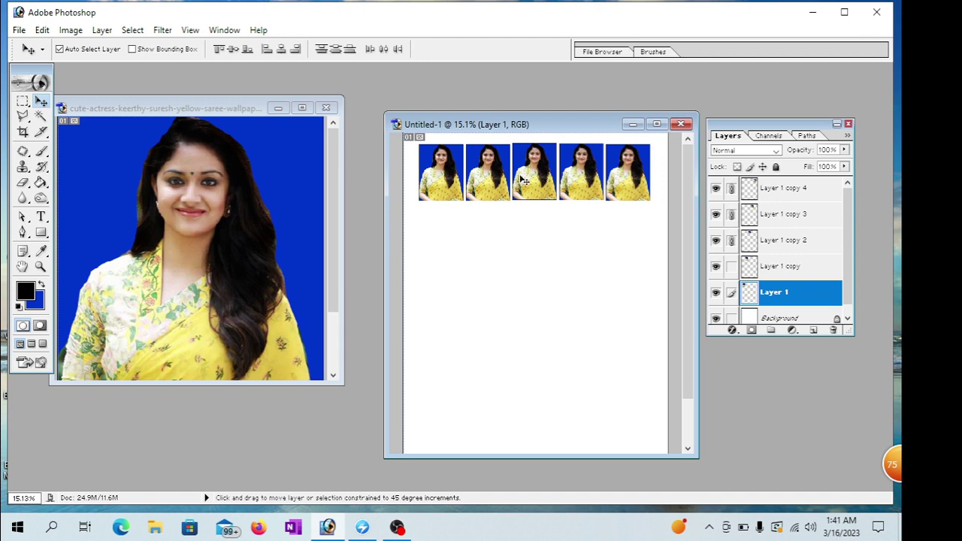
{"action": "left_click", "coordinate": [454, 177]}
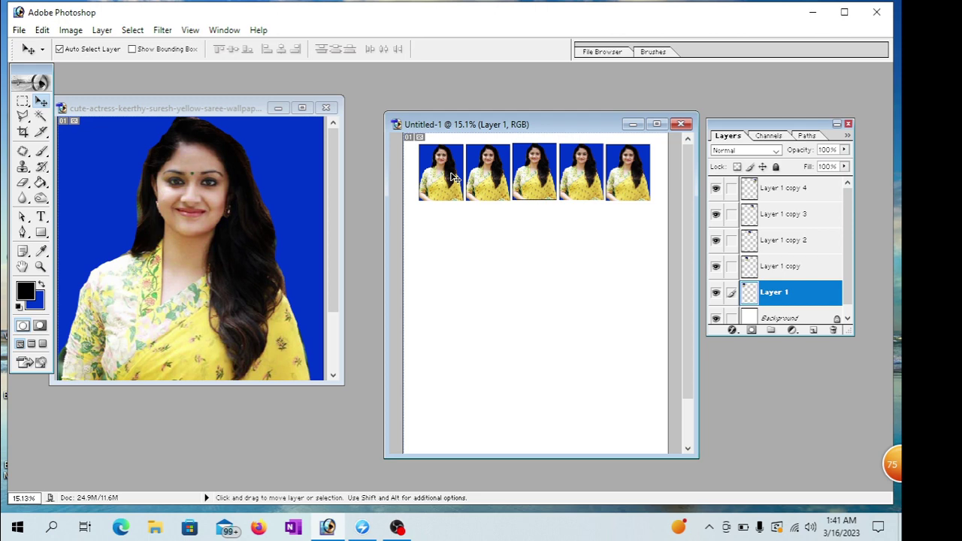
{"action": "key", "text": "ctrl+e"}
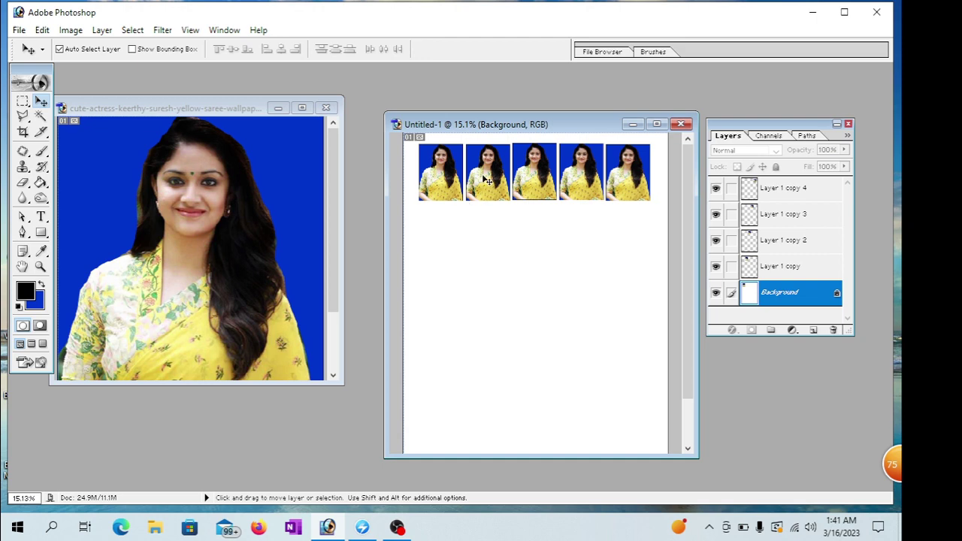
Select Layer 1 copy 4 and link the other photo copies and Background to it.
{"action": "key", "text": "alt"}
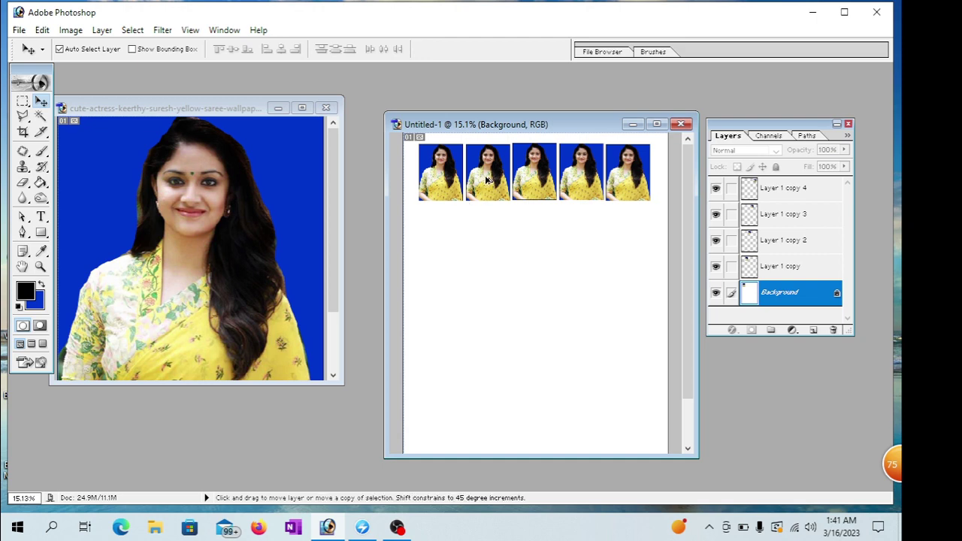
{"action": "left_click_drag", "start_coordinate": [486, 180], "coordinate": [483, 183]}
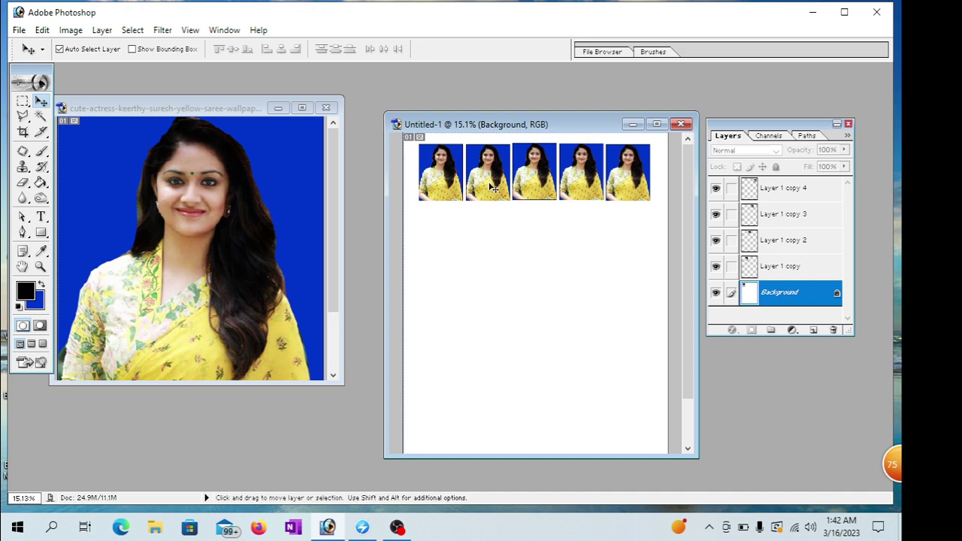
{"action": "left_click", "coordinate": [490, 188]}
{"action": "left_click", "coordinate": [631, 186]}
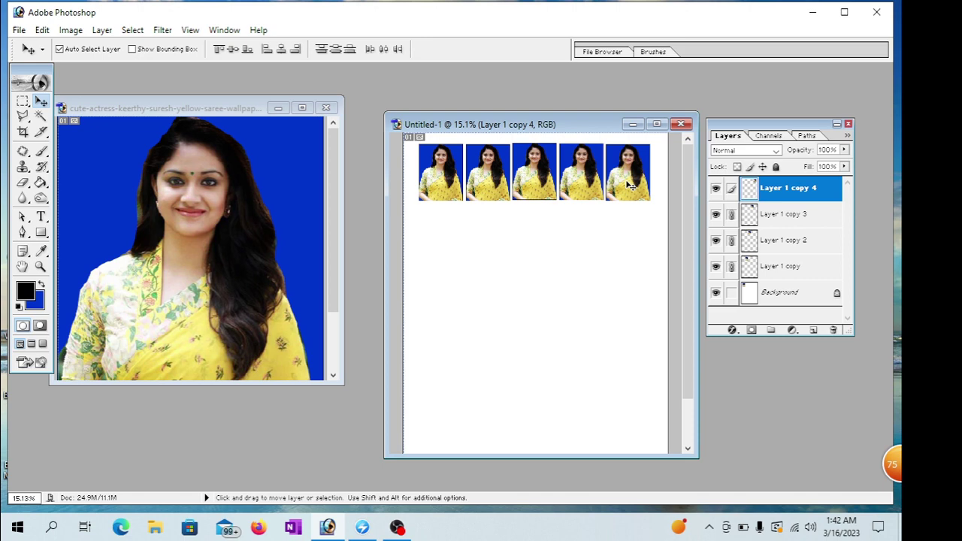
{"action": "left_click", "coordinate": [625, 185], "text": "shift"}
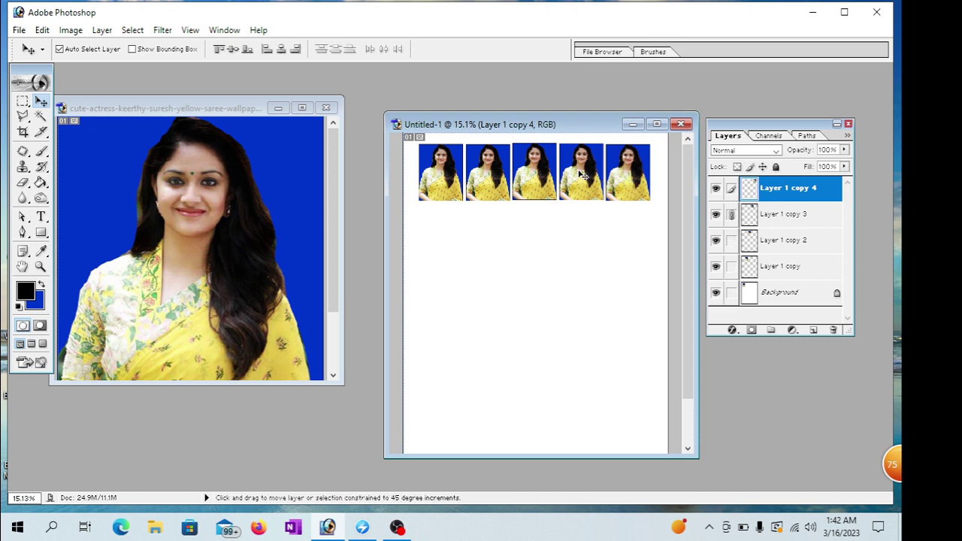
{"action": "left_click", "coordinate": [536, 177], "text": "shift"}
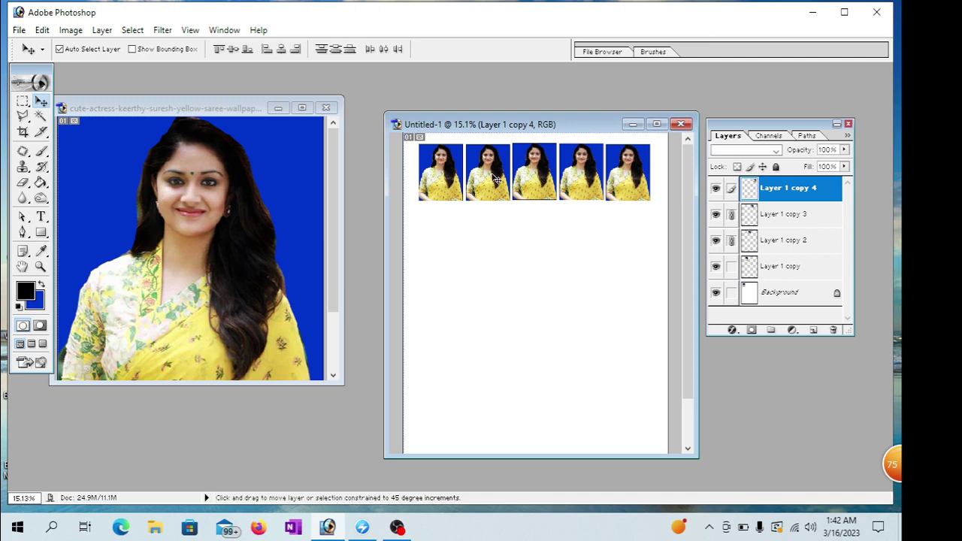
{"action": "left_click", "coordinate": [448, 177], "text": "shift"}
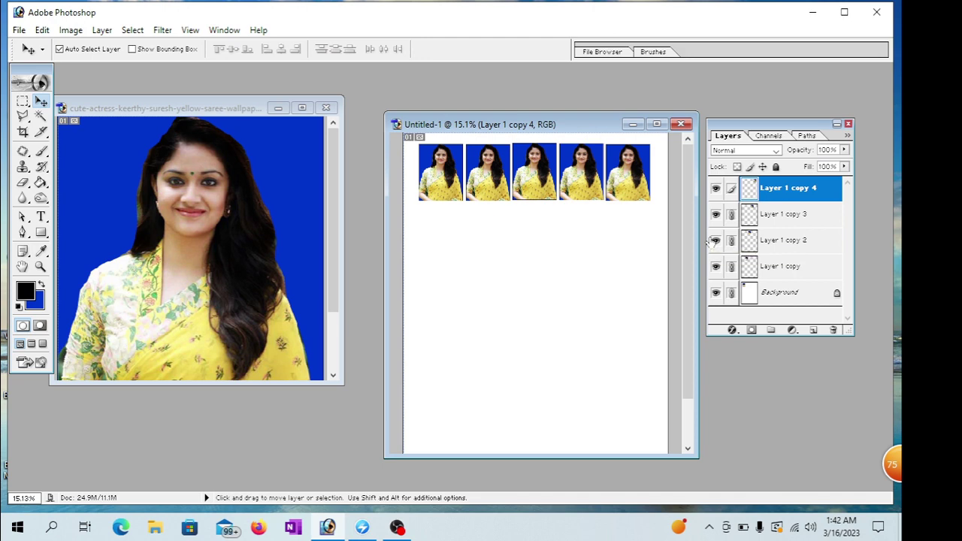
Merge the linked photos into one layer and dismiss the locked-layer warning.
{"action": "key", "text": "ctrl+shift+e"}
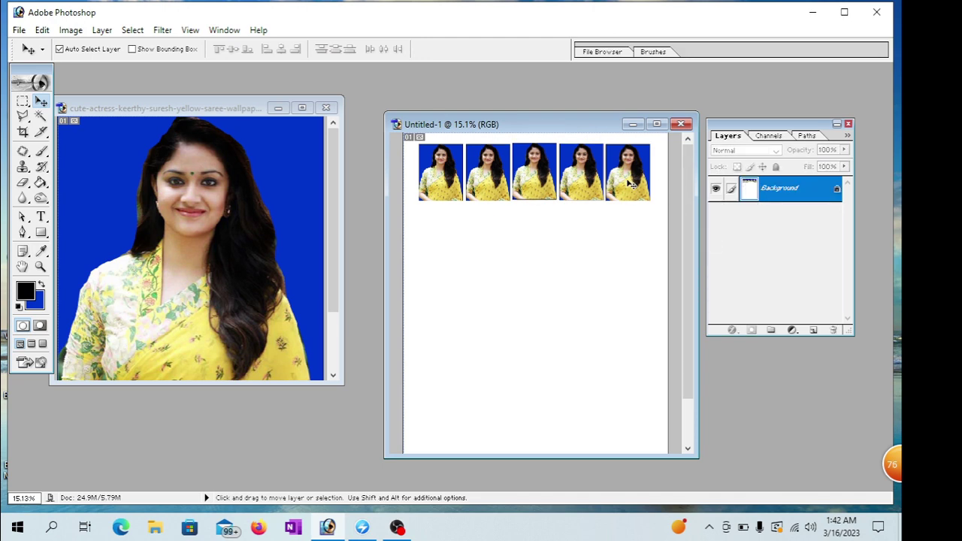
{"action": "left_click", "coordinate": [529, 188]}
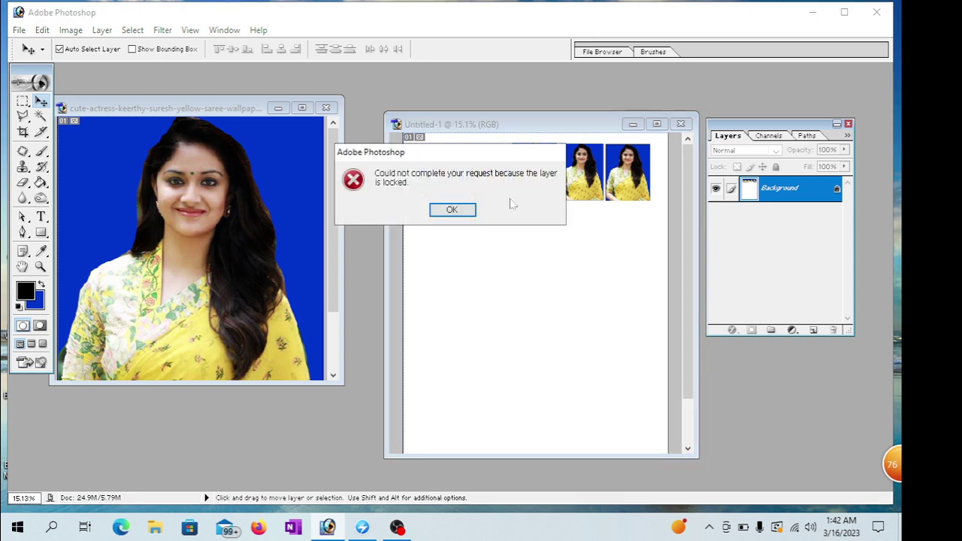
{"action": "key", "text": "Return"}
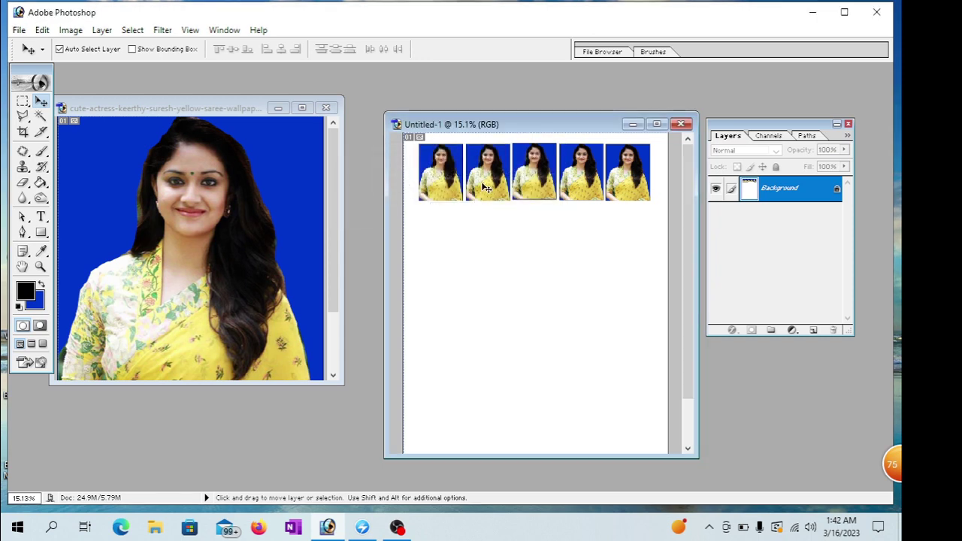
Alt-drag the photo row downward to add further rows beneath the first.
{"action": "key", "text": "alt"}
{"action": "key", "text": "alt"}
{"action": "left_click_drag", "start_coordinate": [484, 185], "coordinate": [494, 258]}
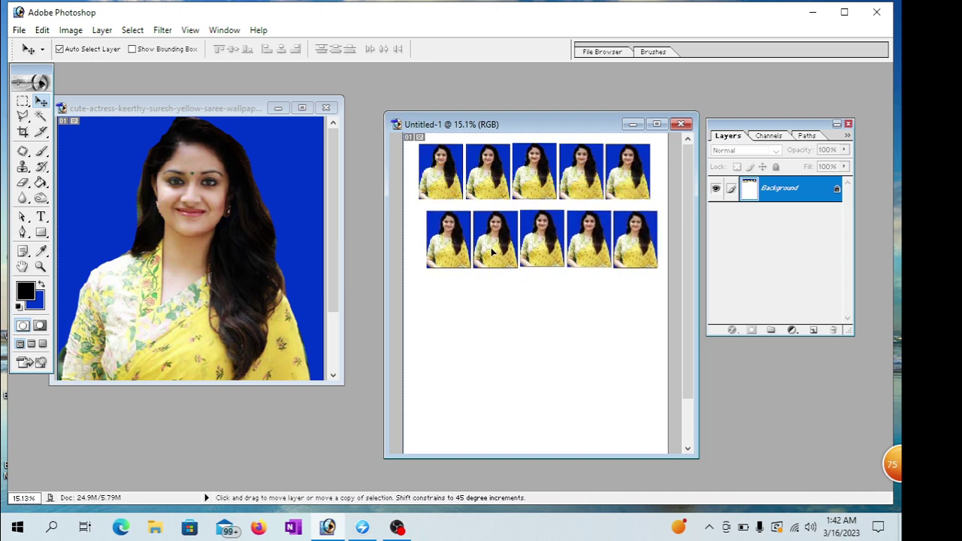
{"action": "left_click_drag", "start_coordinate": [494, 258], "coordinate": [489, 253]}
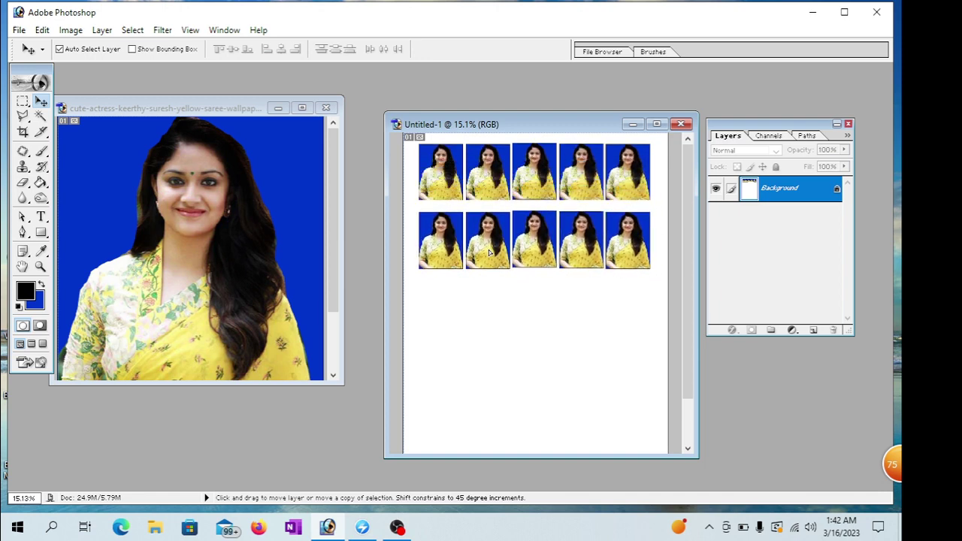
{"action": "key", "text": "ctrl+j"}
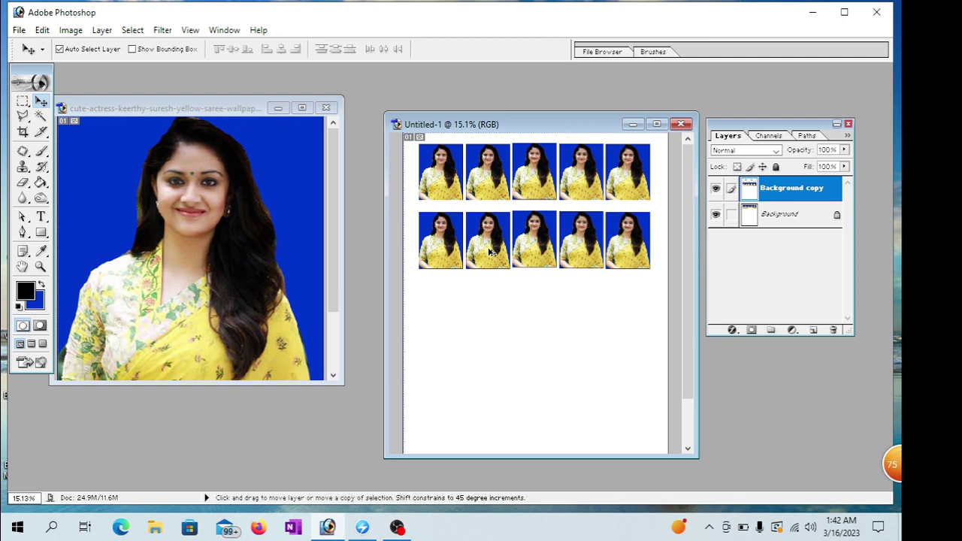
{"action": "left_click_drag", "start_coordinate": [489, 253], "coordinate": [495, 316]}
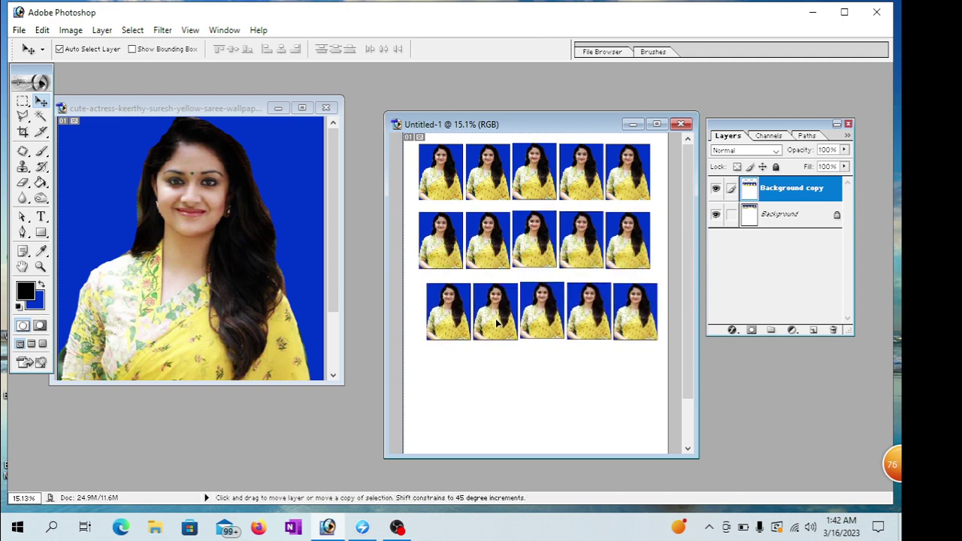
{"action": "key", "text": "ctrl+j"}
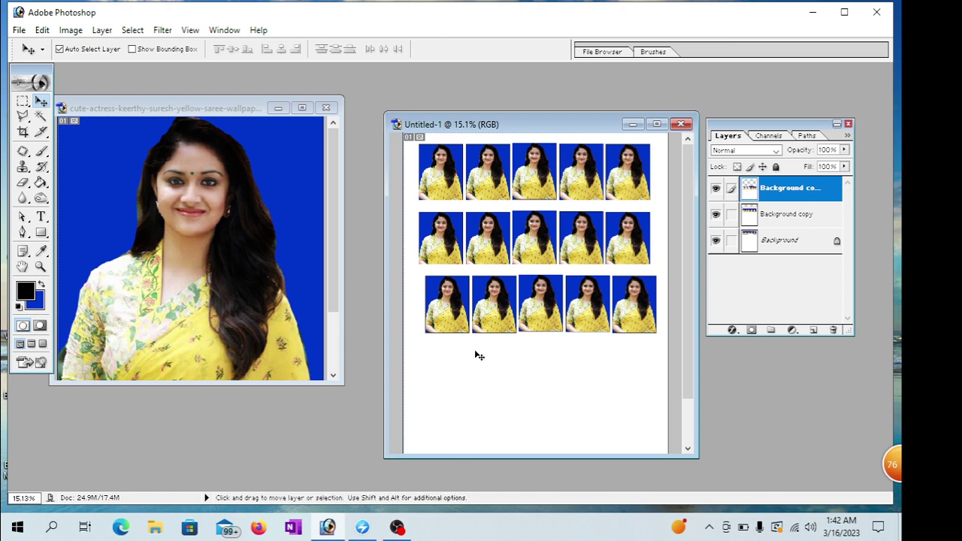
{"action": "mouse_move", "coordinate": [488, 328]}
{"action": "left_mouse_down"}
{"action": "mouse_move", "coordinate": [501, 400]}
{"action": "mouse_move", "coordinate": [489, 391]}
{"action": "mouse_move", "coordinate": [505, 438]}
{"action": "left_mouse_up"}
Enlarge and reposition the document window so the whole A4 page shows.
{"action": "left_click_drag", "start_coordinate": [528, 466], "coordinate": [535, 488]}
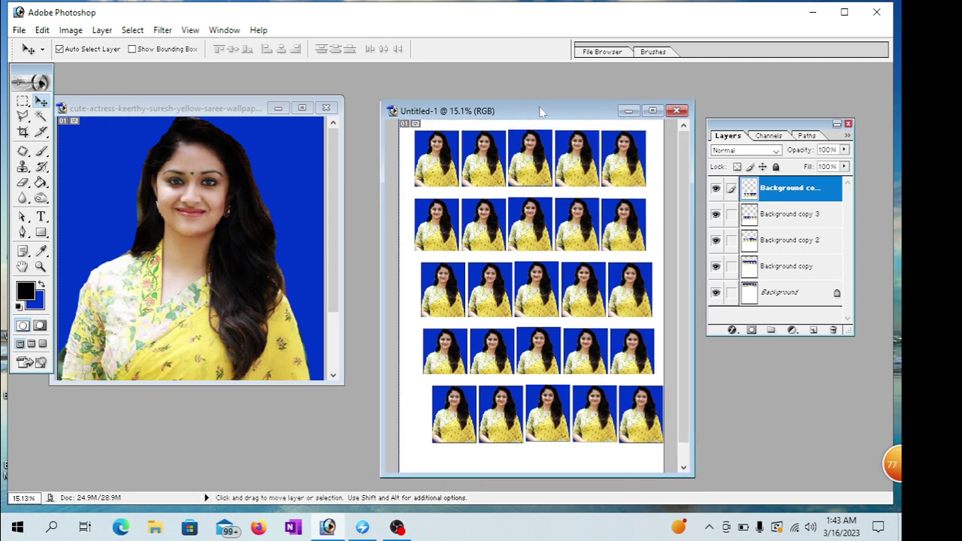
{"action": "left_click_drag", "start_coordinate": [548, 124], "coordinate": [535, 88]}
{"action": "left_click_drag", "start_coordinate": [510, 453], "coordinate": [511, 484]}
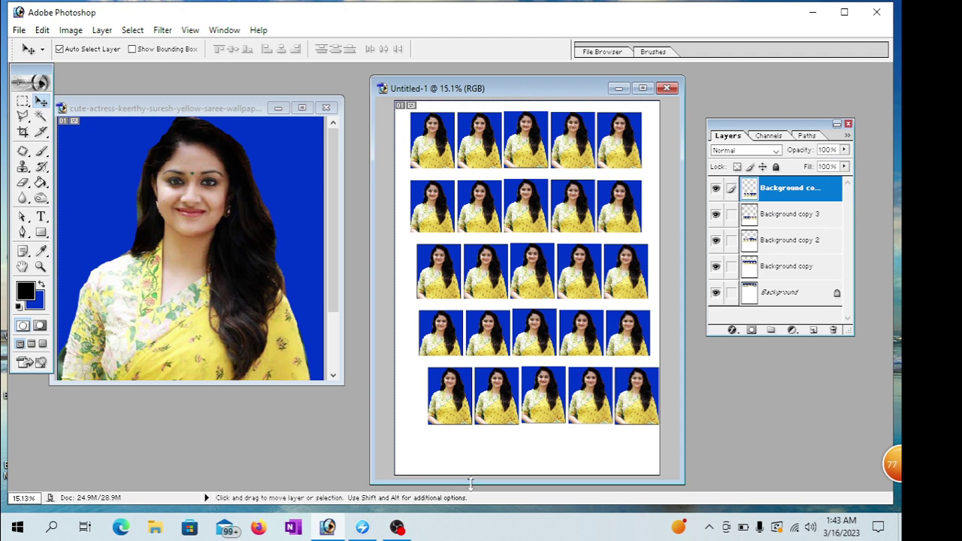
Shift the bottom and third photo rows slightly left to align the grid.
{"action": "left_click_drag", "start_coordinate": [514, 405], "coordinate": [507, 401]}
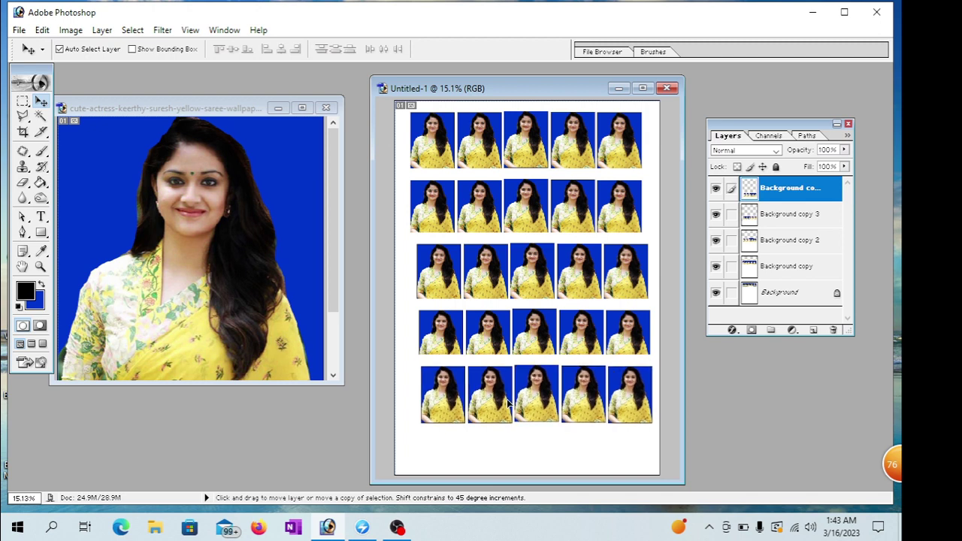
{"action": "left_click_drag", "start_coordinate": [508, 401], "coordinate": [505, 399]}
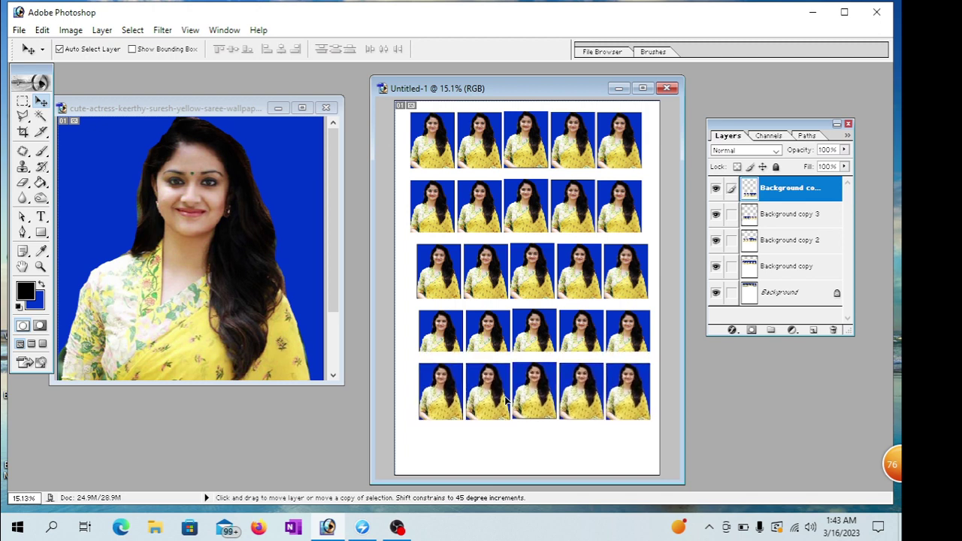
{"action": "left_click", "coordinate": [529, 298]}
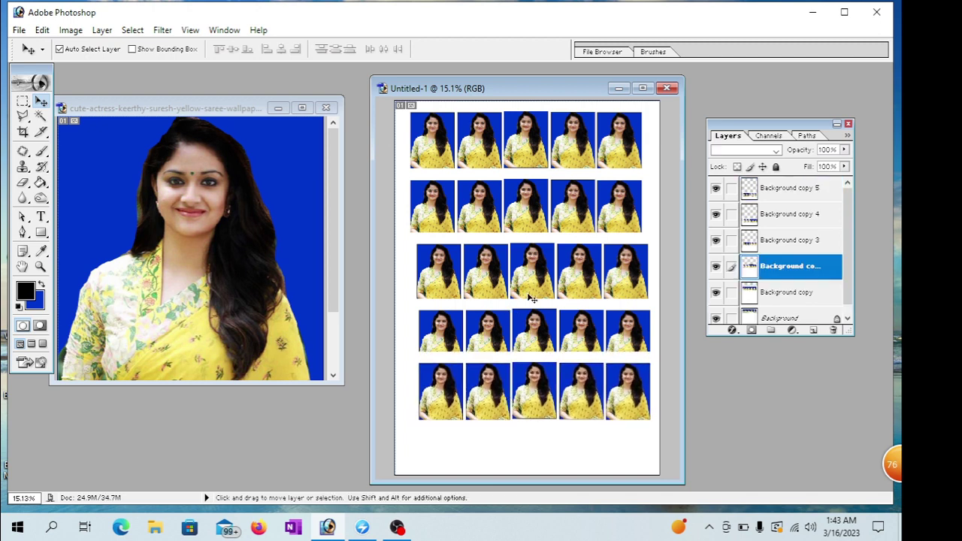
{"action": "key", "text": "shift+Left"}
{"action": "key", "text": "shift+Left"}
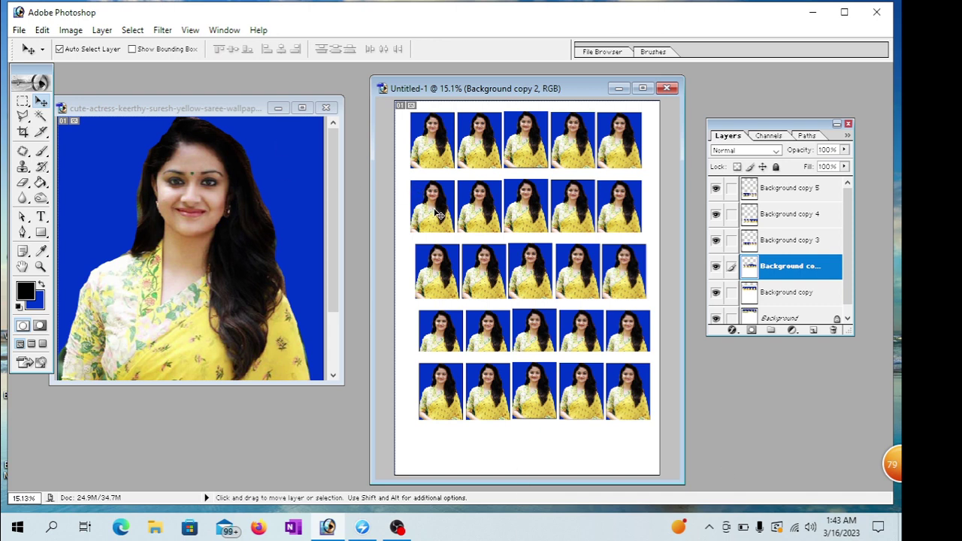
{"action": "key", "text": "ctrl+alt+p"}
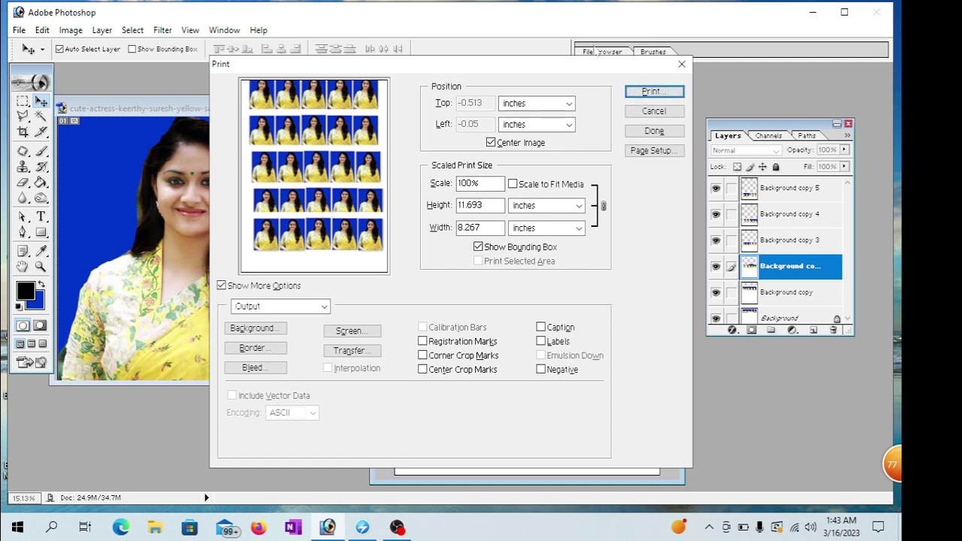
{"action": "left_click", "coordinate": [681, 64]}
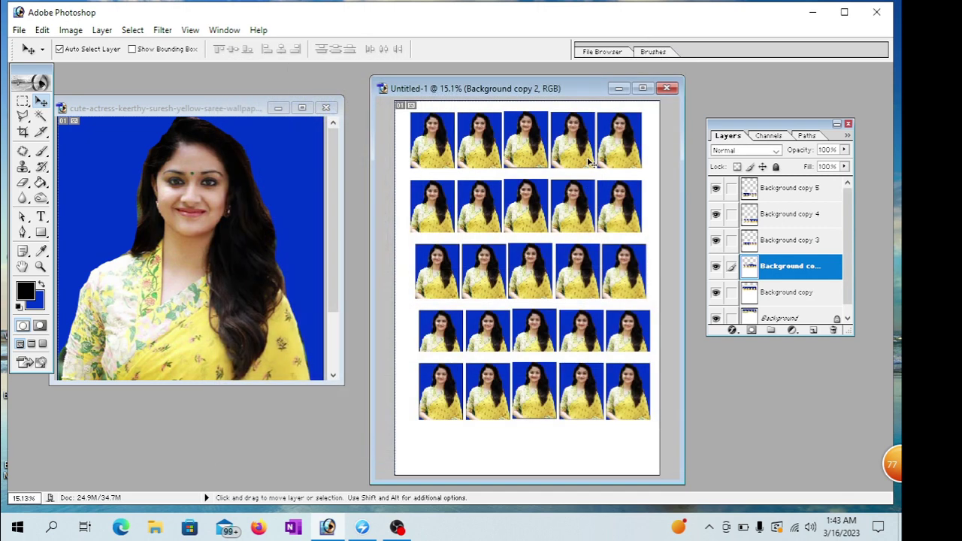